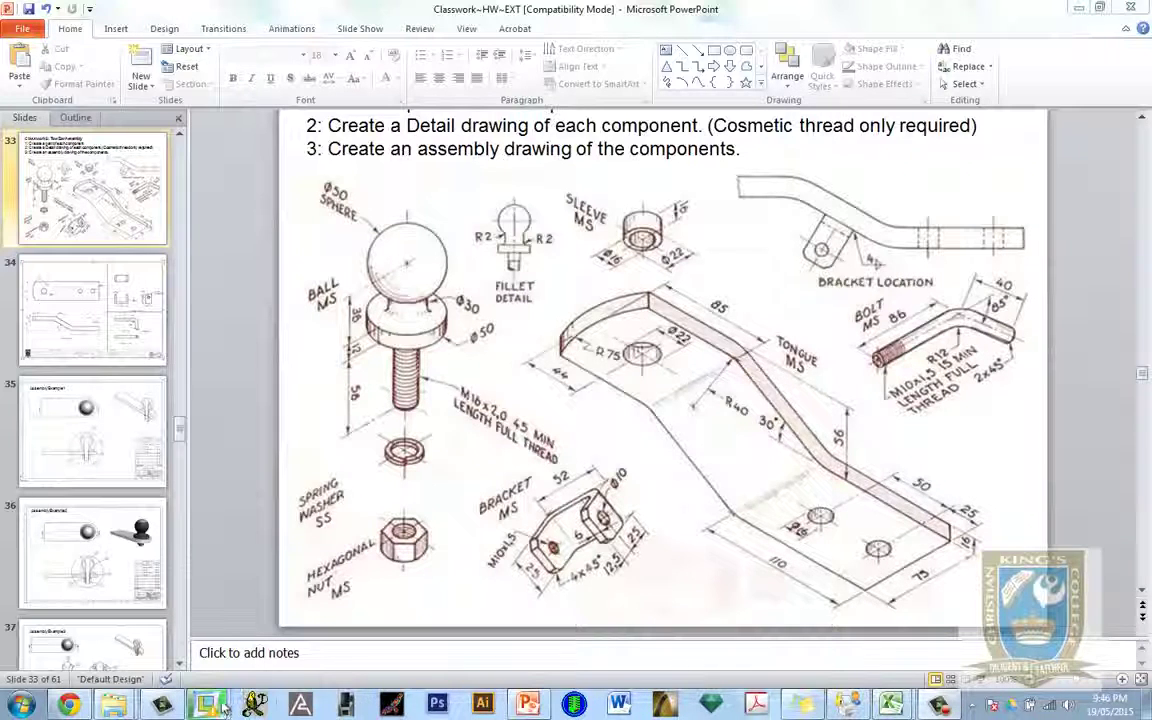
Step: Switch to Creo Parametric and create a new solid part named towbar
{"action": "mouse_move", "coordinate": [207, 705]}
{"action": "left_click", "coordinate": [303, 568]}
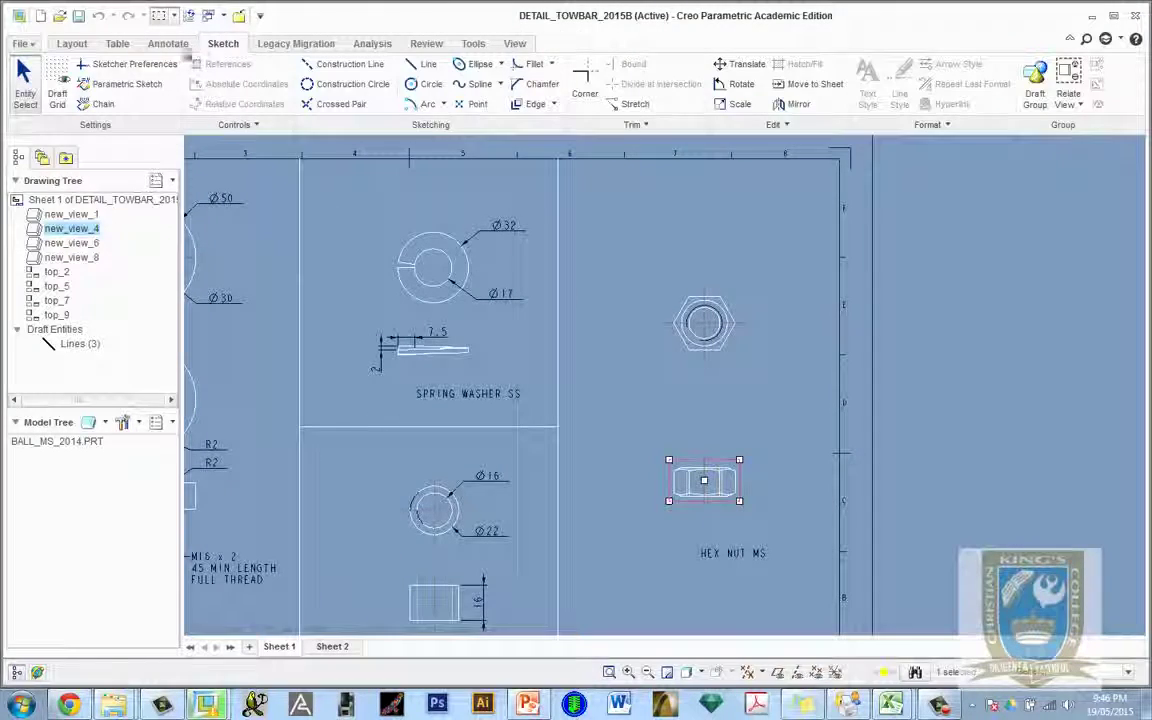
{"action": "left_click", "coordinate": [22, 44]}
{"action": "left_click", "coordinate": [50, 72]}
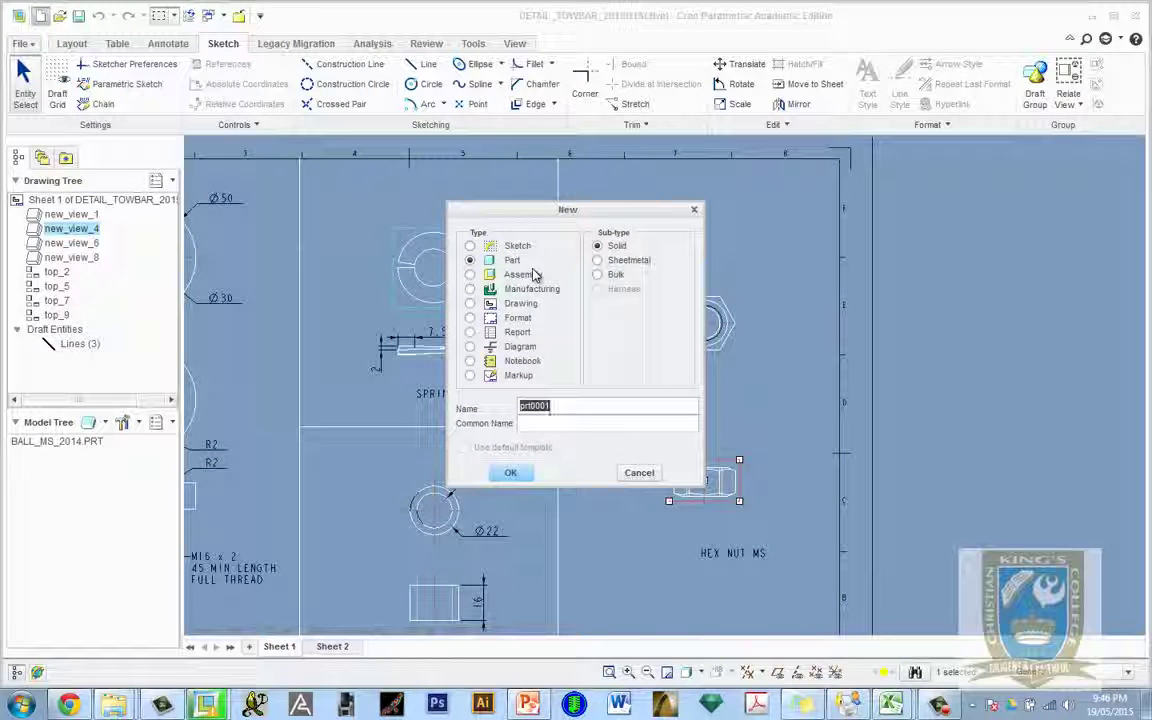
{"action": "type", "text": "towbar"}
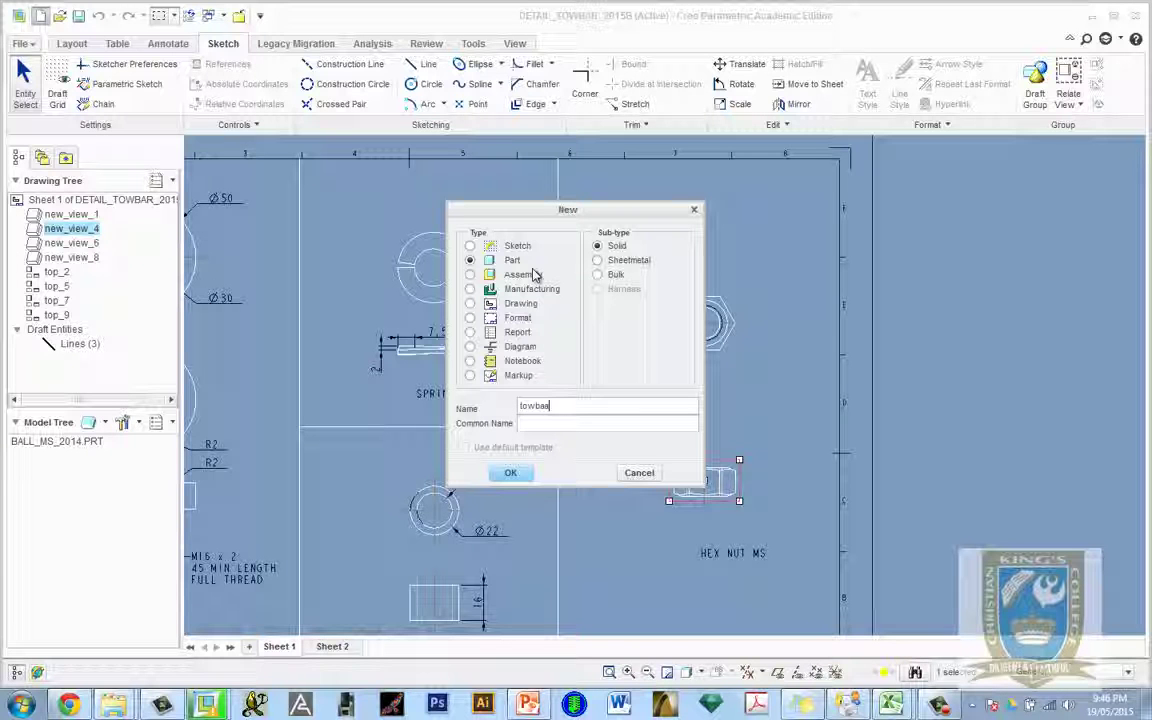
{"action": "left_click", "coordinate": [507, 472]}
{"action": "left_click", "coordinate": [502, 492]}
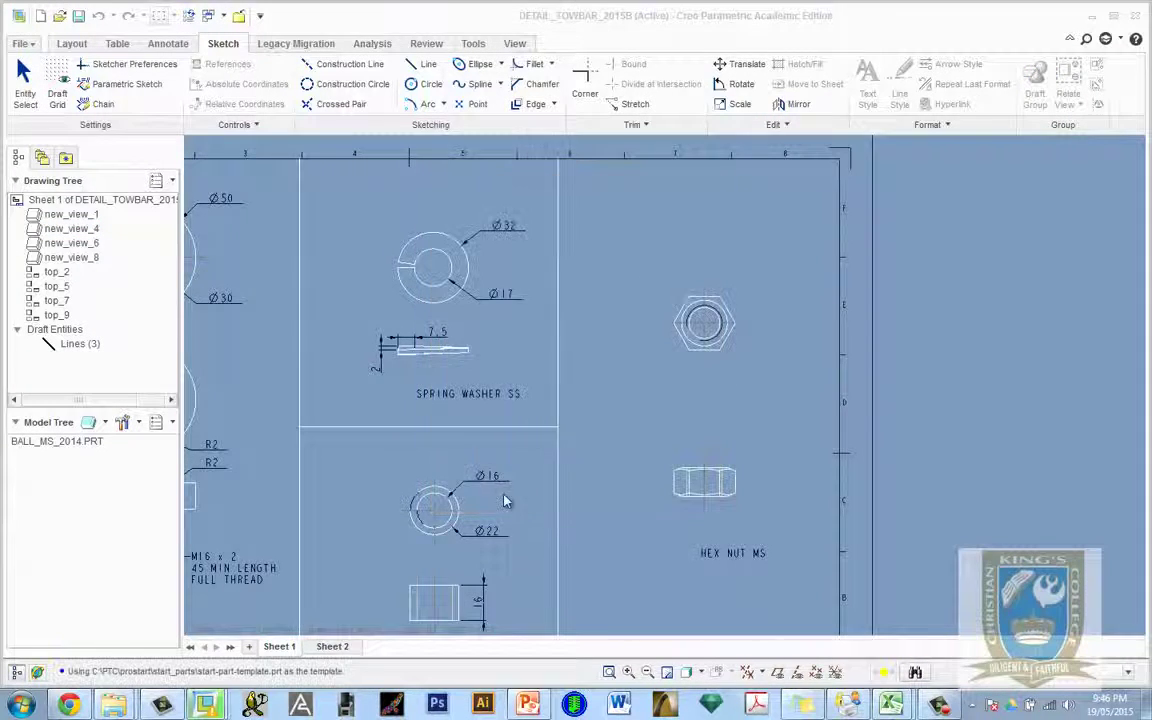
Step: Display the datum planes and start a sketch on one of the upright datum planes
{"action": "left_click", "coordinate": [738, 672]}
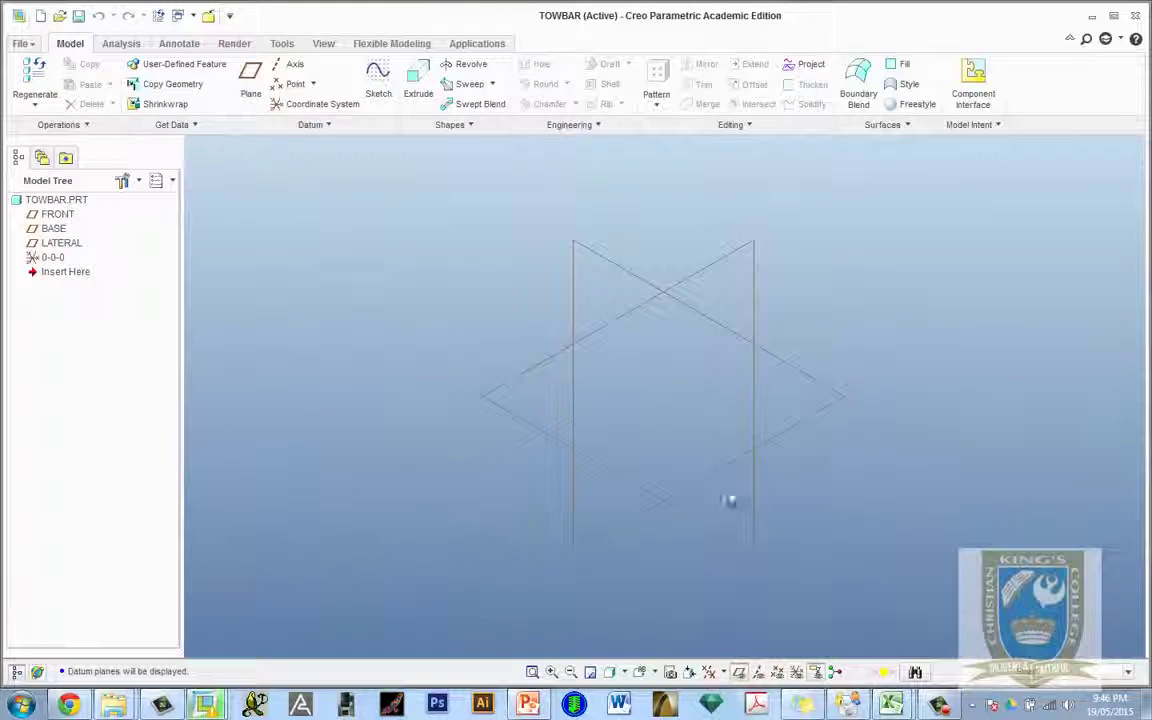
{"action": "left_click", "coordinate": [710, 272]}
{"action": "left_click", "coordinate": [378, 80]}
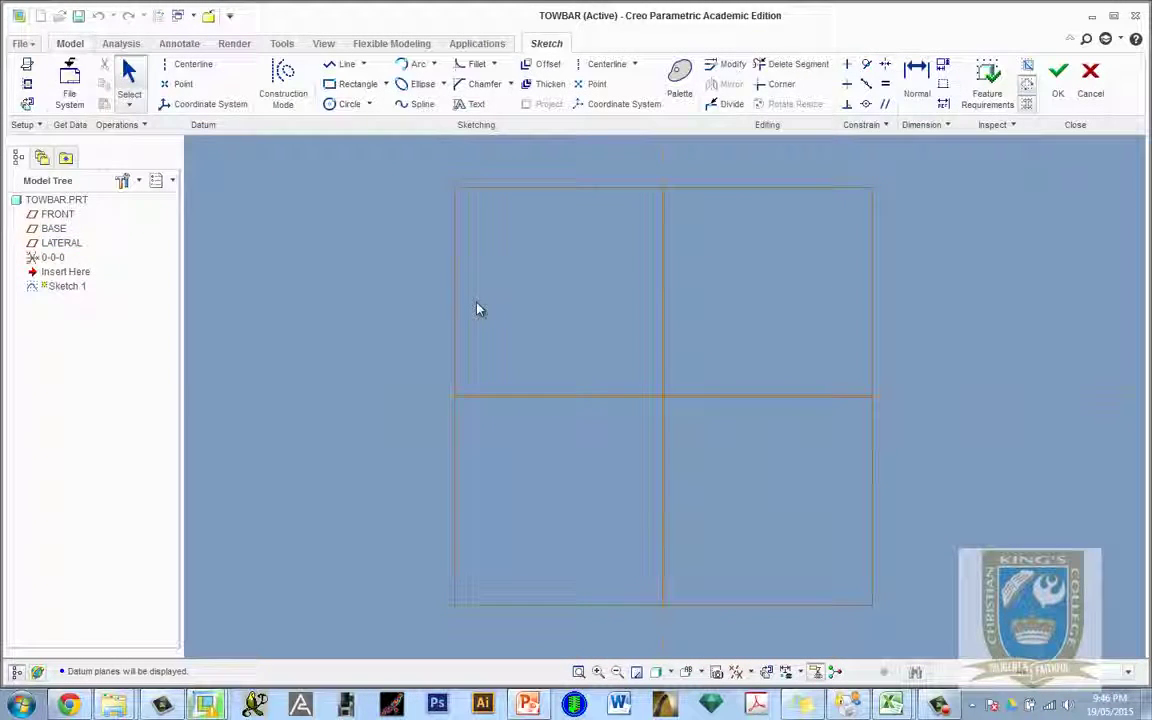
Step: Sketch a horizontal line running right from the origin and delete the stray segment attached to it
{"action": "left_click", "coordinate": [343, 64]}
{"action": "left_click", "coordinate": [805, 398]}
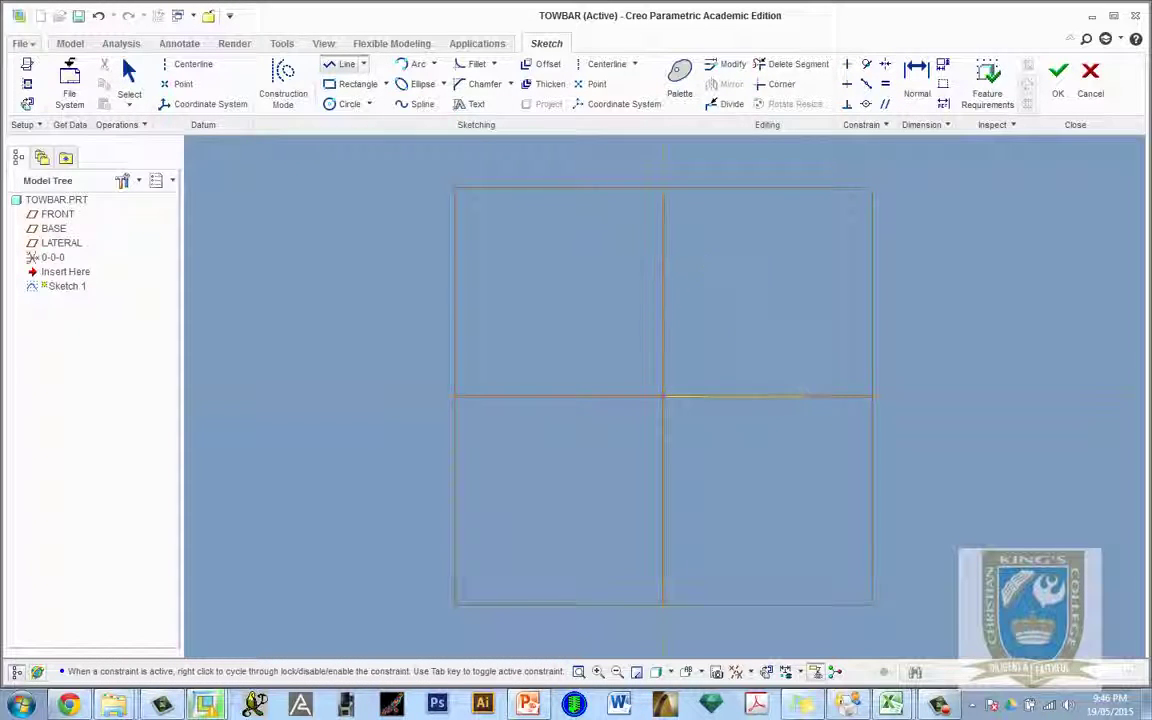
{"action": "left_click", "coordinate": [790, 64]}
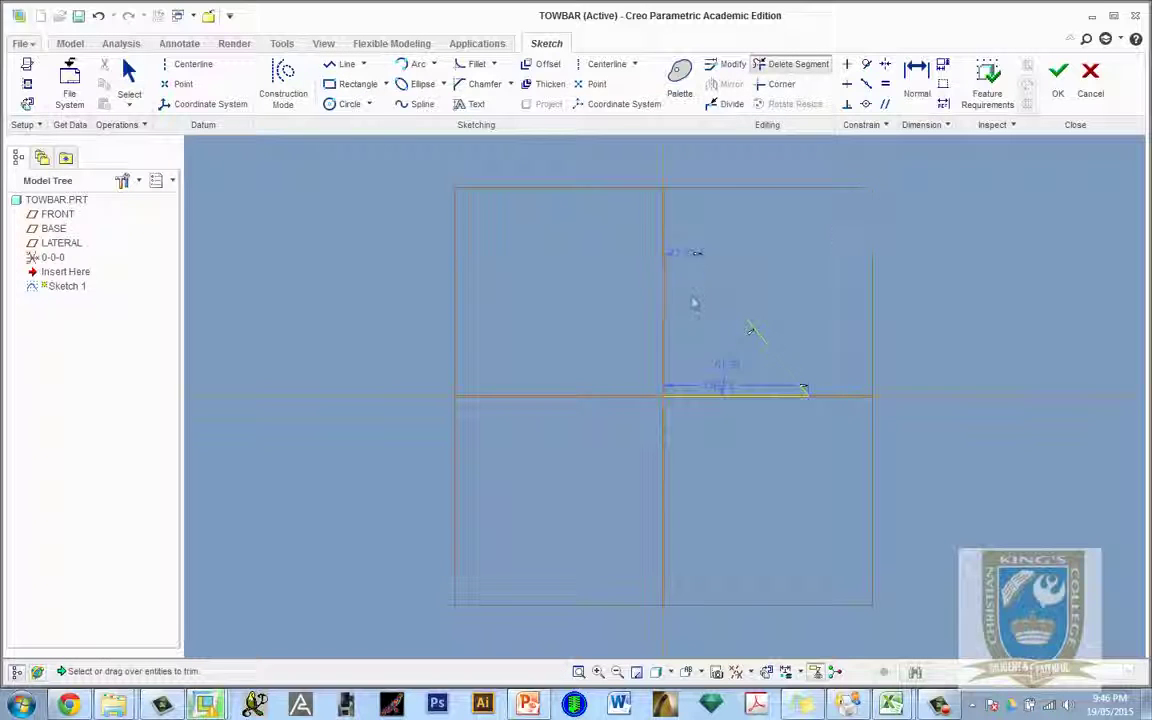
Step: Set the horizontal line's length to 110 mm
{"action": "left_click", "coordinate": [129, 75]}
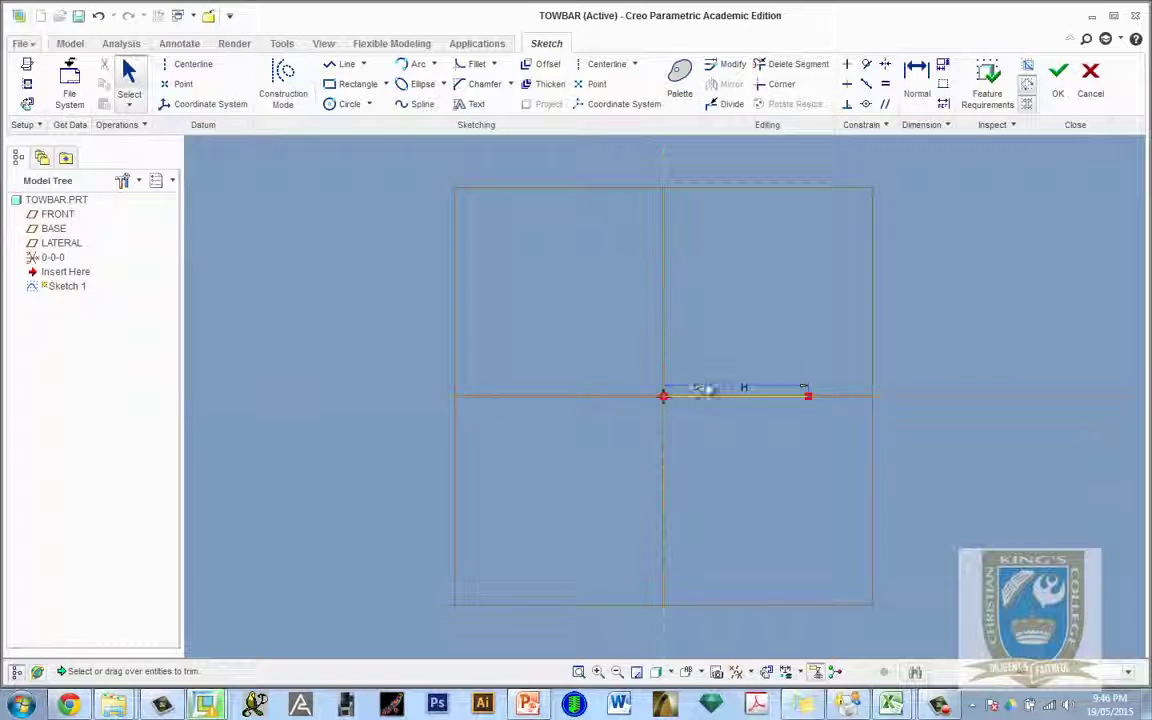
{"action": "double_click", "coordinate": [706, 389]}
{"action": "type", "text": "110"}
{"action": "key", "text": "Return"}
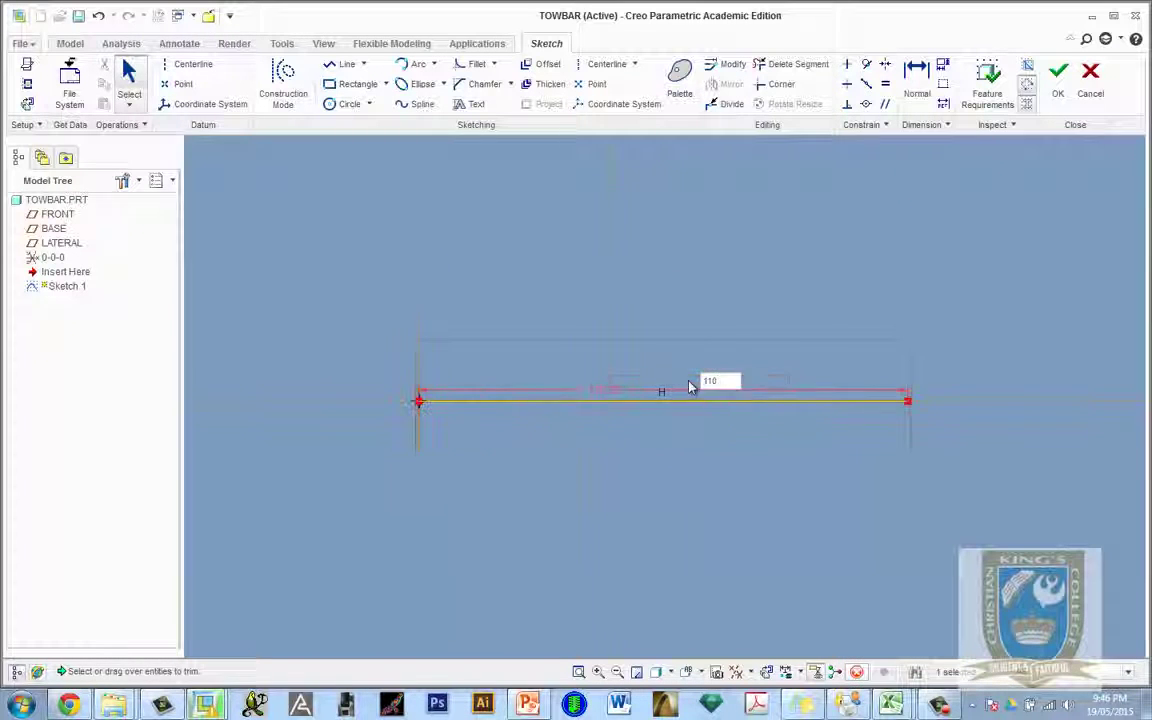
{"action": "scroll", "coordinate": [890, 540], "scroll_direction": "down", "scroll_amount": 5}
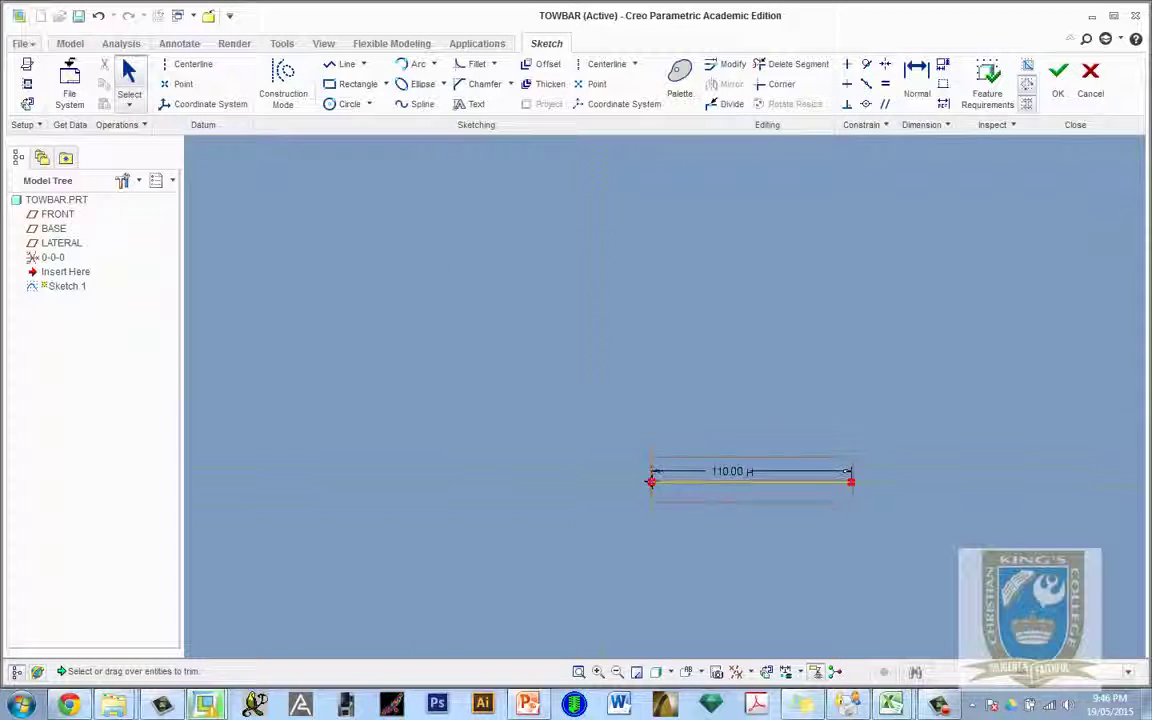
Step: Check the tongue drawing in PowerPoint and, back in Creo, sketch a line sloping up and left from the origin
{"action": "left_click", "coordinate": [527, 705]}
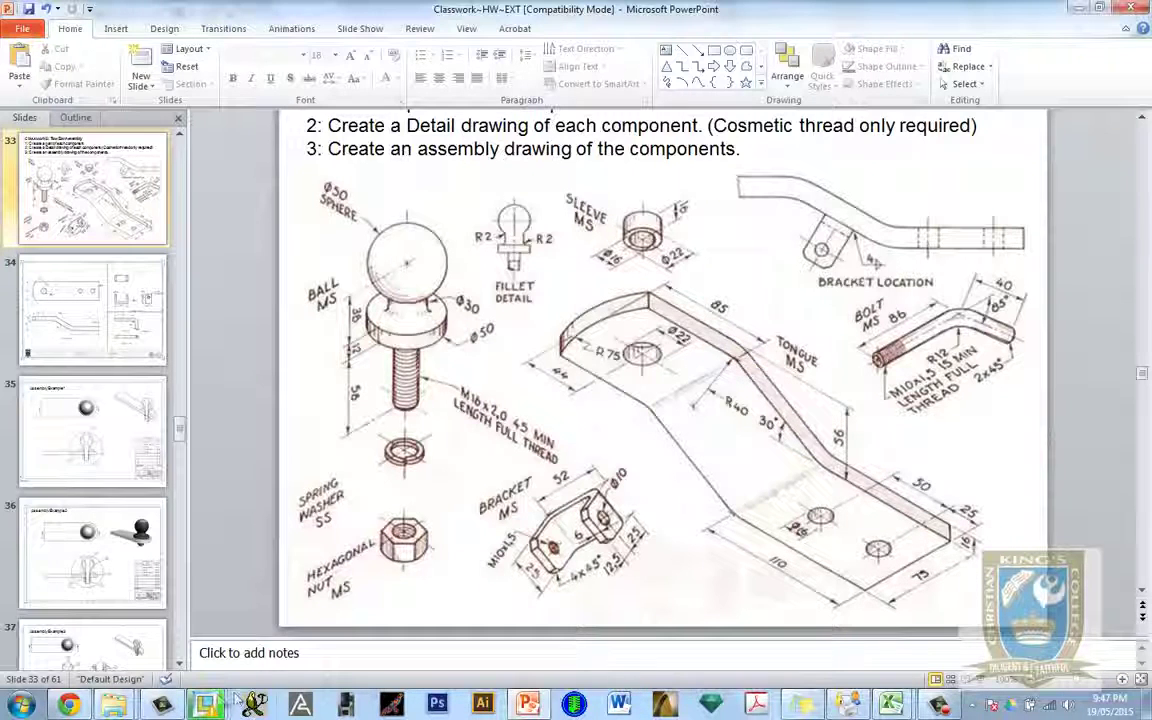
{"action": "mouse_move", "coordinate": [216, 705]}
{"action": "left_click", "coordinate": [445, 640]}
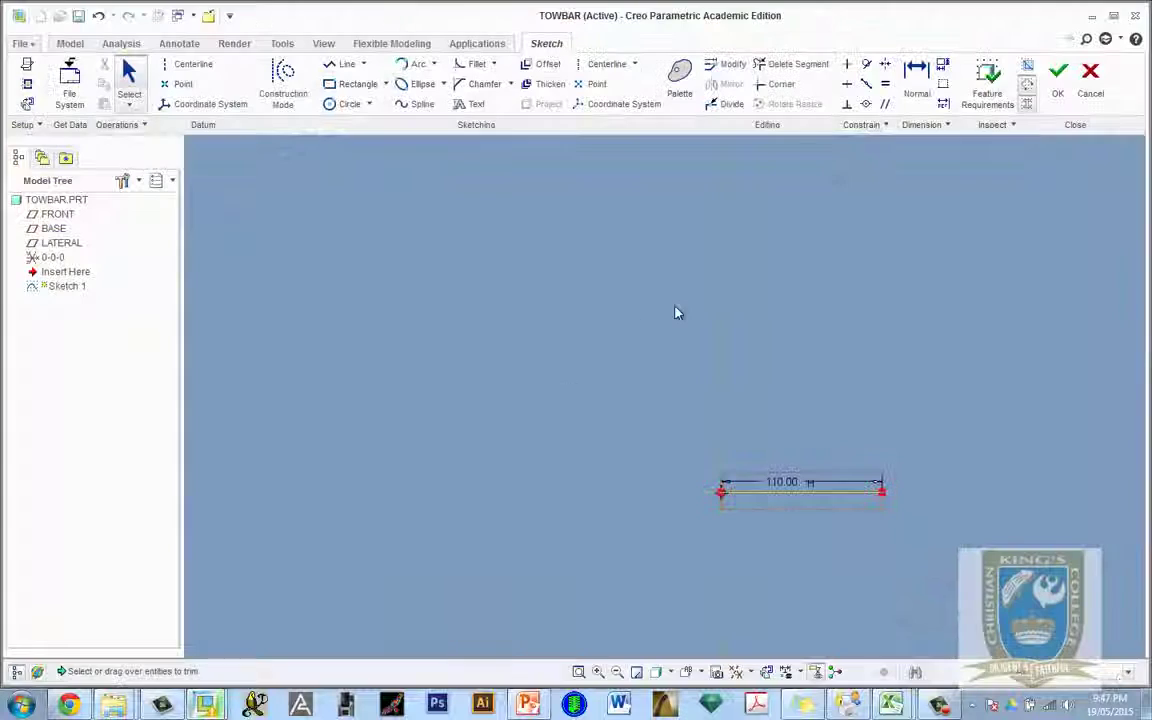
{"action": "left_click", "coordinate": [341, 64]}
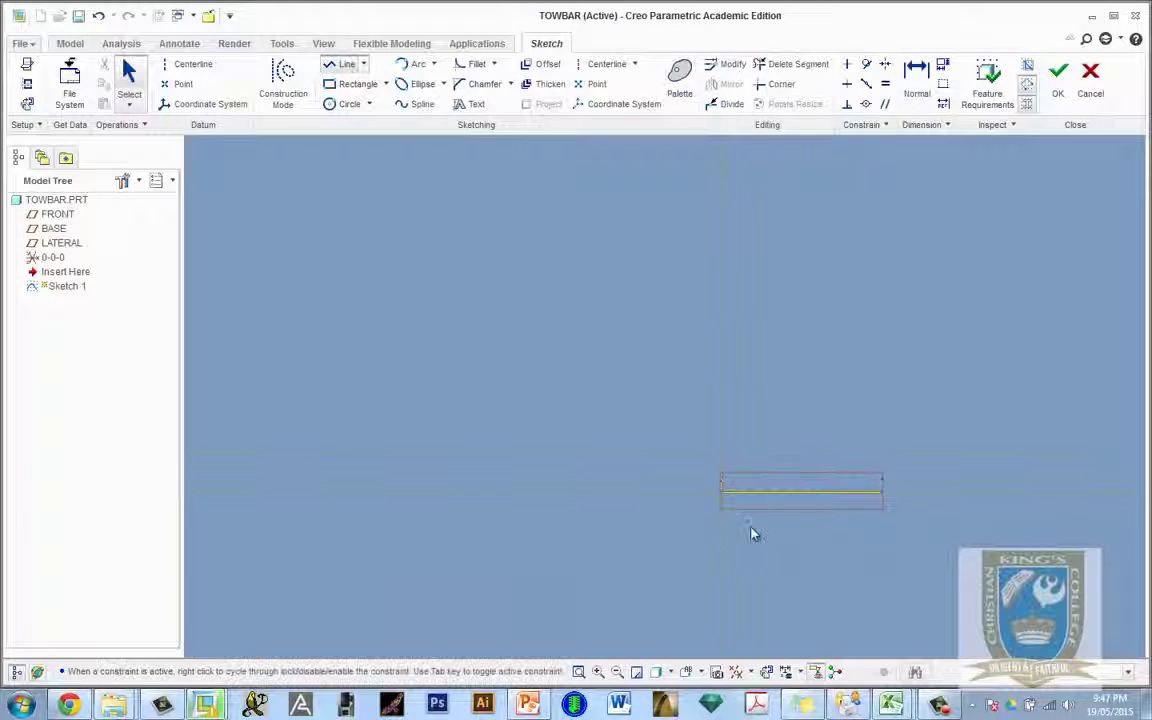
{"action": "left_click", "coordinate": [721, 492]}
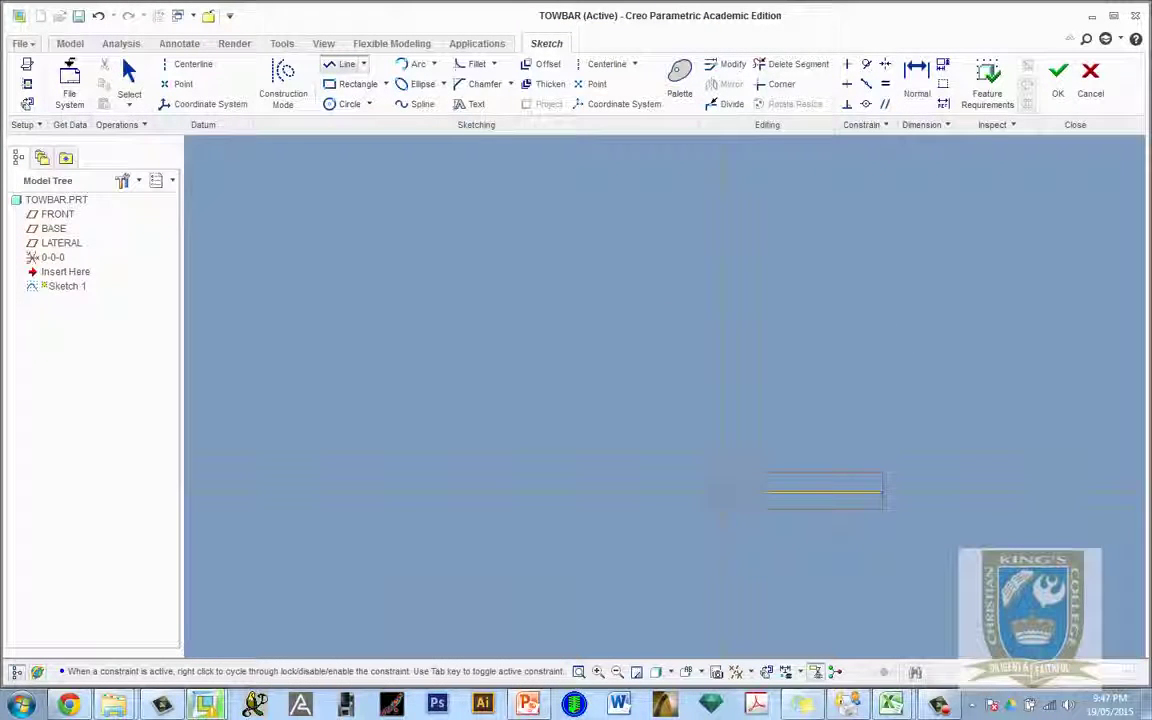
{"action": "middle_click", "coordinate": [557, 390]}
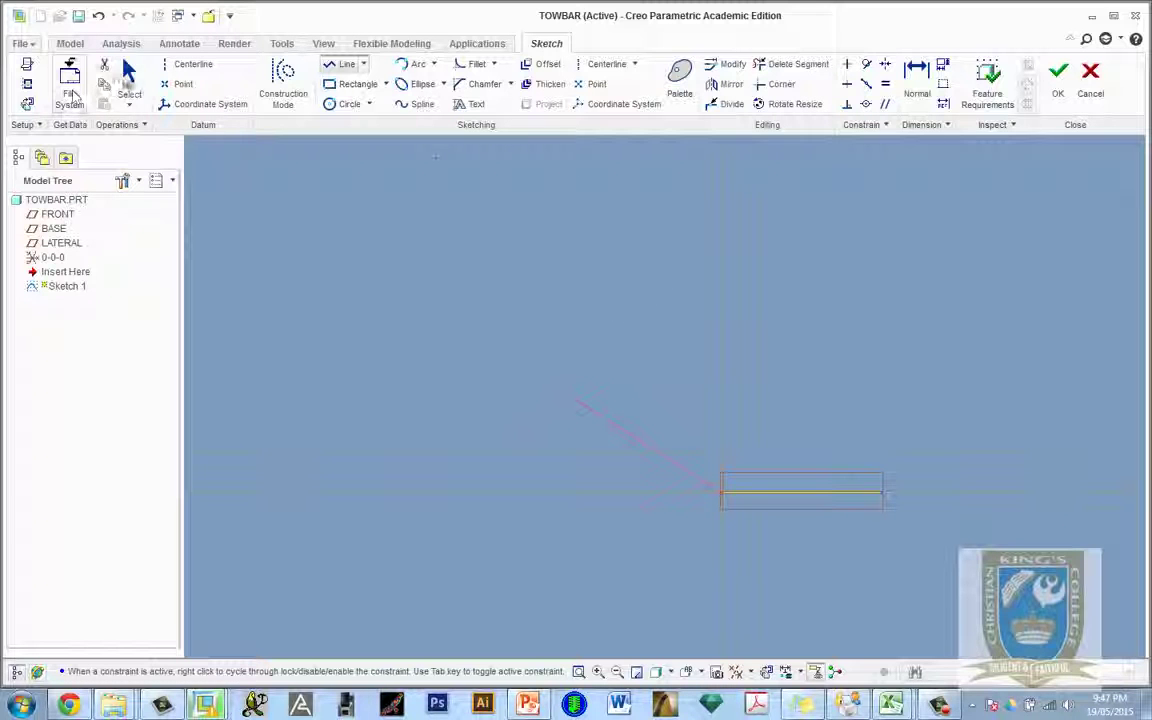
{"action": "left_click", "coordinate": [128, 78]}
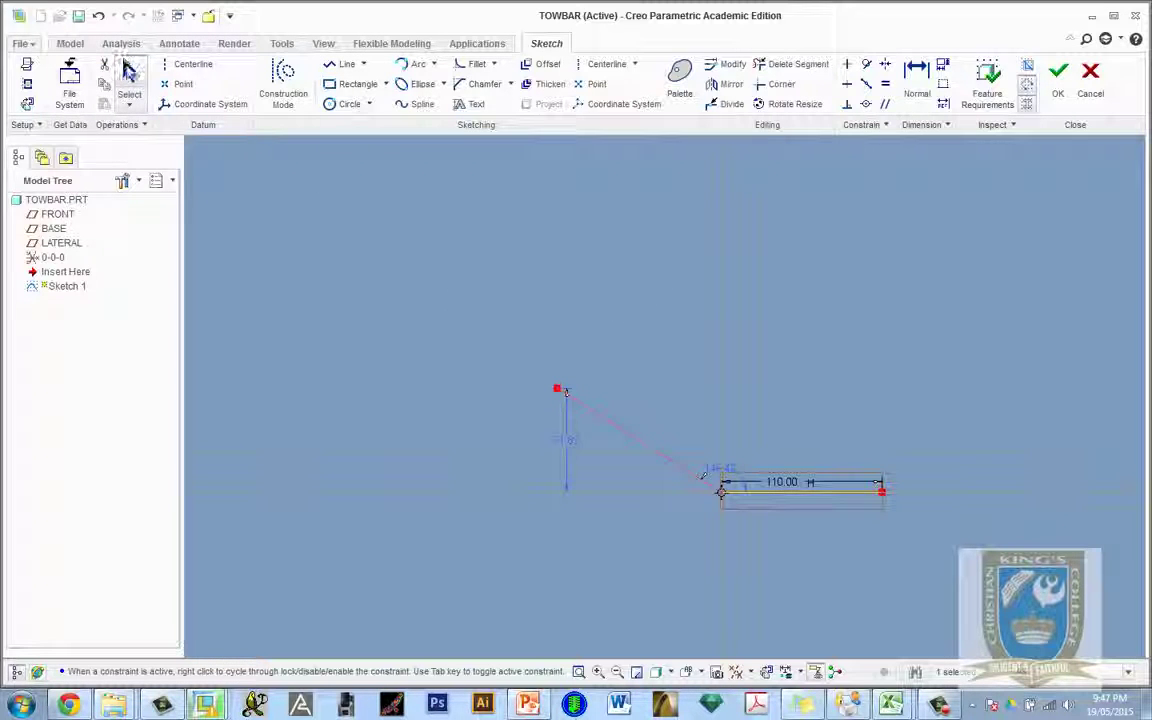
Step: Dimension the sloping line's angle to the horizontal reference left of the origin as 30°
{"action": "left_click", "coordinate": [722, 481]}
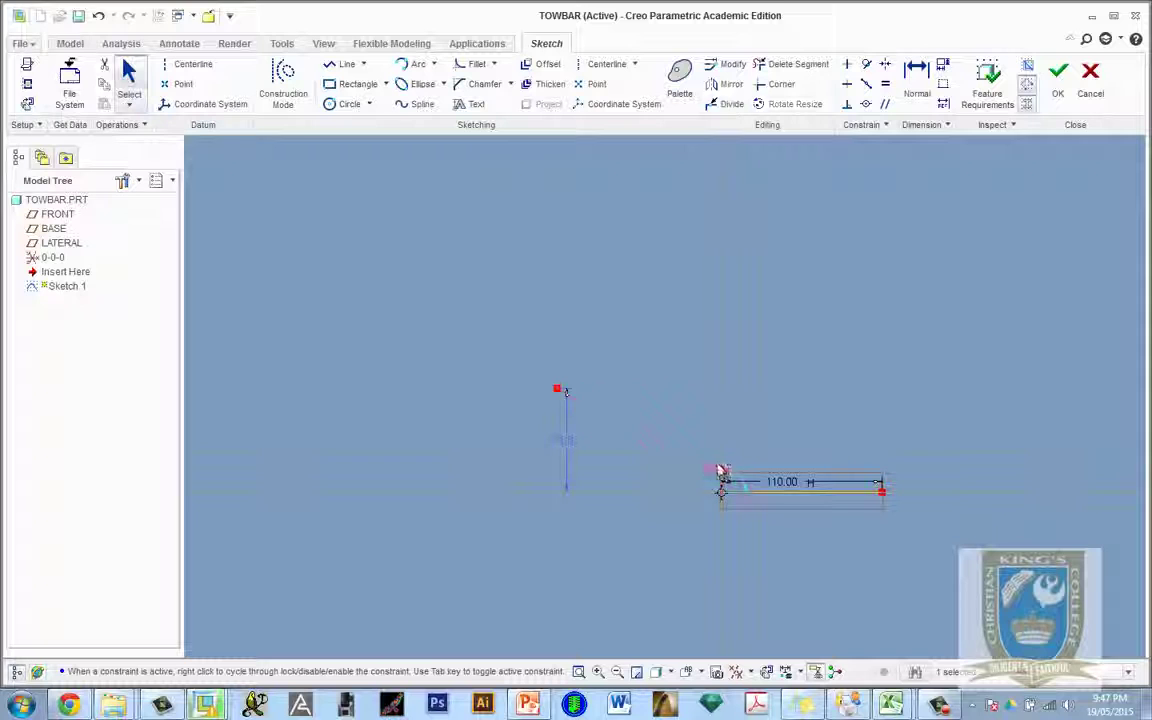
{"action": "left_click_drag", "start_coordinate": [694, 442], "coordinate": [712, 441]}
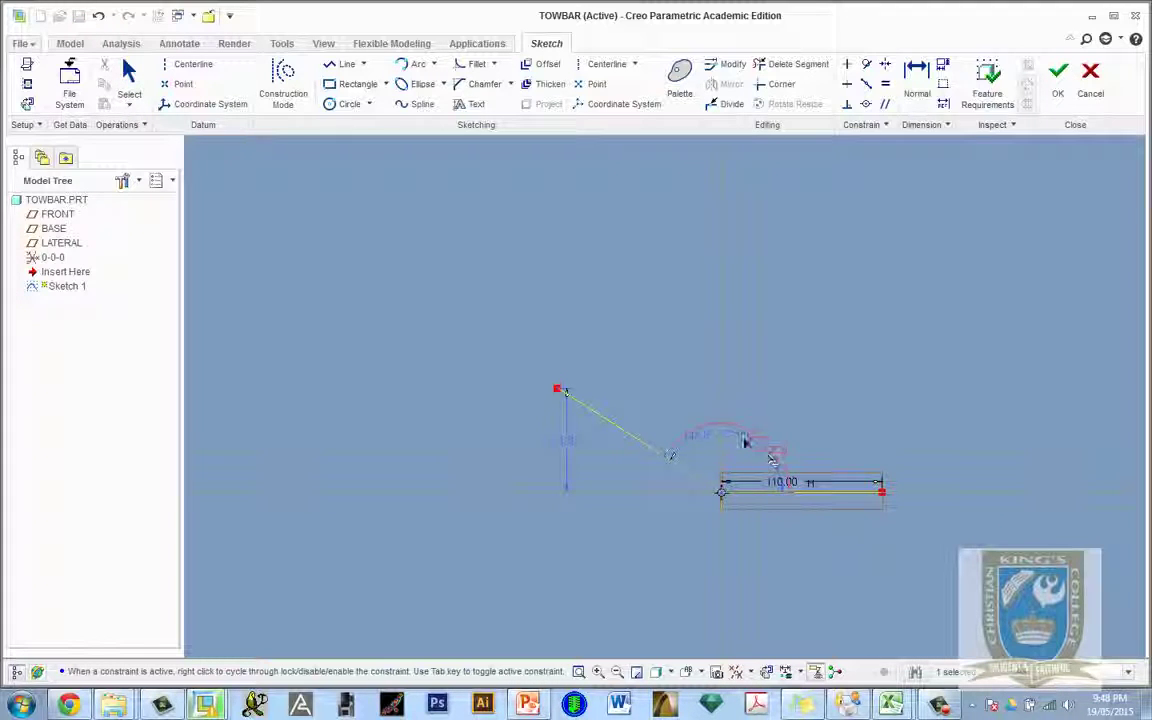
{"action": "left_click", "coordinate": [922, 80]}
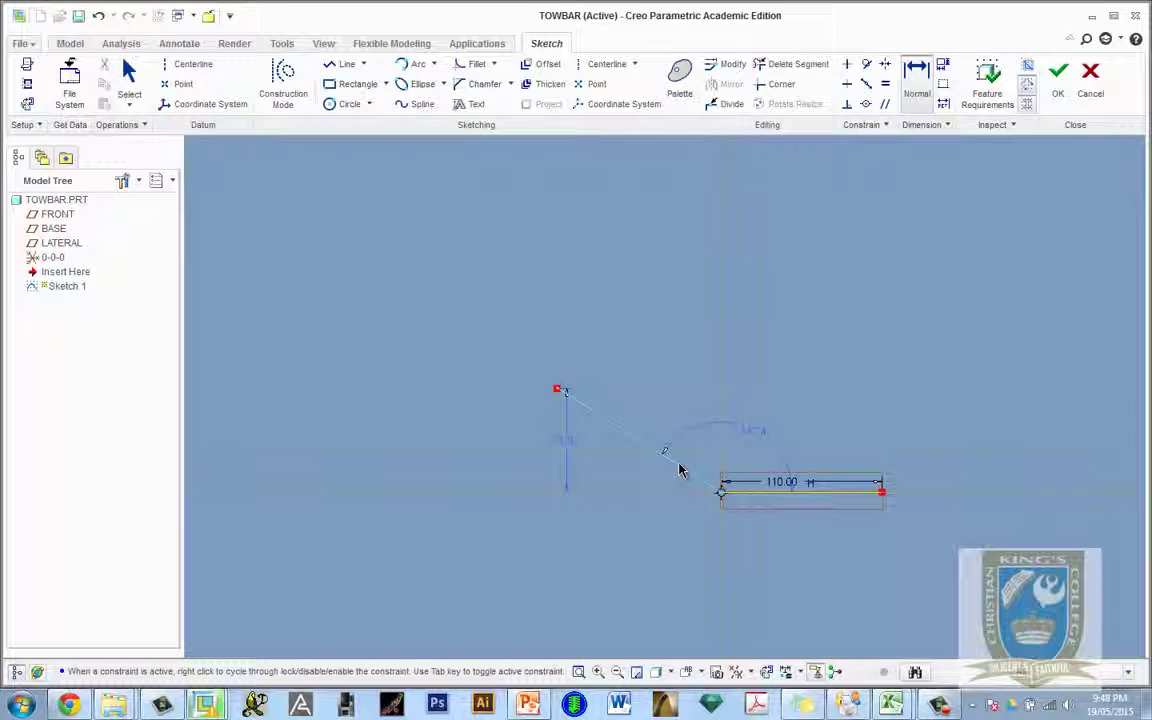
{"action": "middle_click", "coordinate": [593, 472]}
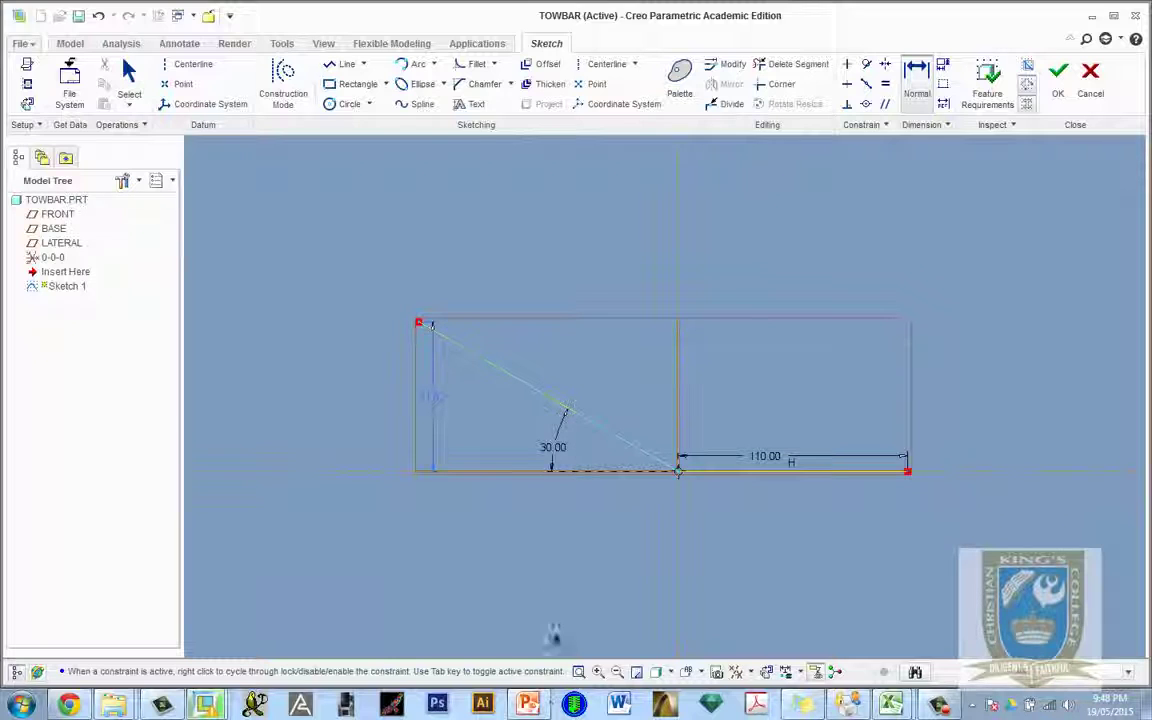
Step: Check the tongue drawing in PowerPoint and, back in Creo, sketch a long horizontal line about 86 mm above the base line, near the slope's upper end
{"action": "key", "text": "alt+Tab"}
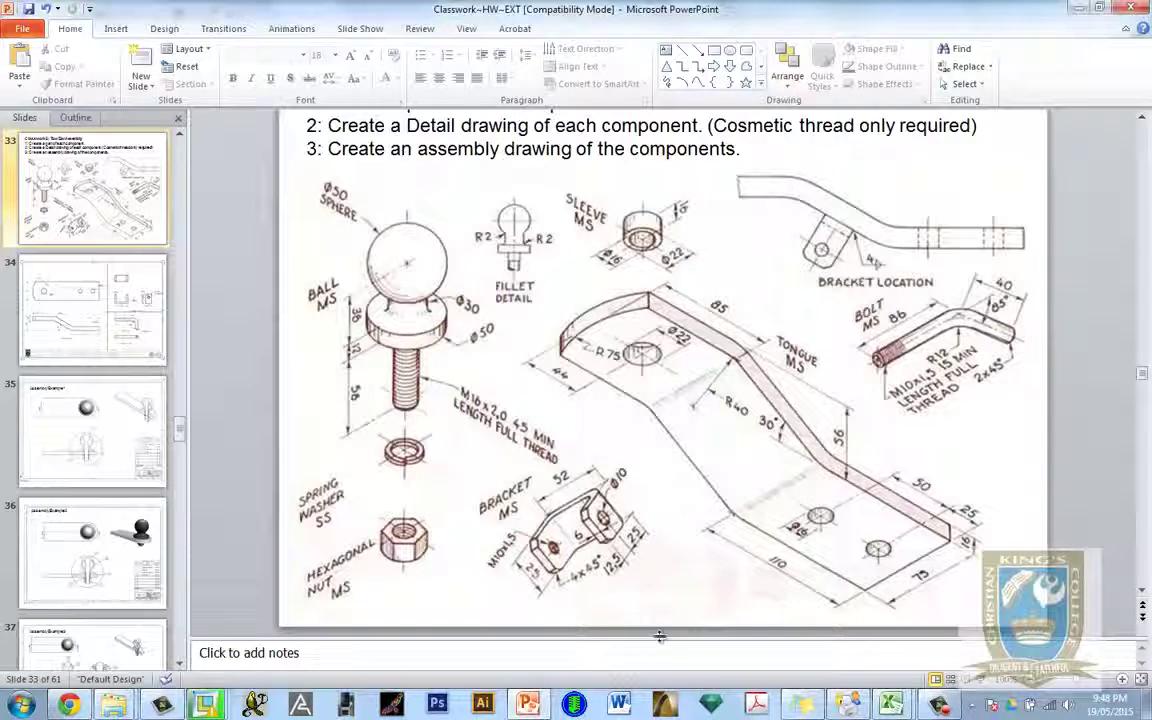
{"action": "left_click", "coordinate": [573, 705]}
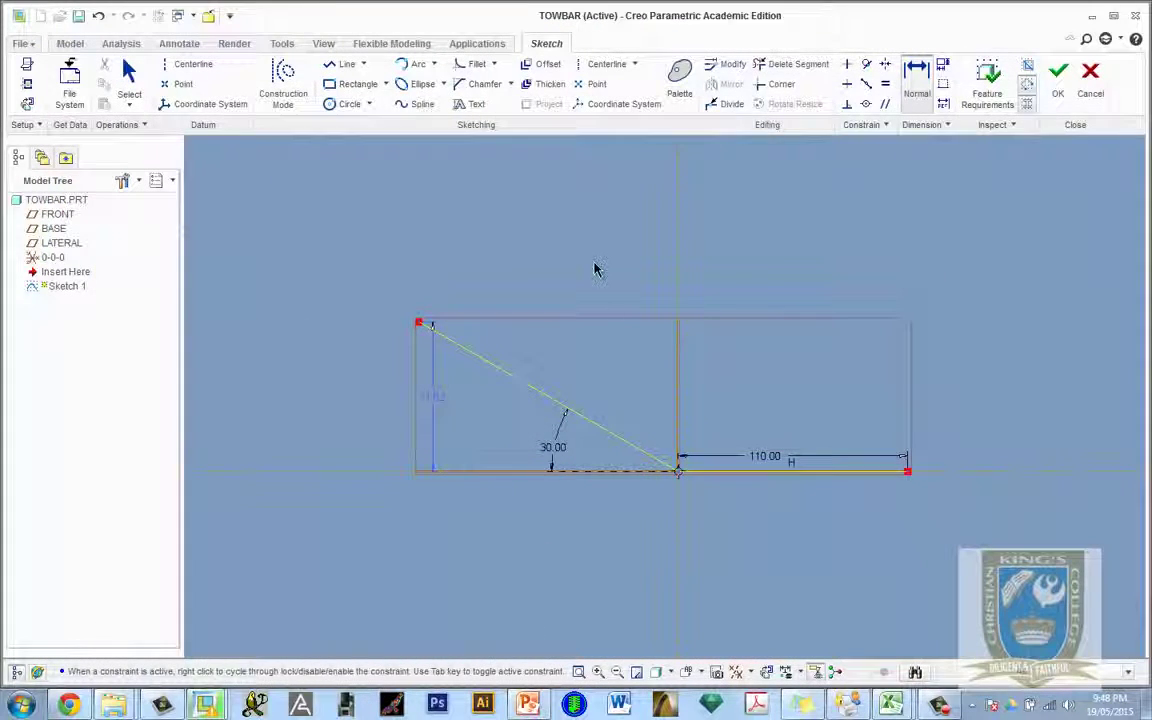
{"action": "left_click", "coordinate": [341, 64]}
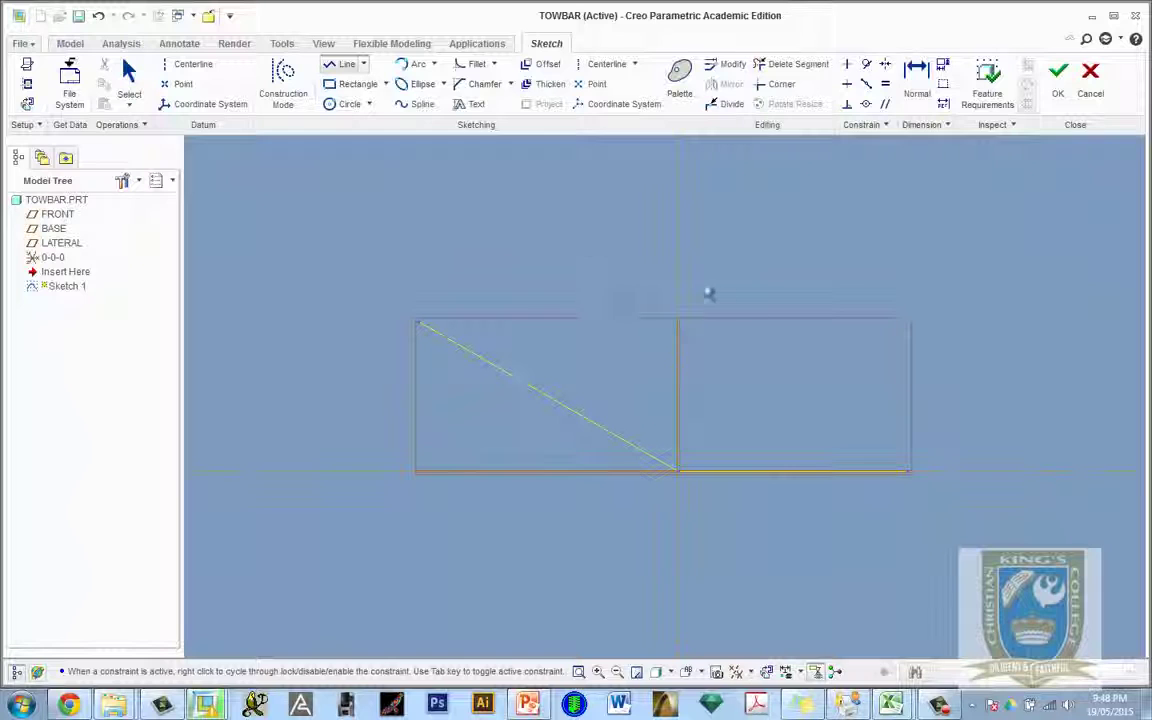
{"action": "left_click", "coordinate": [630, 297]}
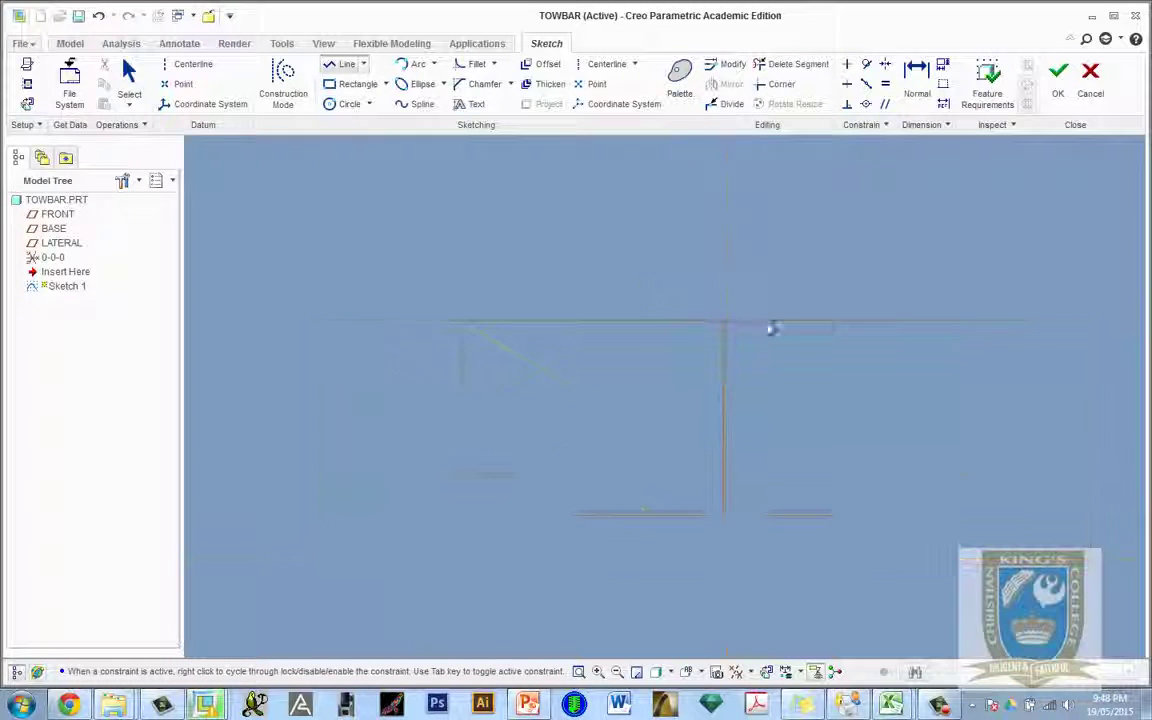
{"action": "scroll", "coordinate": [257, 303], "scroll_direction": "down", "scroll_amount": 5}
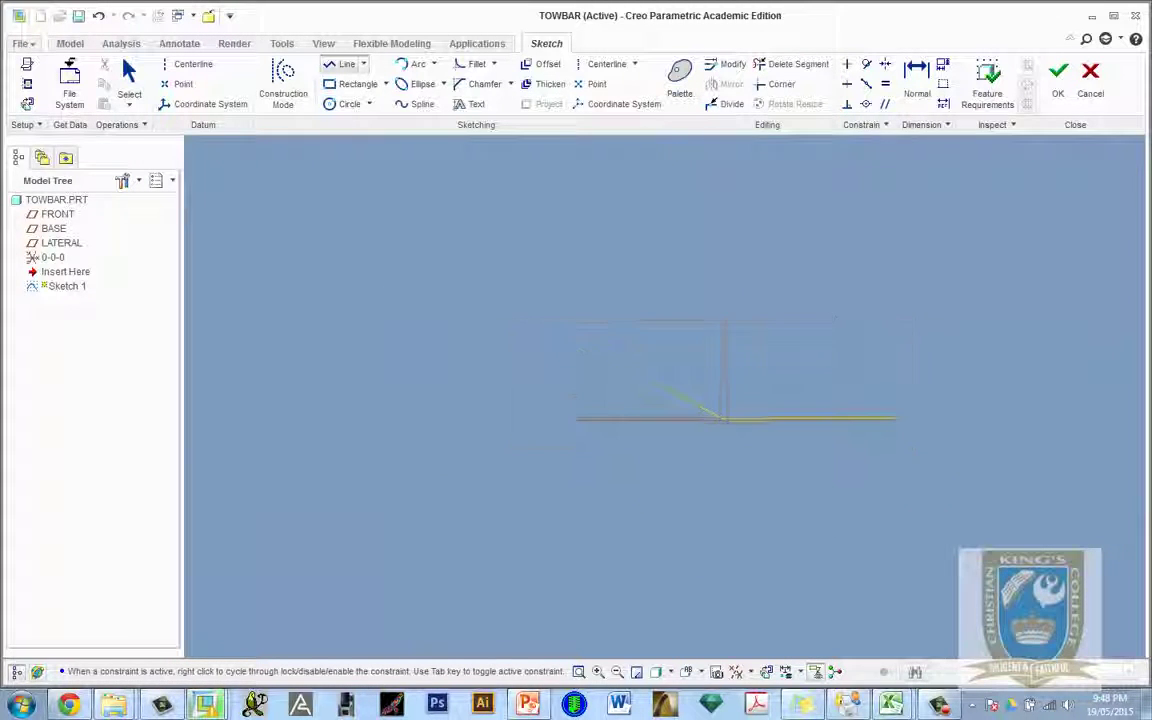
{"action": "scroll", "coordinate": [298, 270], "scroll_direction": "up", "scroll_amount": 3}
{"action": "left_click", "coordinate": [287, 268]}
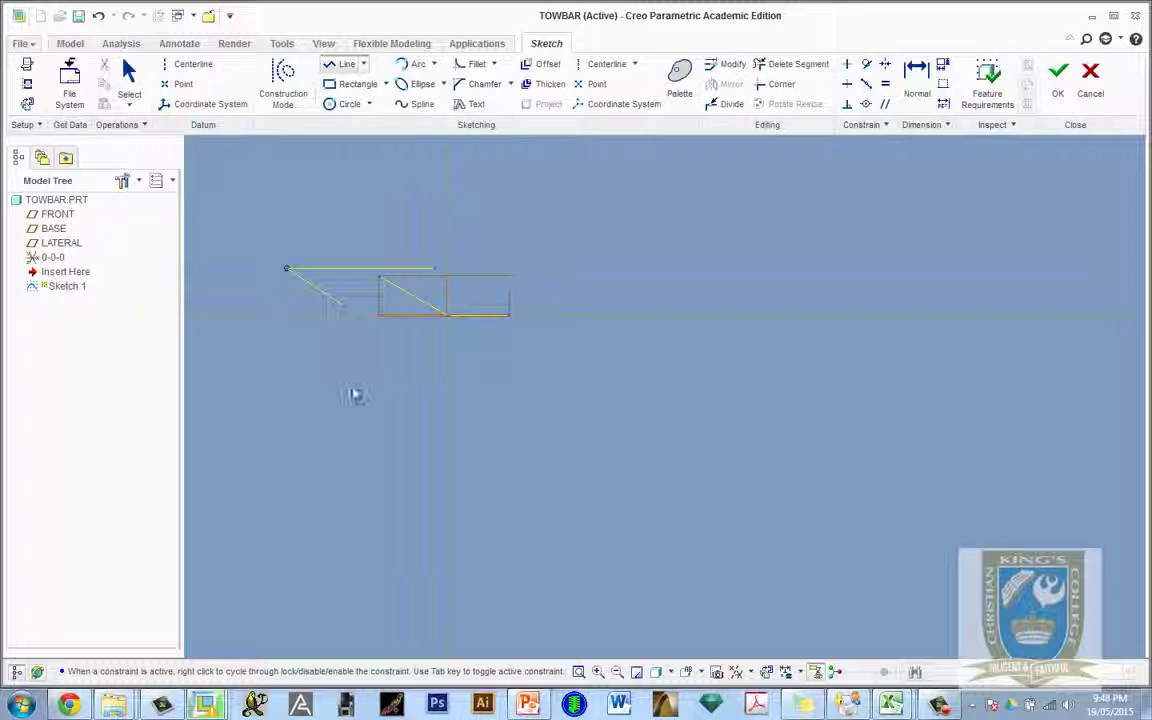
{"action": "middle_click", "coordinate": [363, 453]}
{"action": "mouse_move", "coordinate": [363, 453]}
{"action": "middle_mouse_down"}
{"action": "mouse_move", "coordinate": [500, 520]}
{"action": "mouse_move", "coordinate": [617, 522]}
{"action": "mouse_move", "coordinate": [660, 573]}
{"action": "middle_mouse_up"}
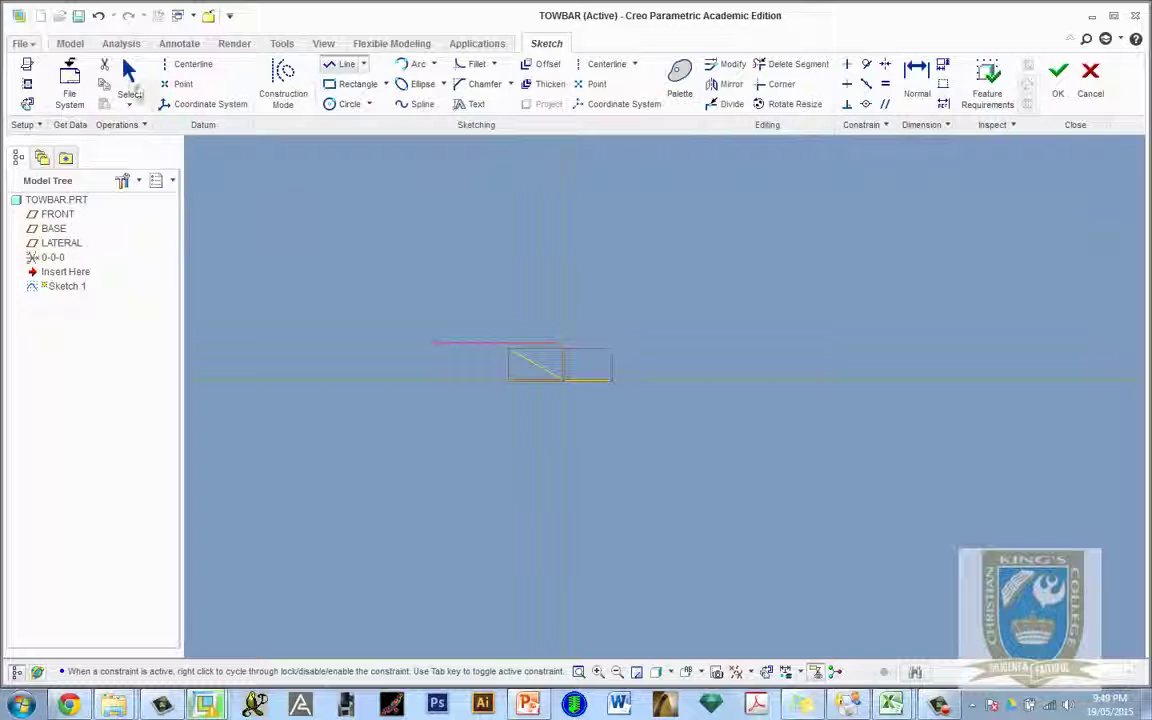
{"action": "left_click", "coordinate": [128, 70]}
Step: Move the upper line's height dimension to the right of the sketch and set it to 56 mm
{"action": "scroll", "coordinate": [523, 361], "scroll_direction": "up", "scroll_amount": 5}
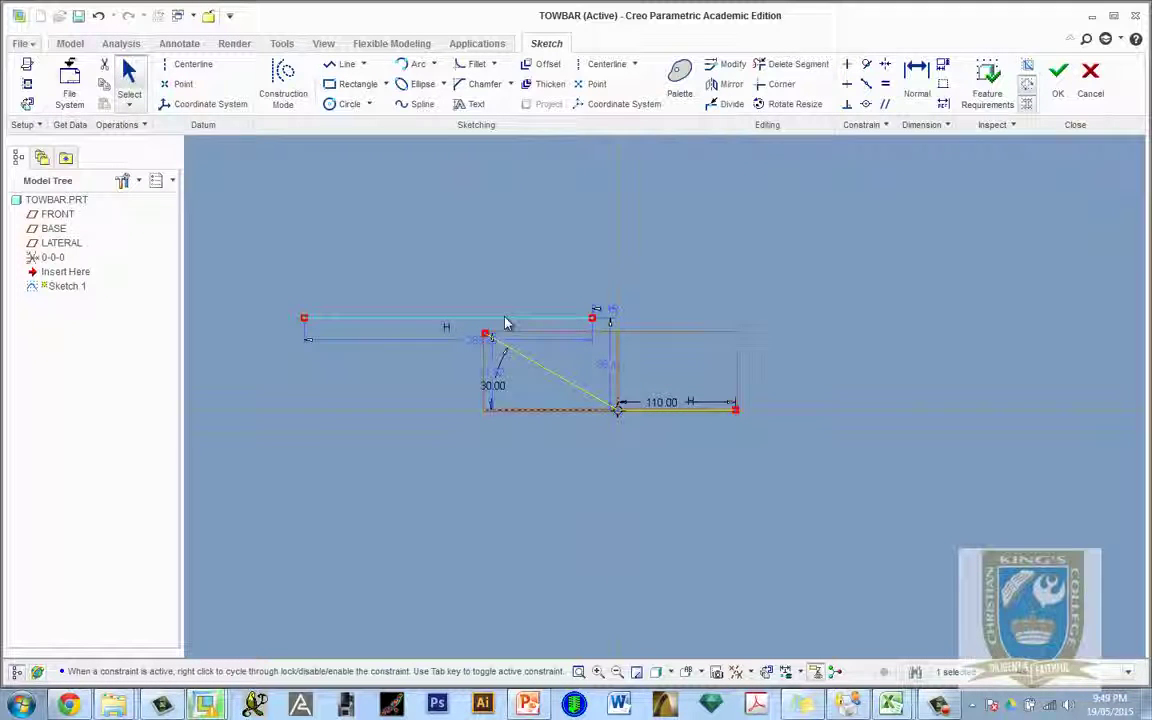
{"action": "left_click", "coordinate": [610, 369]}
{"action": "mouse_move", "coordinate": [608, 370]}
{"action": "left_mouse_down"}
{"action": "mouse_move", "coordinate": [849, 360]}
{"action": "mouse_move", "coordinate": [814, 360]}
{"action": "mouse_move", "coordinate": [826, 366]}
{"action": "left_mouse_up"}
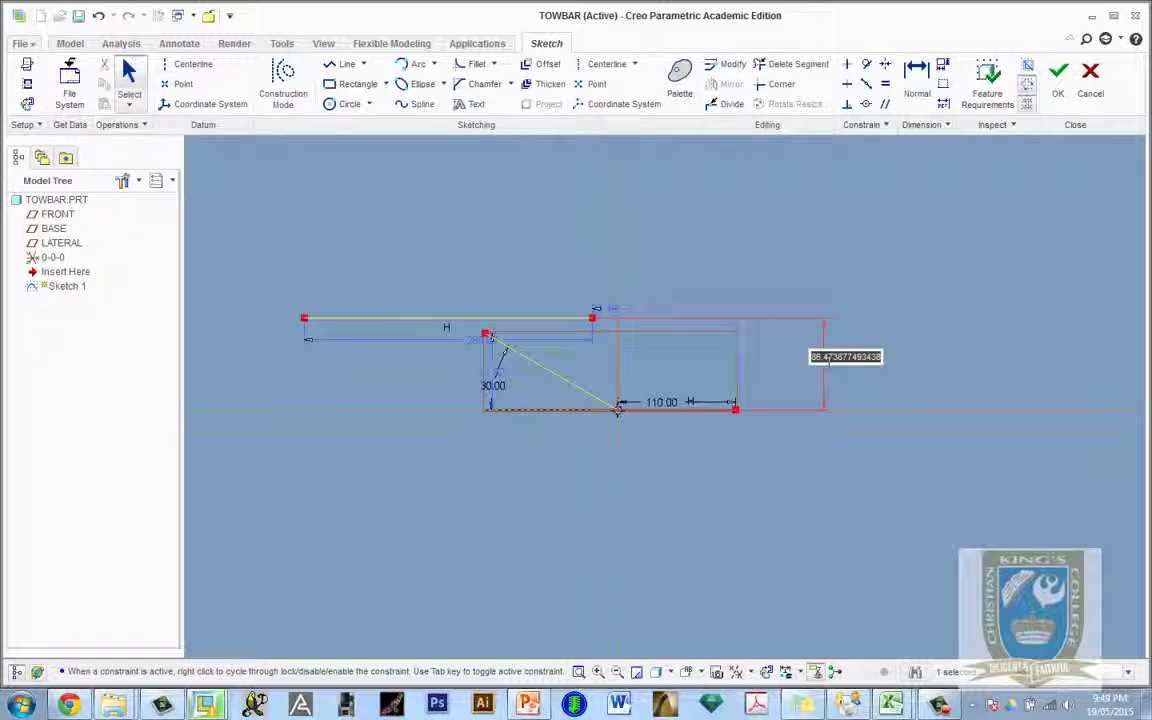
{"action": "type", "text": "55"}
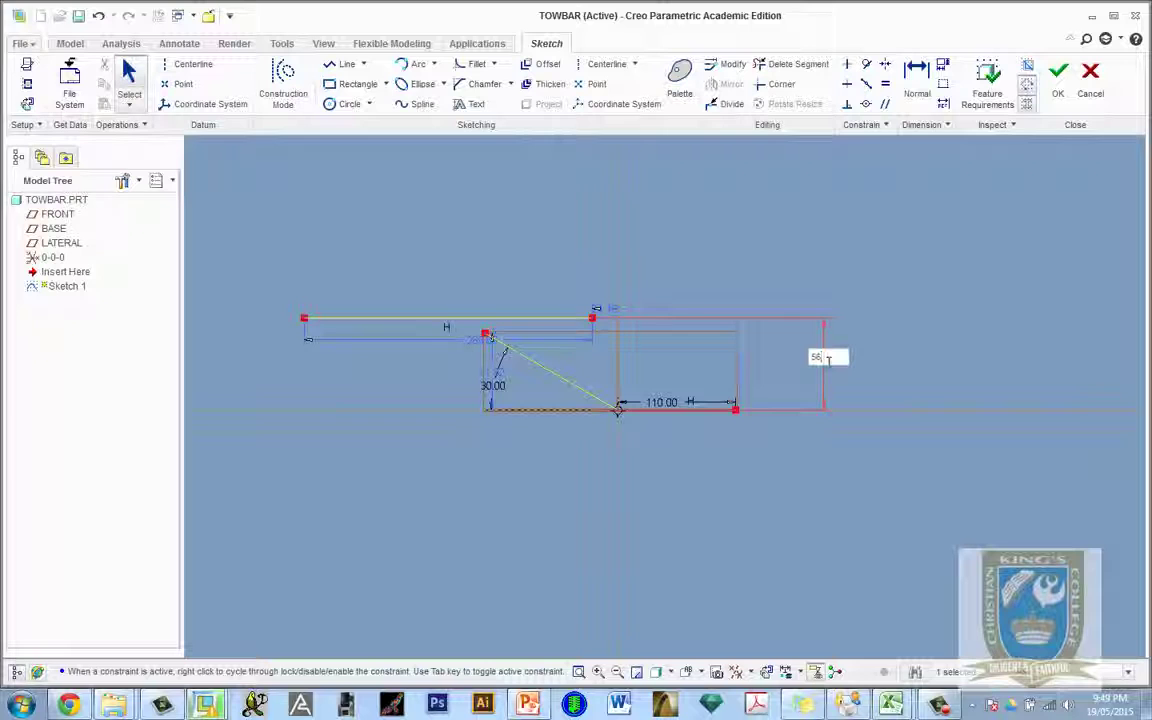
{"action": "key", "text": "Return"}
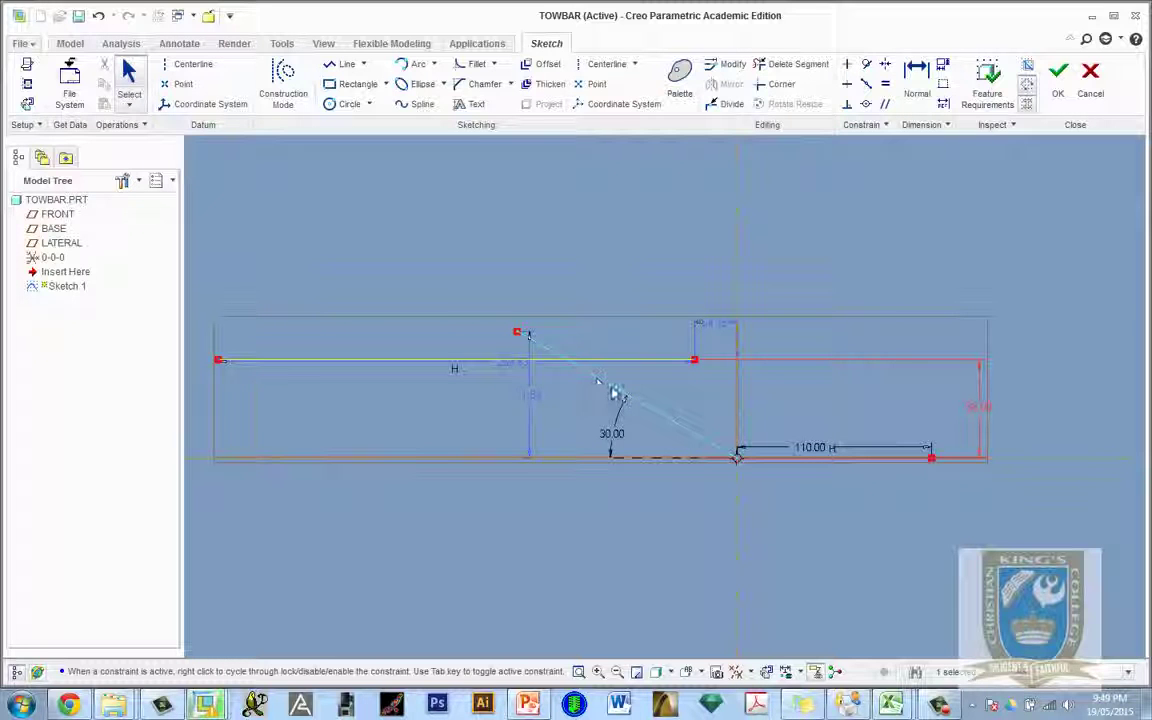
Step: Check the tongue drawing in PowerPoint and, back in Creo, sketch a second long horizontal line just below the upper one, crossing the slope
{"action": "key", "text": "alt+Tab"}
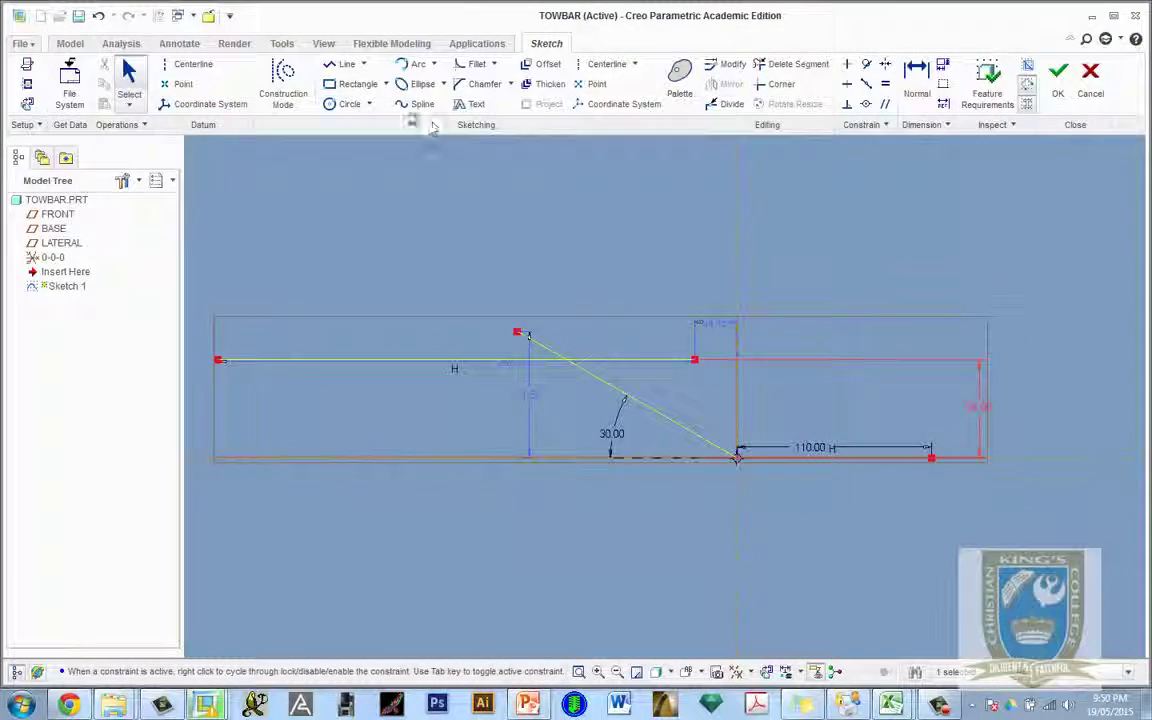
{"action": "left_click", "coordinate": [346, 63]}
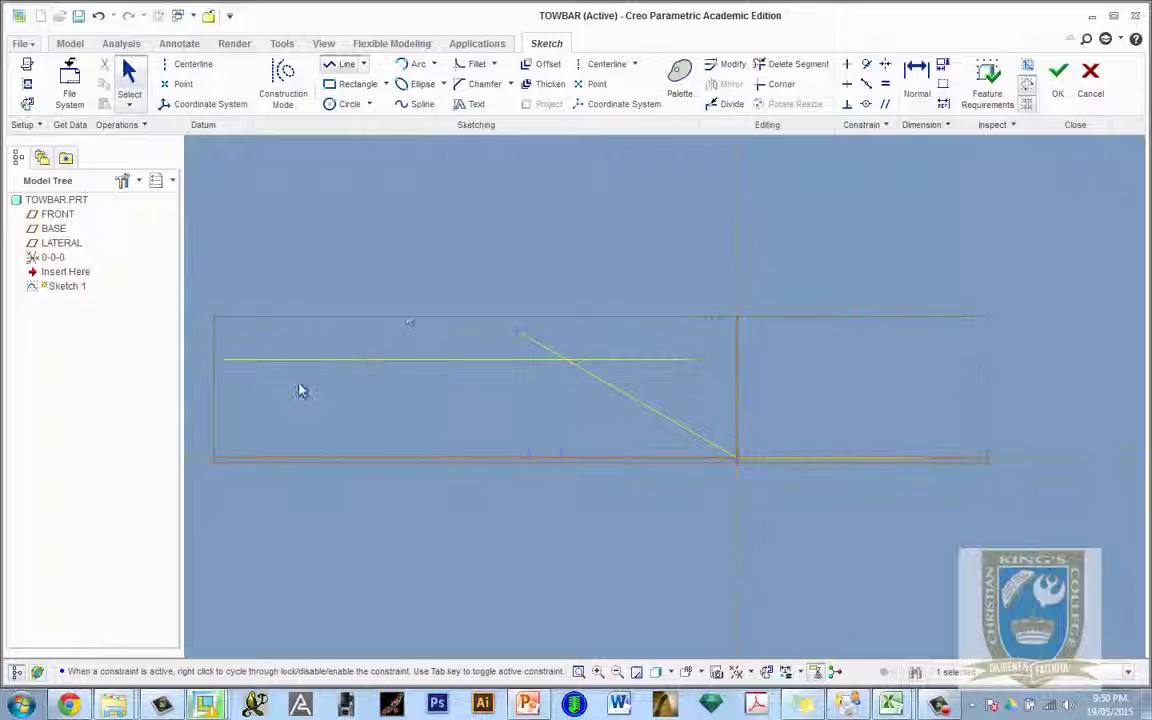
{"action": "left_click", "coordinate": [214, 385]}
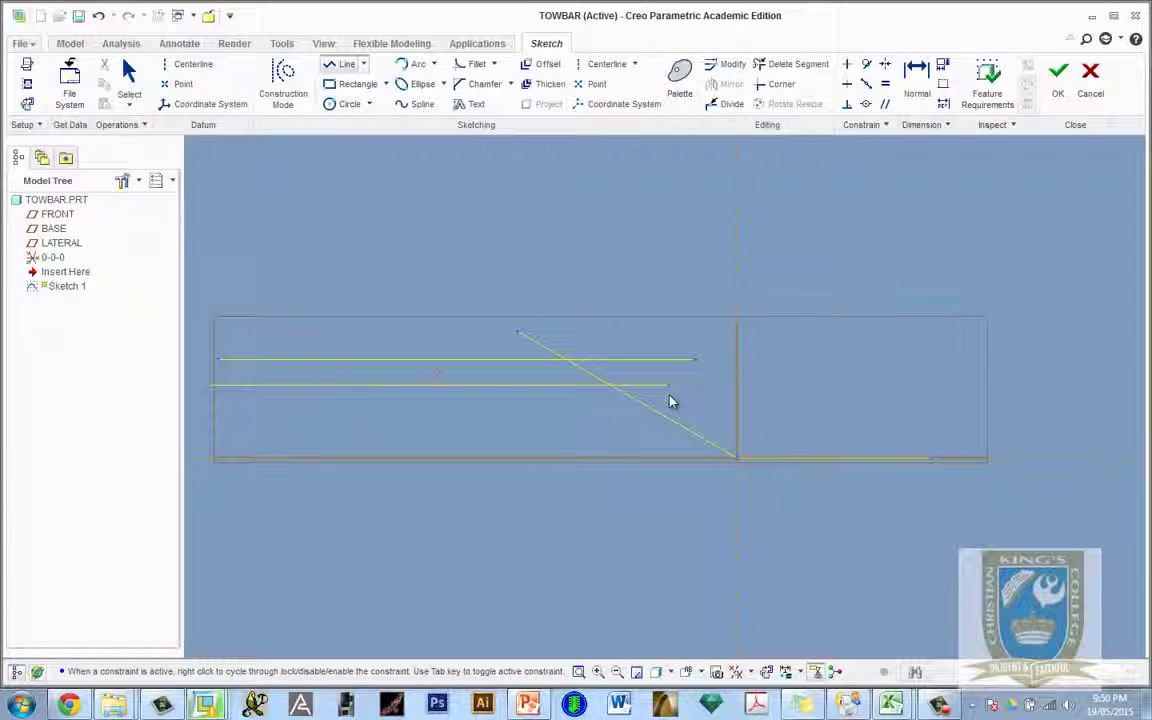
{"action": "left_click", "coordinate": [669, 385]}
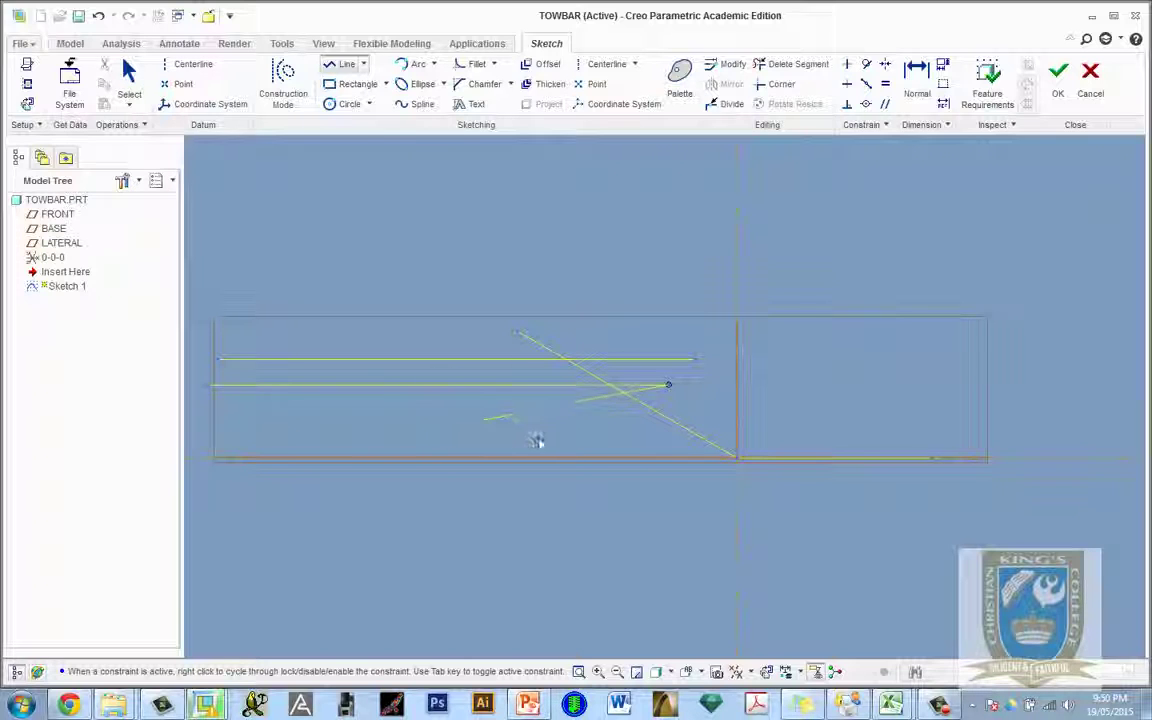
{"action": "middle_click", "coordinate": [545, 519]}
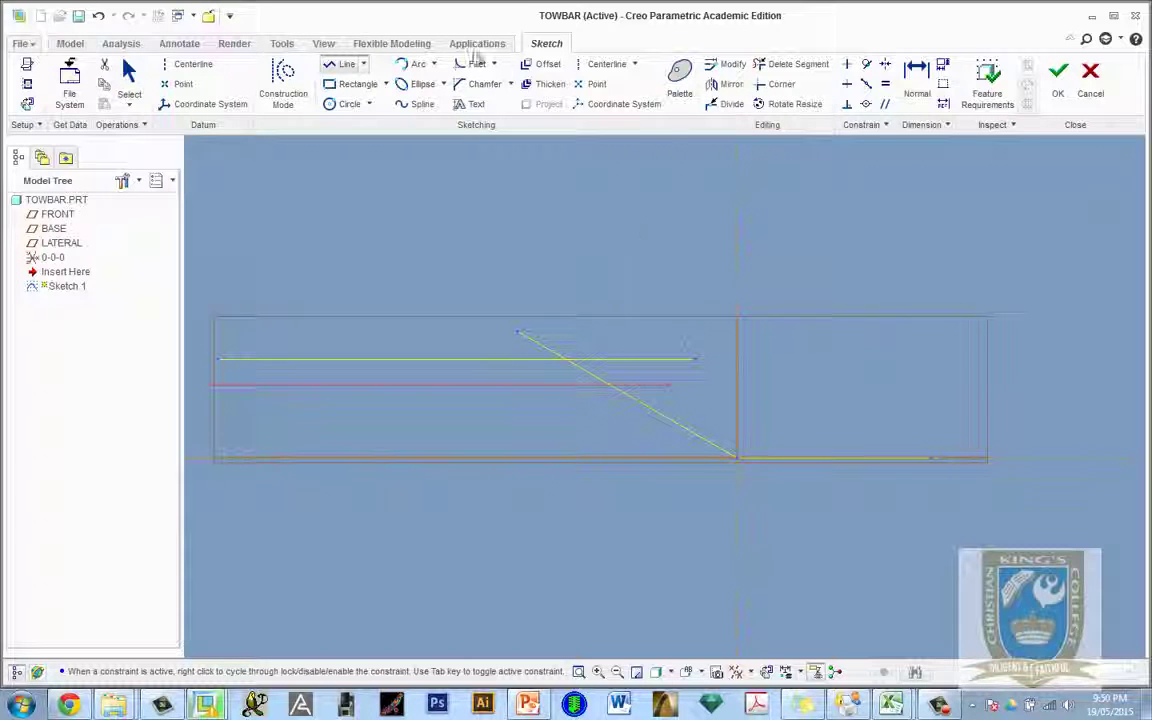
{"action": "left_click", "coordinate": [129, 76]}
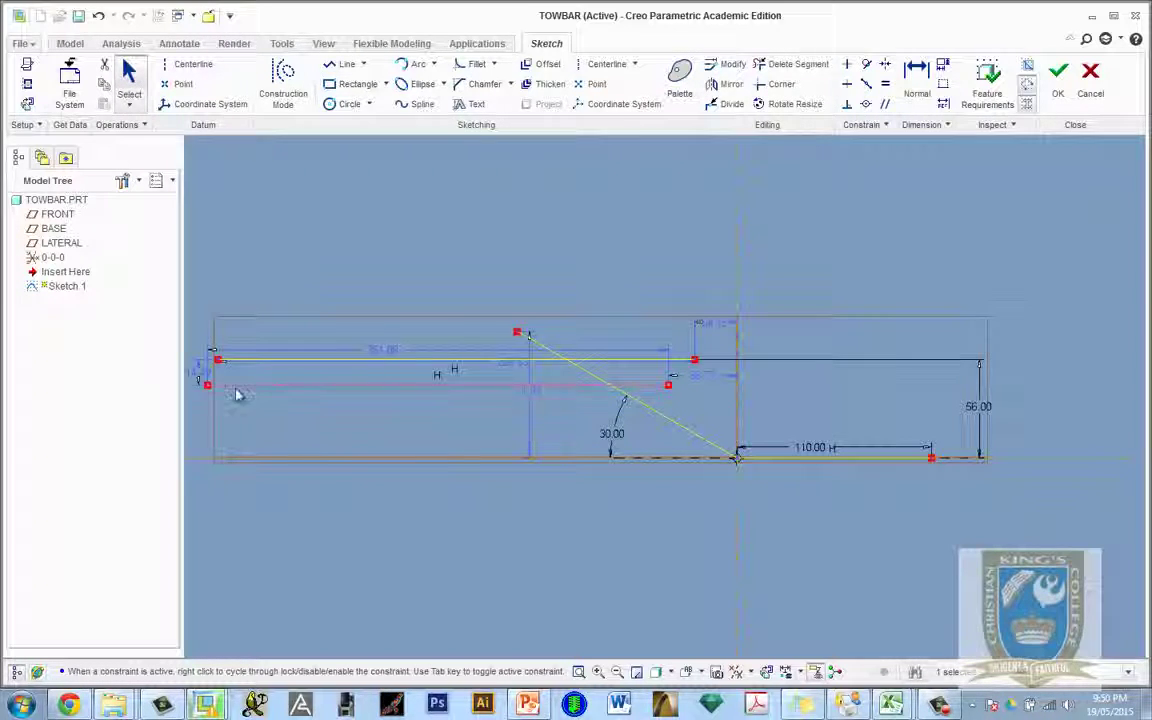
Step: Set the vertical spacing between the two long horizontal lines to 16 mm
{"action": "left_click", "coordinate": [205, 378]}
{"action": "key", "text": "BackSpace"}
{"action": "type", "text": "18"}
{"action": "key", "text": "Return"}
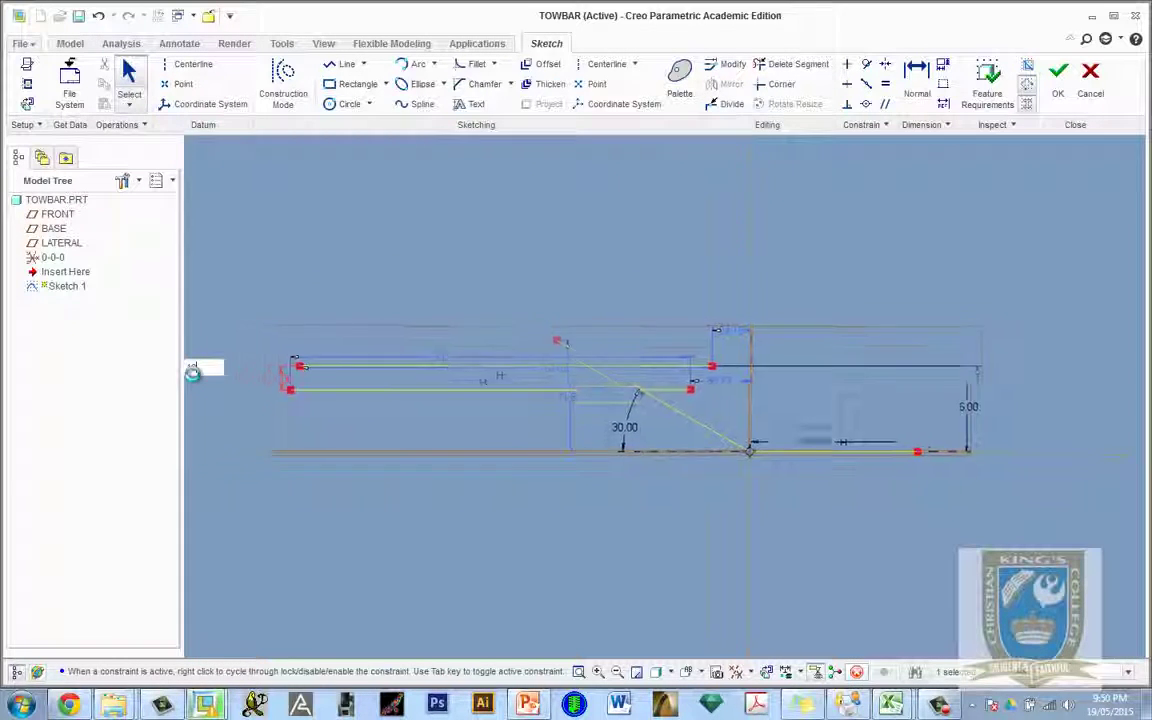
{"action": "scroll", "coordinate": [629, 415], "scroll_direction": "up", "scroll_amount": 3}
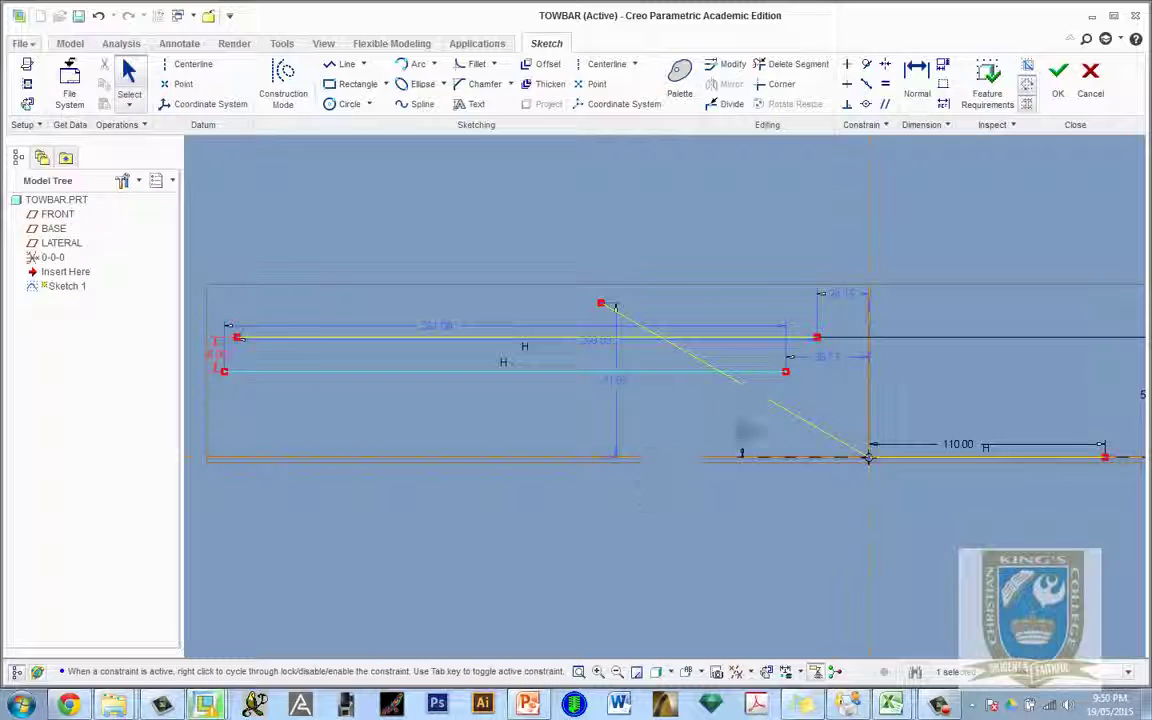
Step: Check the tongue's upper length in PowerPoint and, back in Creo, sketch a vertical line crossing both horizontal lines left of the slope
{"action": "left_click", "coordinate": [545, 701]}
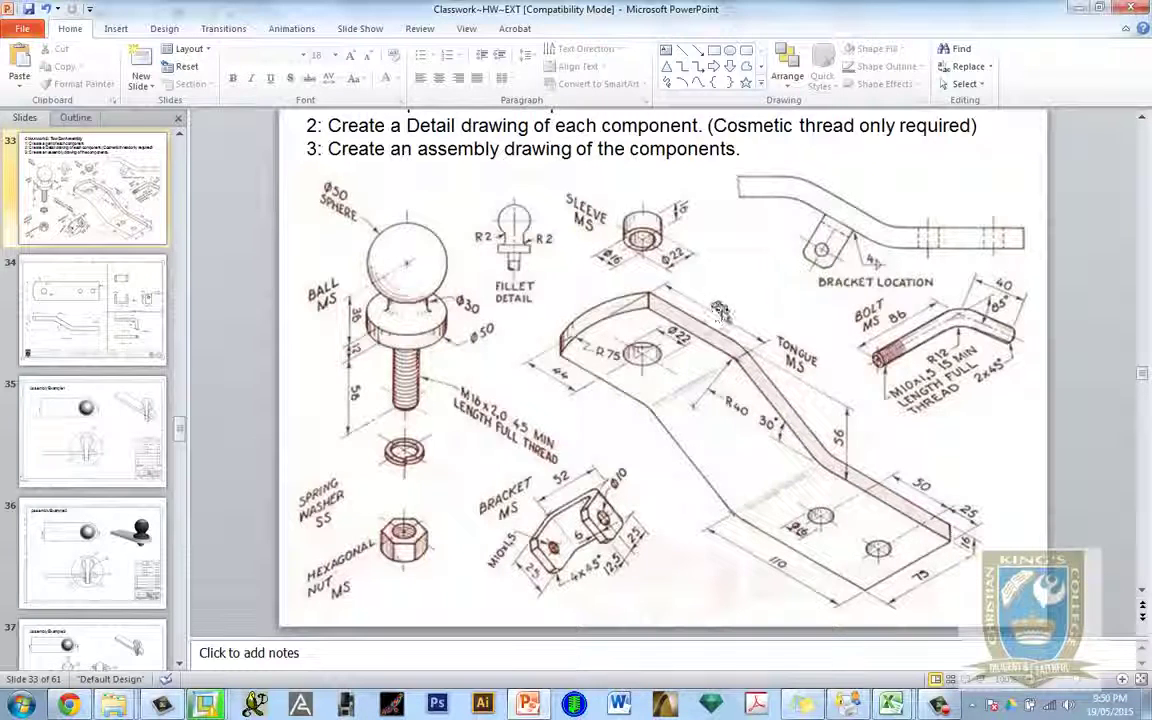
{"action": "left_click", "coordinate": [254, 705]}
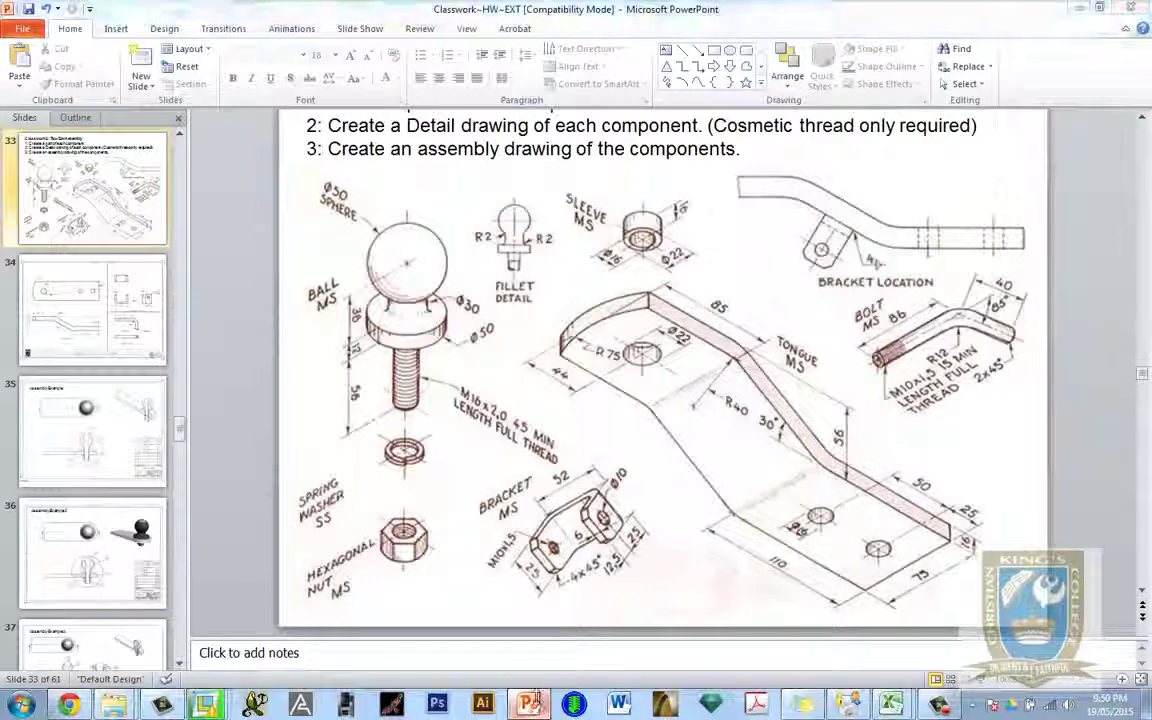
{"action": "left_click", "coordinate": [345, 64]}
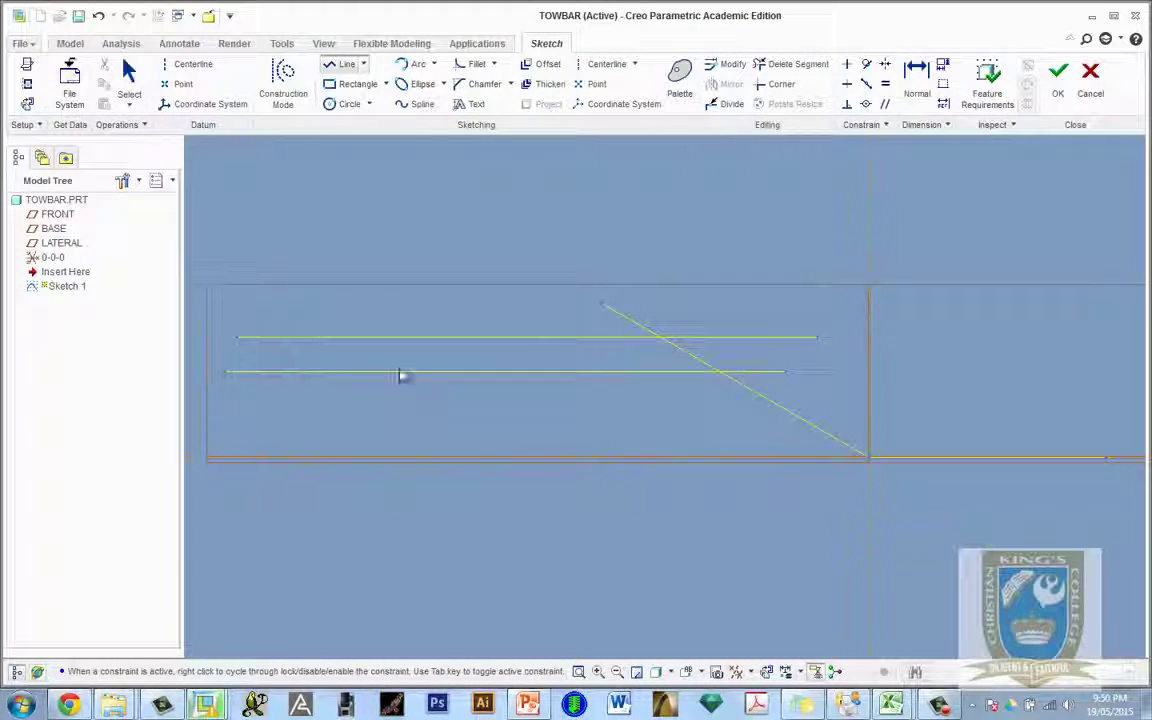
{"action": "left_click", "coordinate": [372, 302]}
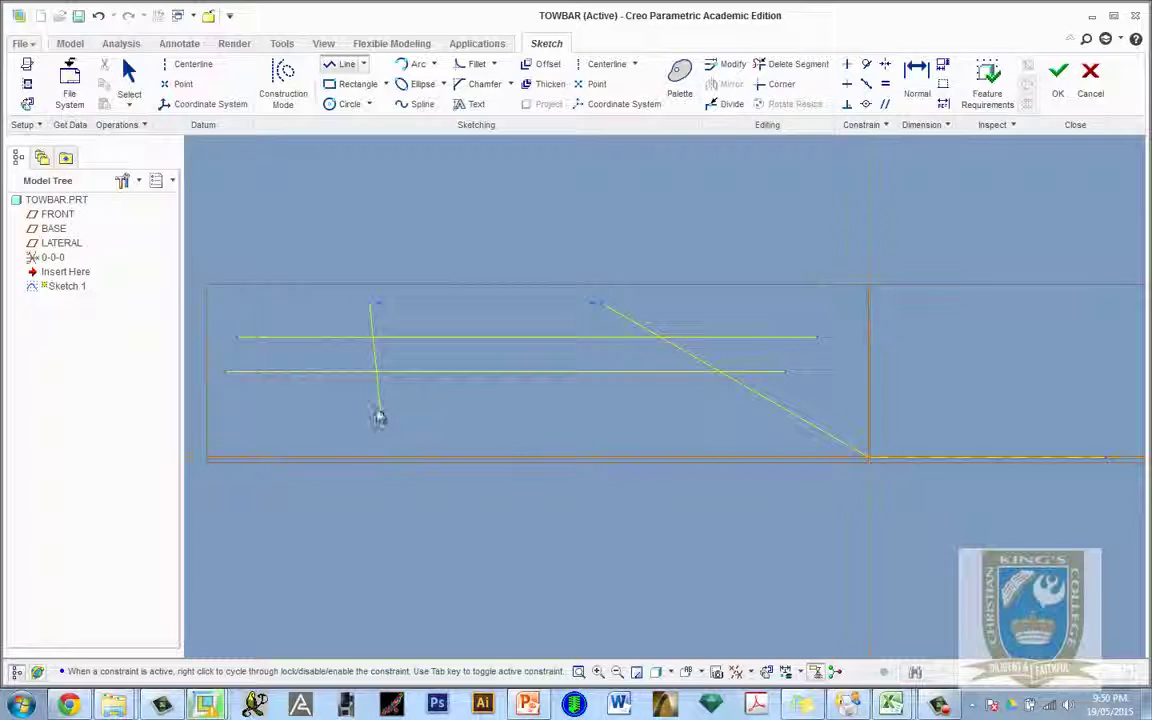
{"action": "left_click", "coordinate": [372, 404]}
{"action": "middle_click", "coordinate": [442, 422]}
{"action": "middle_click", "coordinate": [442, 422]}
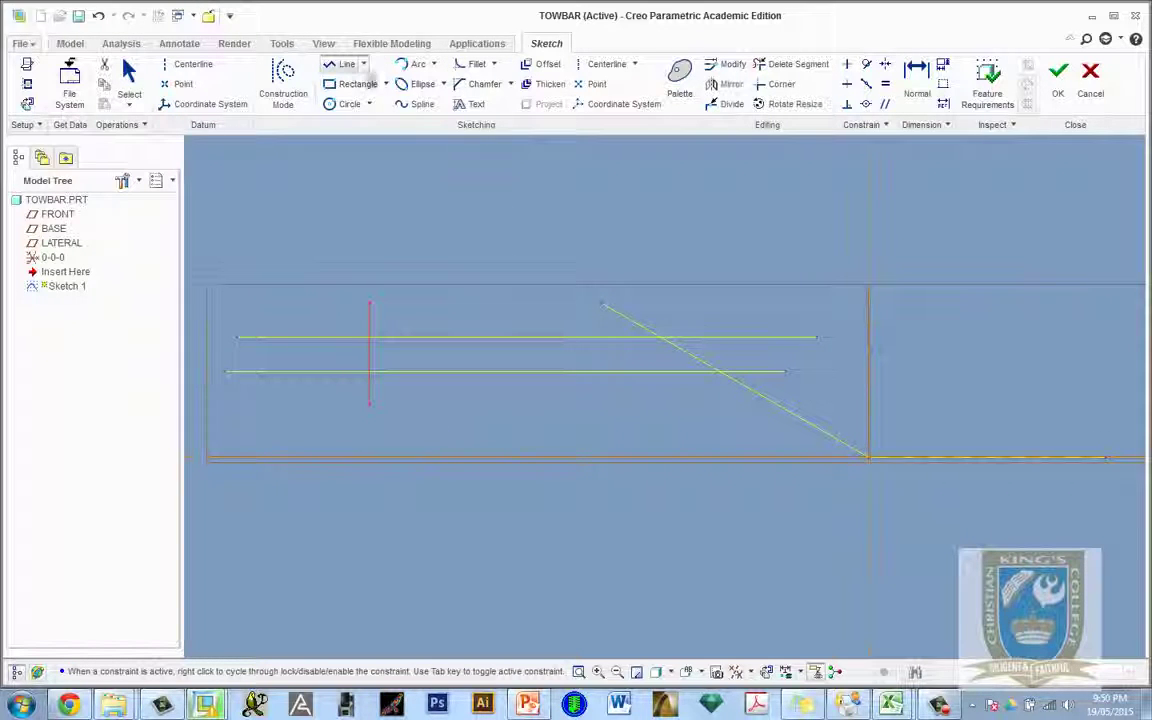
{"action": "left_click", "coordinate": [129, 78]}
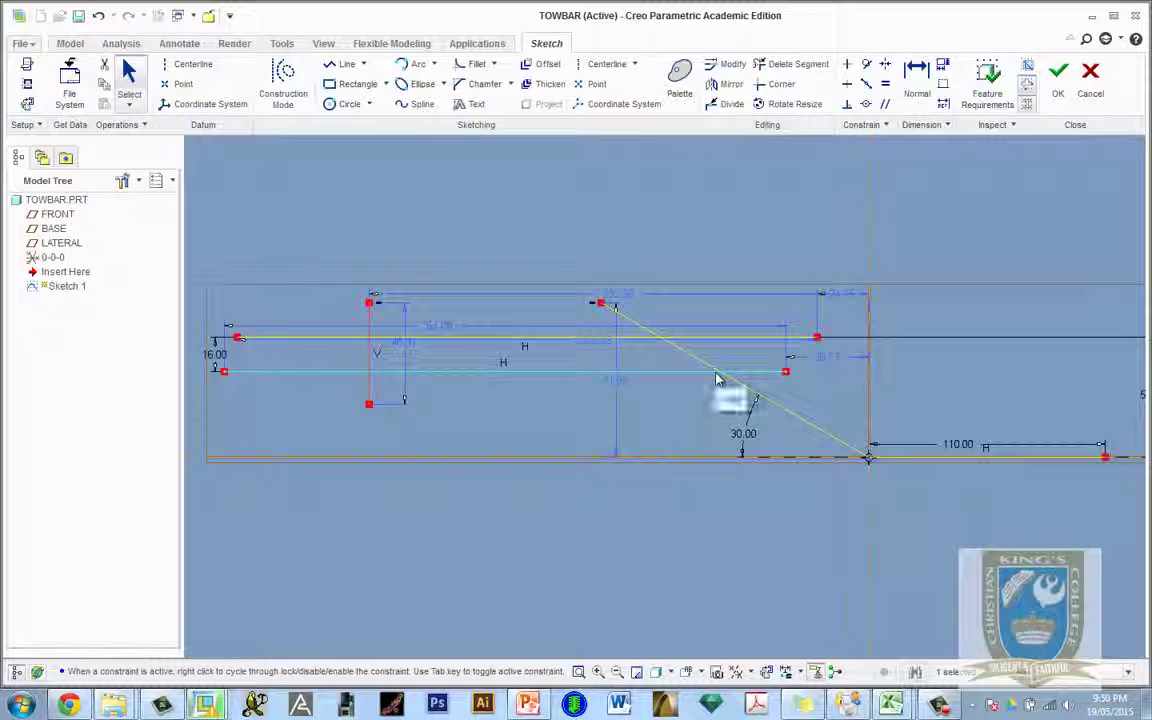
Step: Trim the lower horizontal line and slope to their shared corner, and dimension from that corner to the vertical line as 85 mm
{"action": "left_click", "coordinate": [792, 65]}
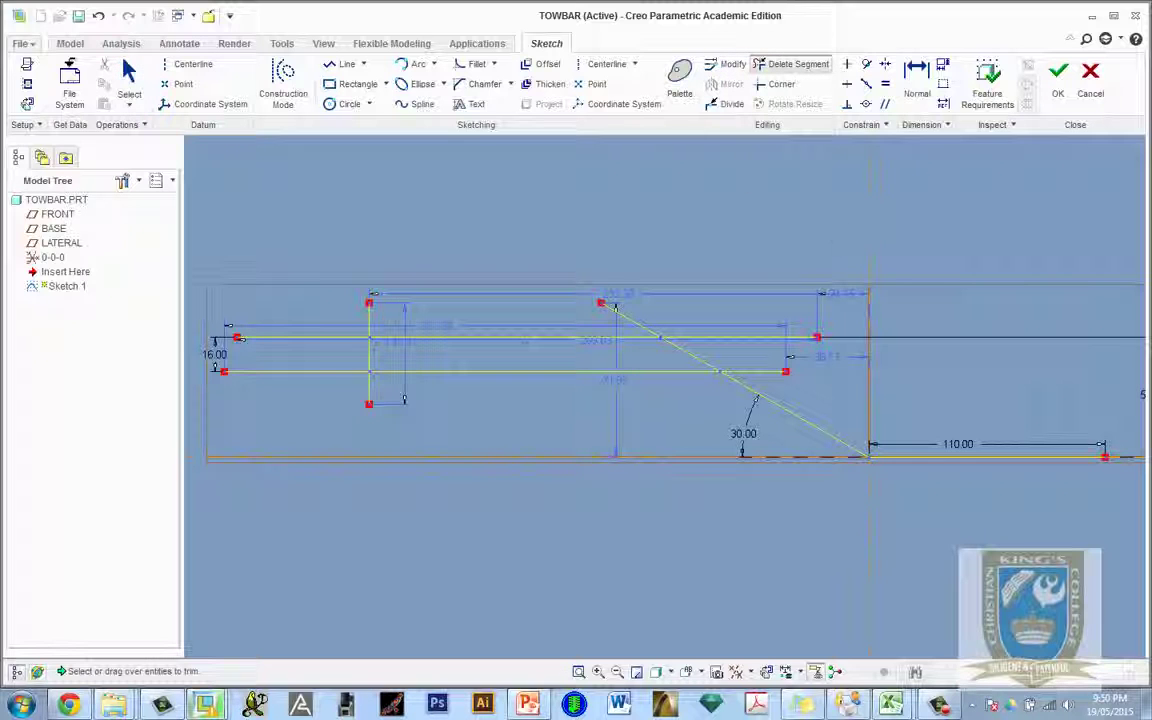
{"action": "mouse_move", "coordinate": [674, 314]}
{"action": "left_mouse_down"}
{"action": "mouse_move", "coordinate": [610, 326]}
{"action": "mouse_move", "coordinate": [753, 352]}
{"action": "mouse_move", "coordinate": [691, 361]}
{"action": "mouse_move", "coordinate": [802, 390]}
{"action": "mouse_move", "coordinate": [725, 373]}
{"action": "left_mouse_up"}
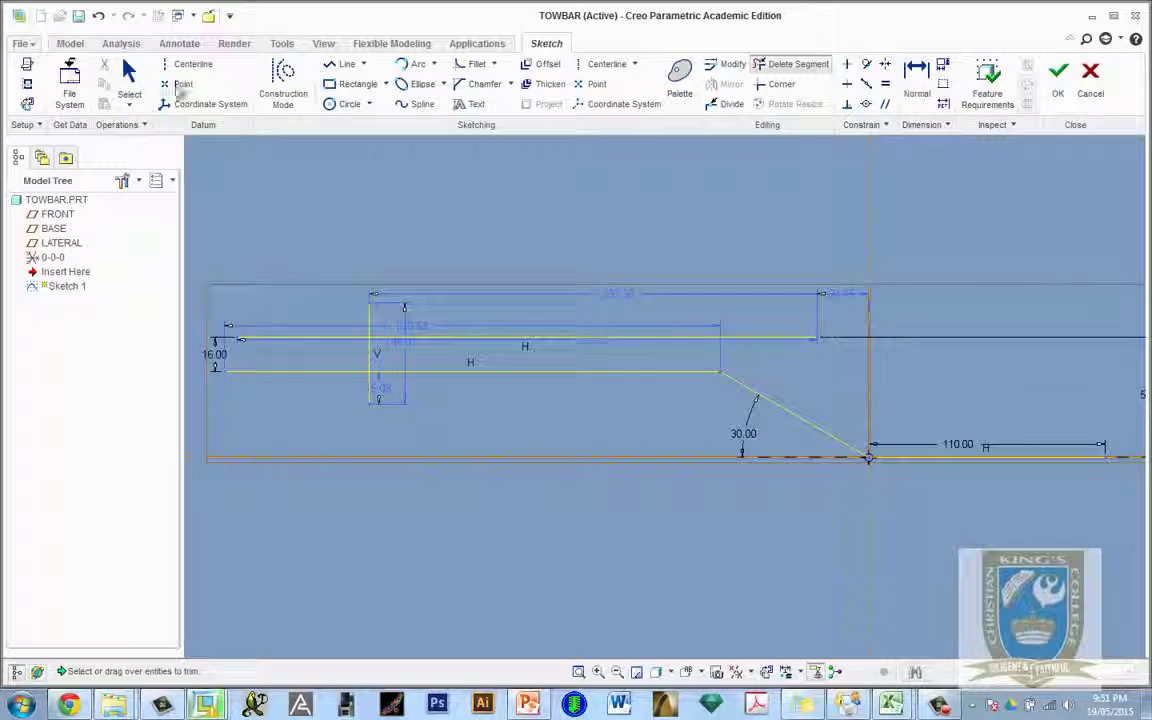
{"action": "left_click", "coordinate": [917, 80]}
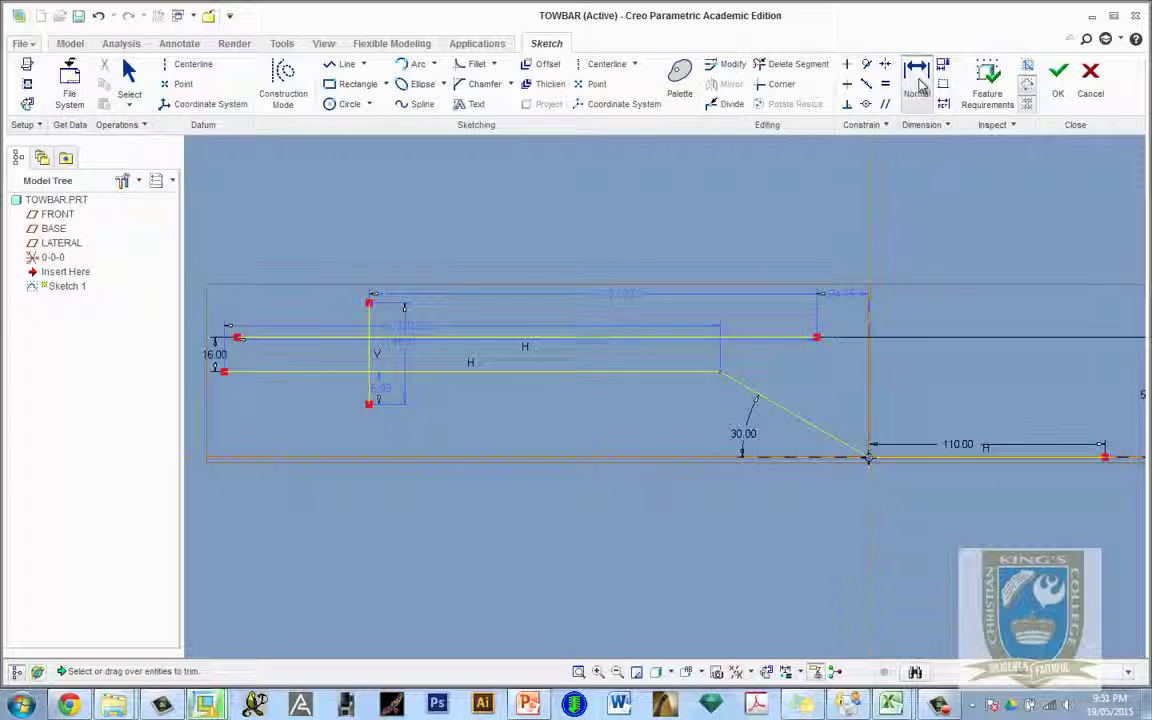
{"action": "left_click", "coordinate": [722, 377]}
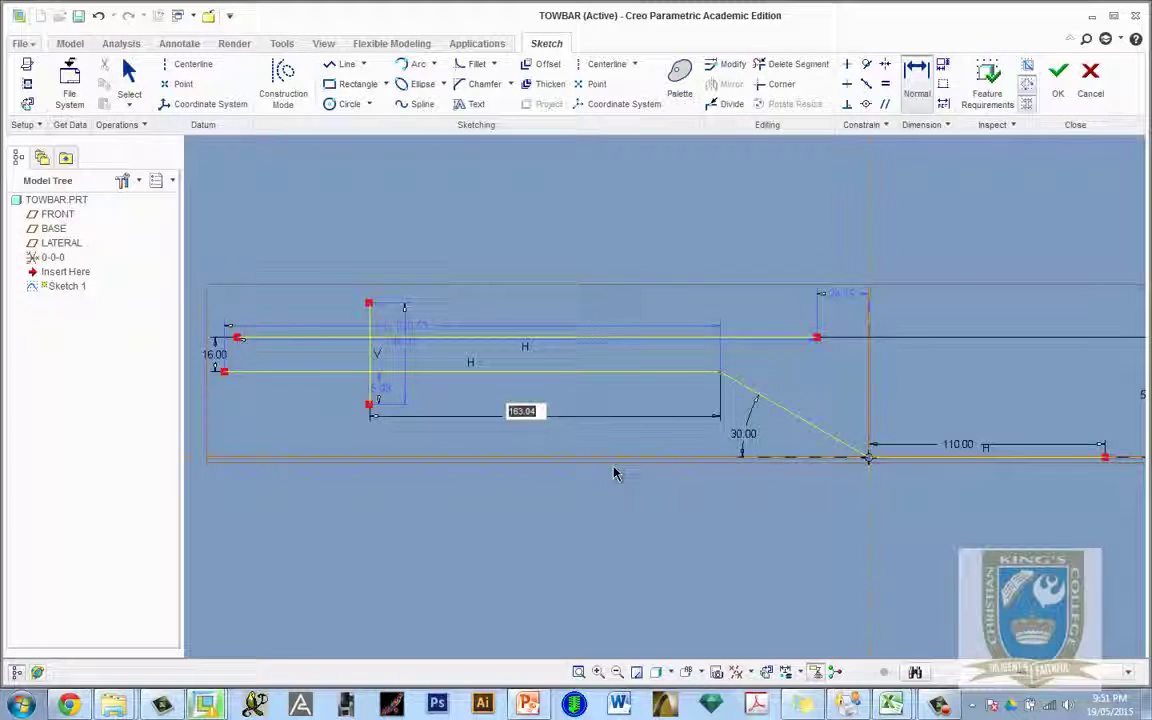
{"action": "key", "text": "BackSpace"}
{"action": "type", "text": "60"}
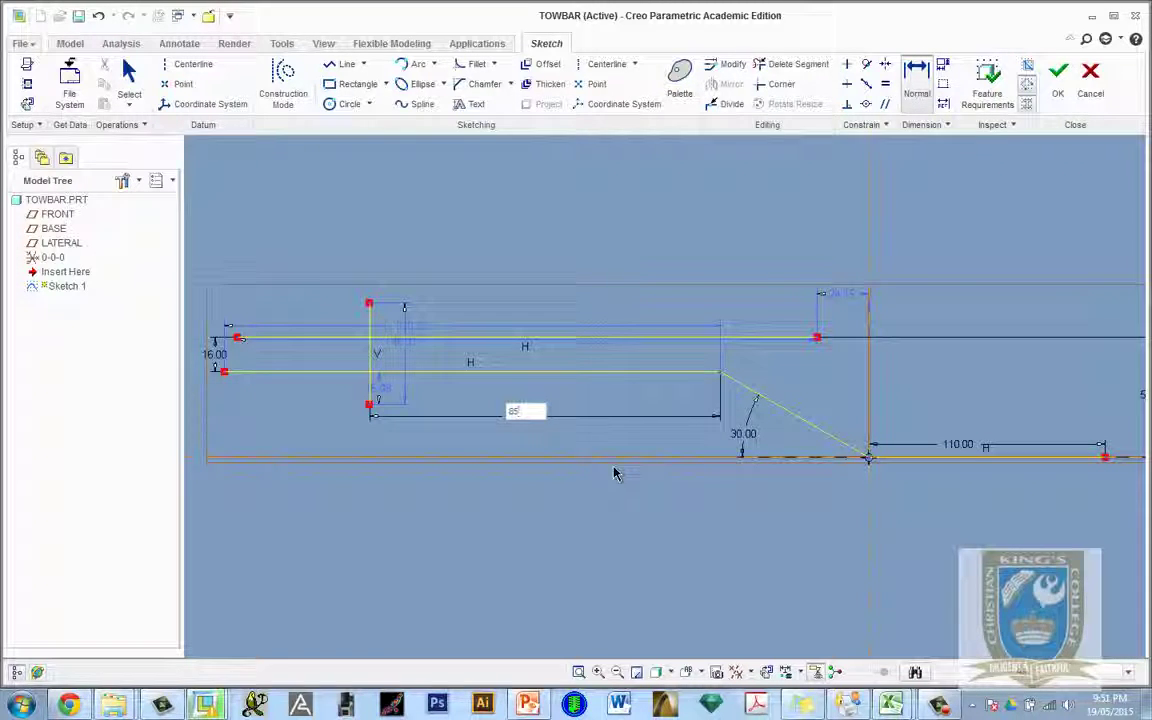
{"action": "key", "text": "Return"}
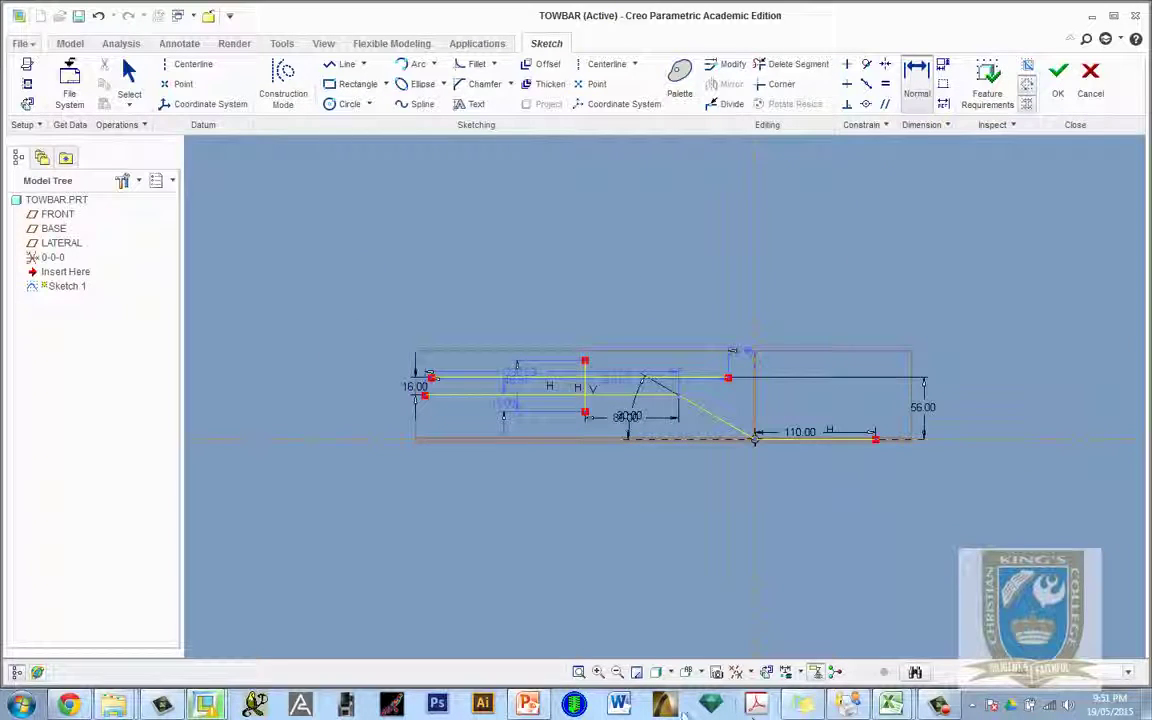
Step: Check the drawing in PowerPoint and, back in Creo, trim both horizontals and the vertical line to form the tongue's closed left end
{"action": "left_click", "coordinate": [528, 705]}
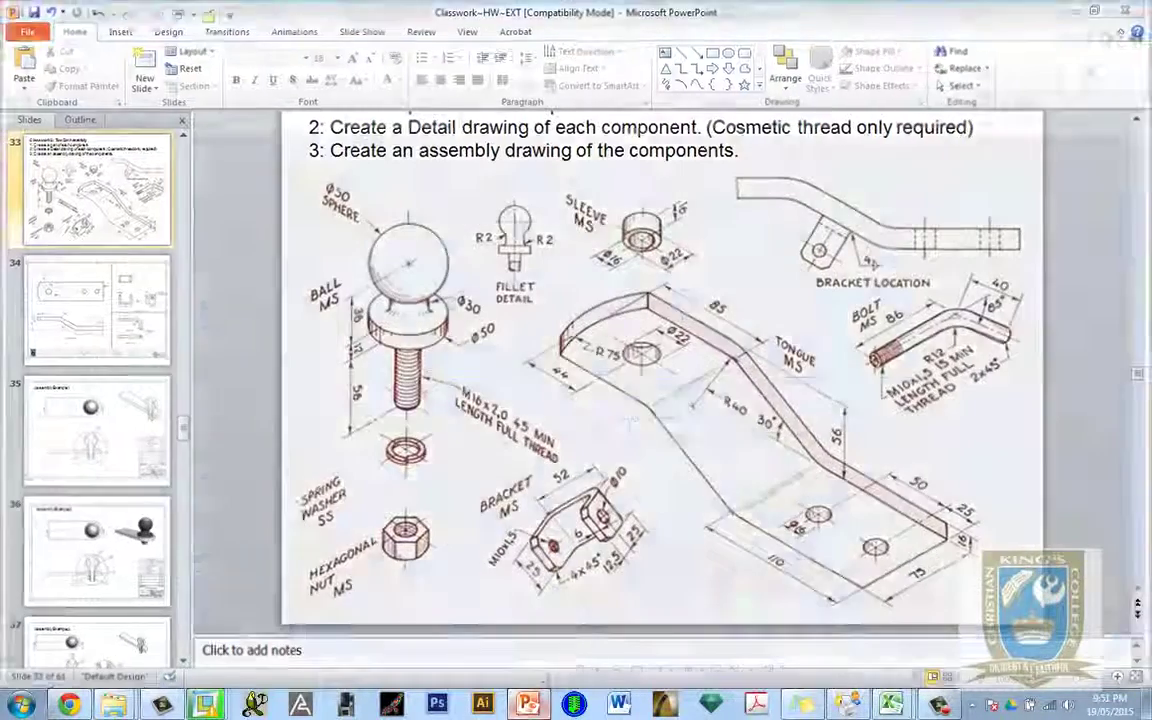
{"action": "left_click", "coordinate": [206, 705]}
{"action": "scroll", "coordinate": [627, 392], "scroll_direction": "up", "scroll_amount": 5}
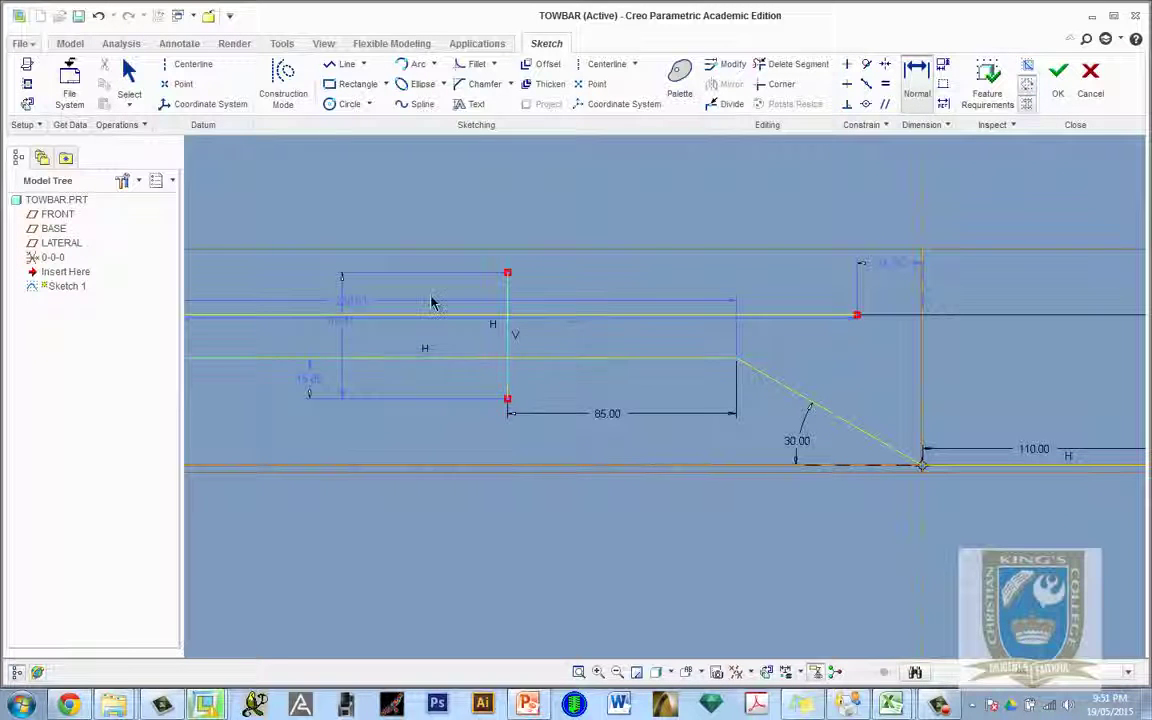
{"action": "left_click", "coordinate": [785, 64]}
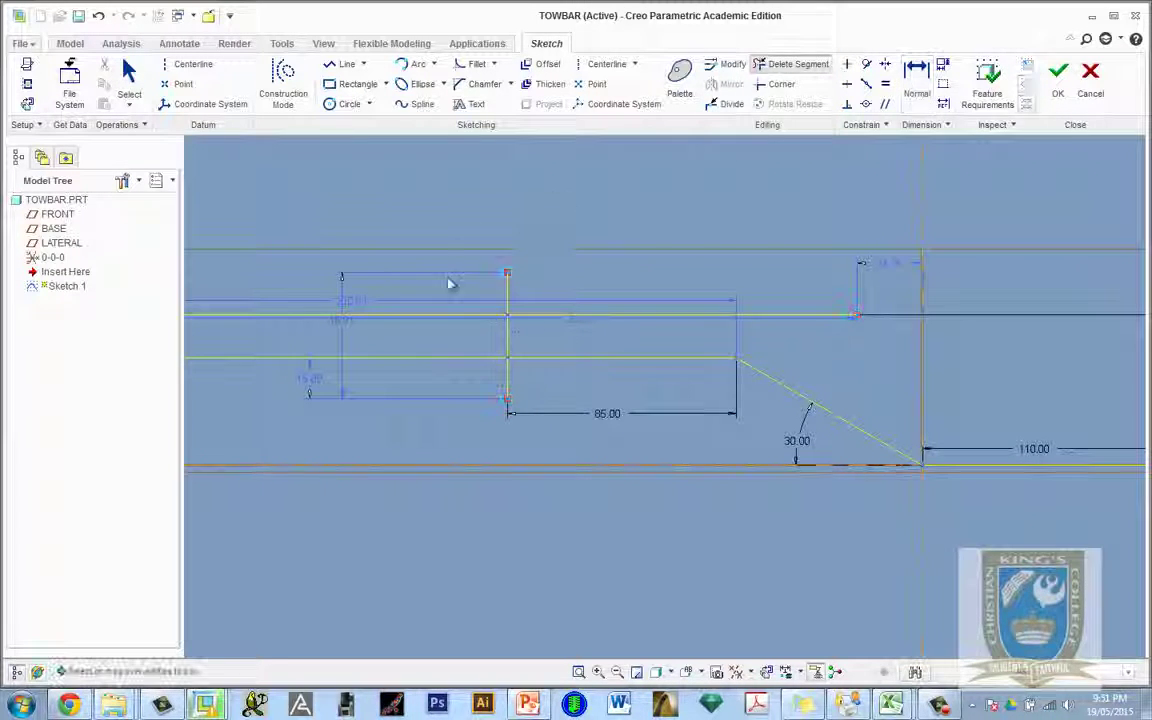
{"action": "left_click_drag", "start_coordinate": [422, 278], "coordinate": [422, 391]}
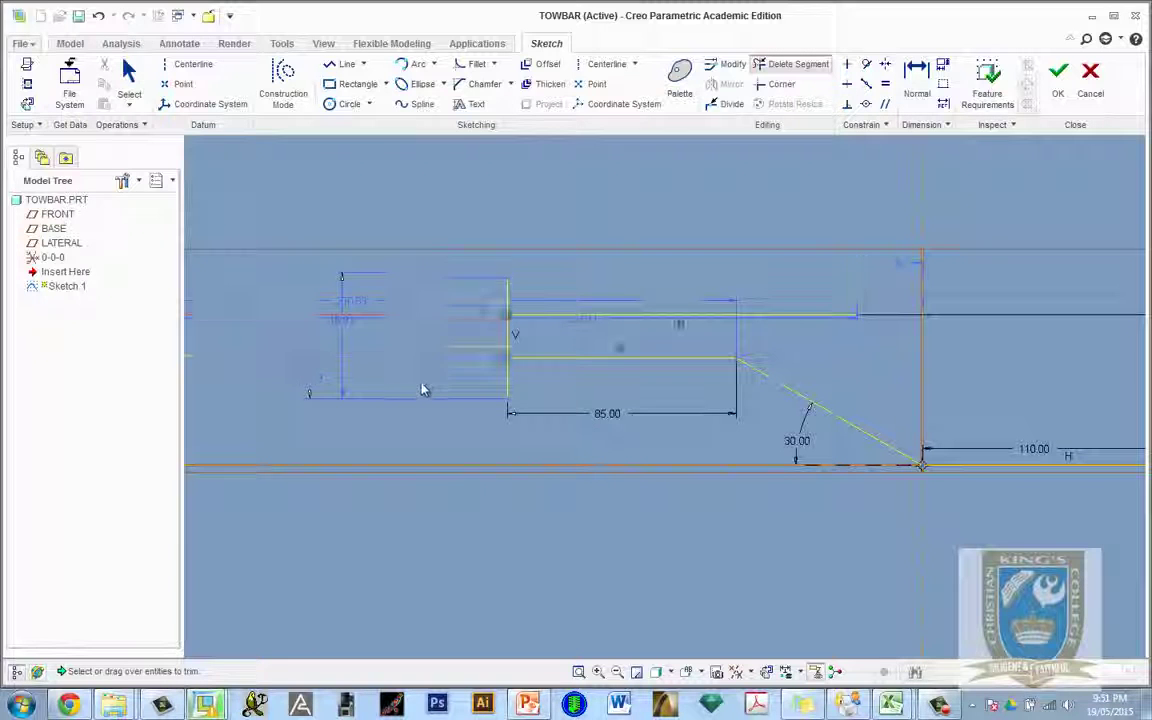
{"action": "left_click", "coordinate": [509, 294]}
{"action": "left_click", "coordinate": [516, 387]}
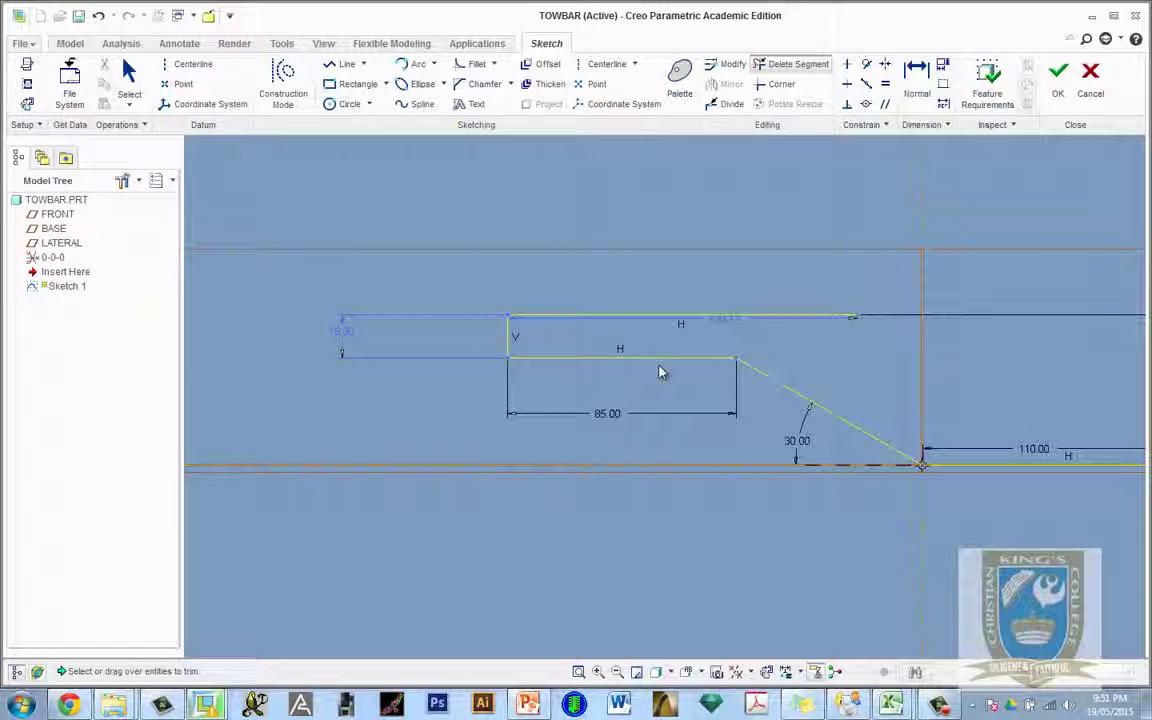
Step: Sketch a short vertical line upward from the right end of the 110 mm base line
{"action": "scroll", "coordinate": [470, 297], "scroll_direction": "up", "scroll_amount": 3}
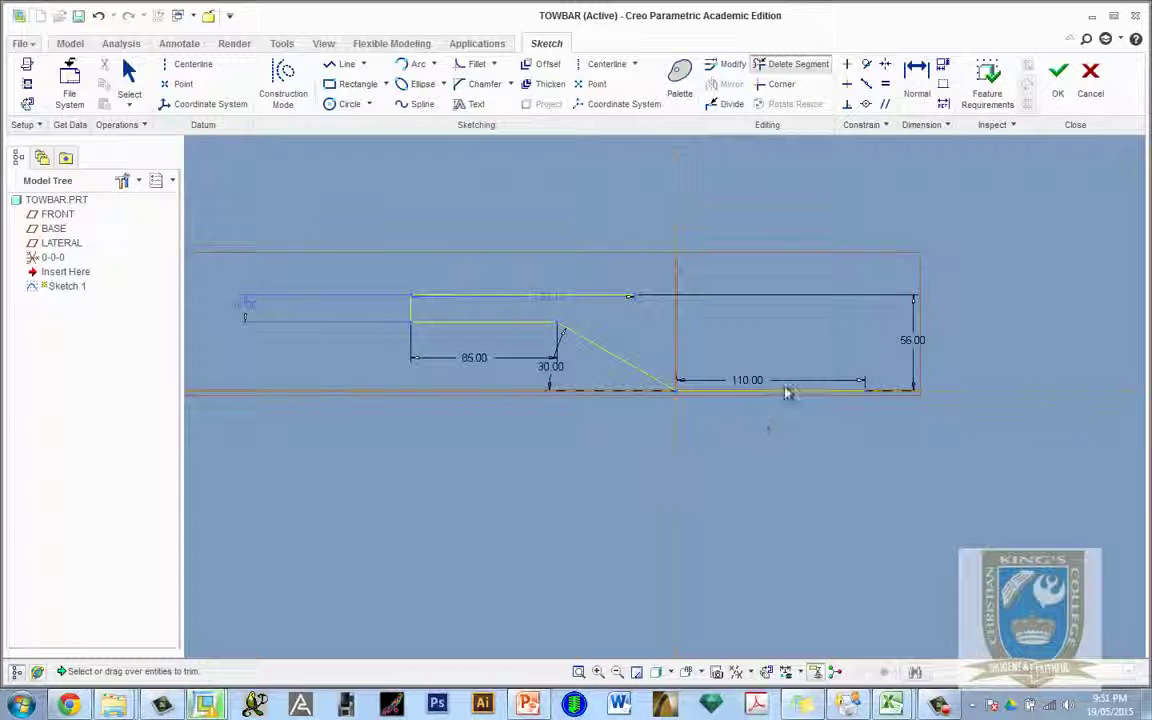
{"action": "mouse_move", "coordinate": [468, 305]}
{"action": "left_mouse_down"}
{"action": "mouse_move", "coordinate": [412, 306]}
{"action": "mouse_move", "coordinate": [567, 309]}
{"action": "mouse_move", "coordinate": [645, 355]}
{"action": "left_mouse_up"}
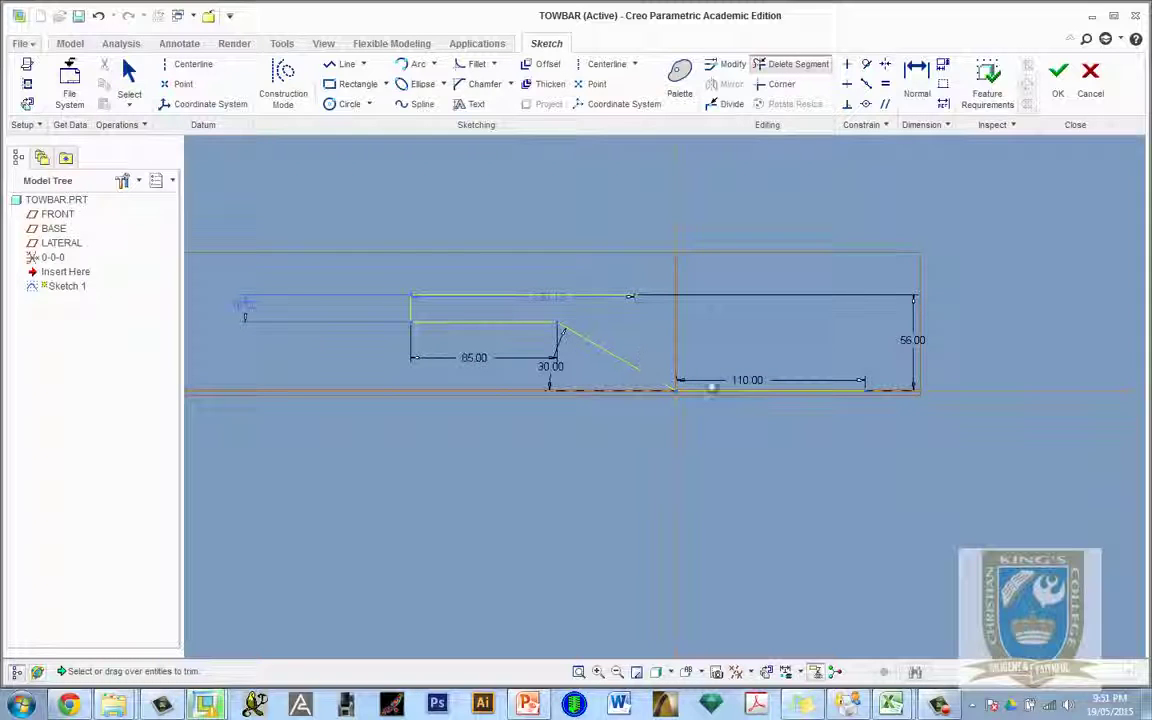
{"action": "scroll", "coordinate": [872, 381], "scroll_direction": "up", "scroll_amount": 2}
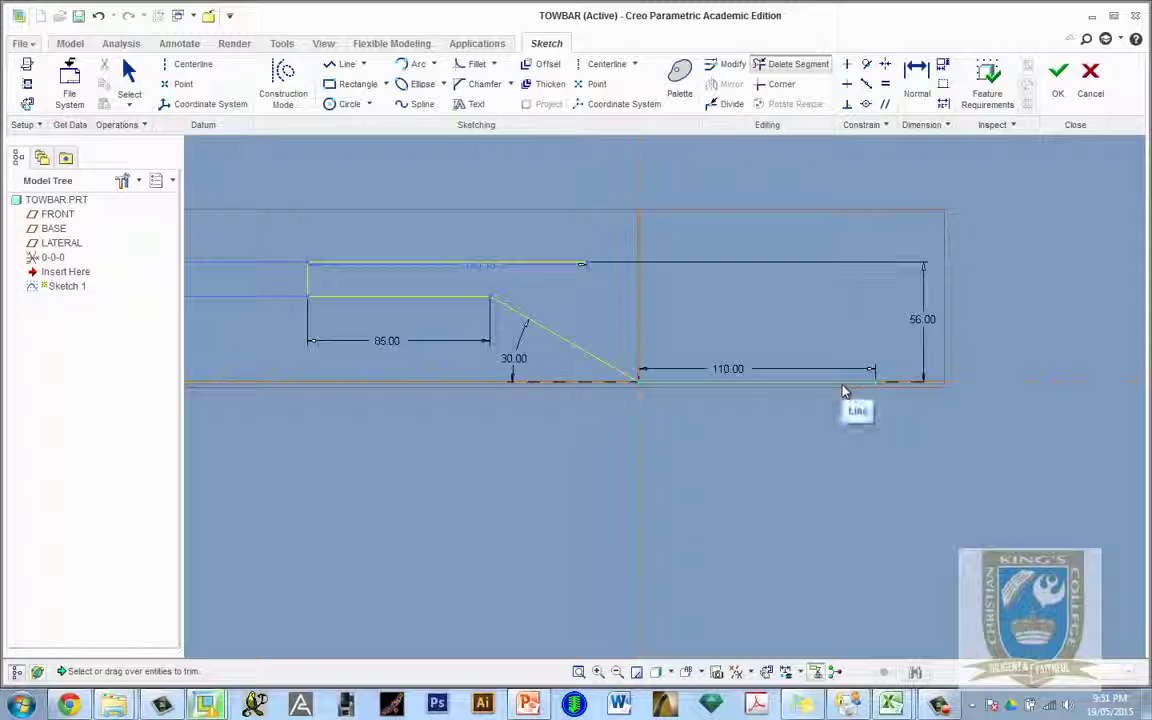
{"action": "left_click", "coordinate": [343, 64]}
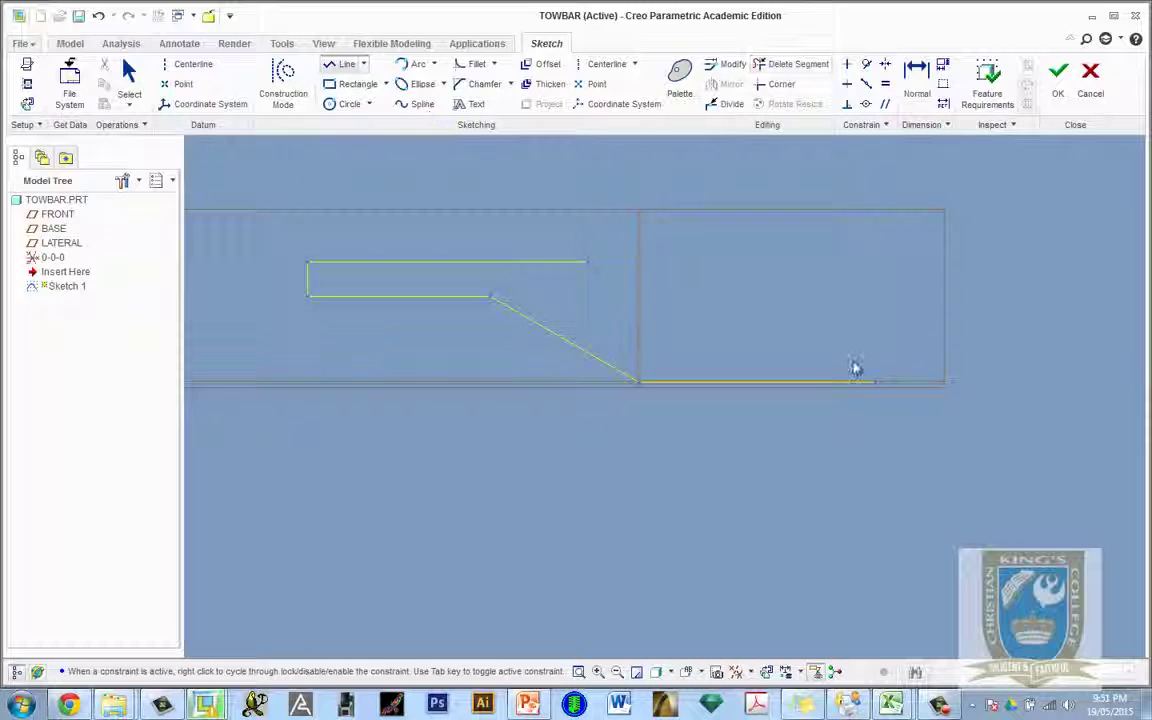
{"action": "left_click", "coordinate": [878, 383]}
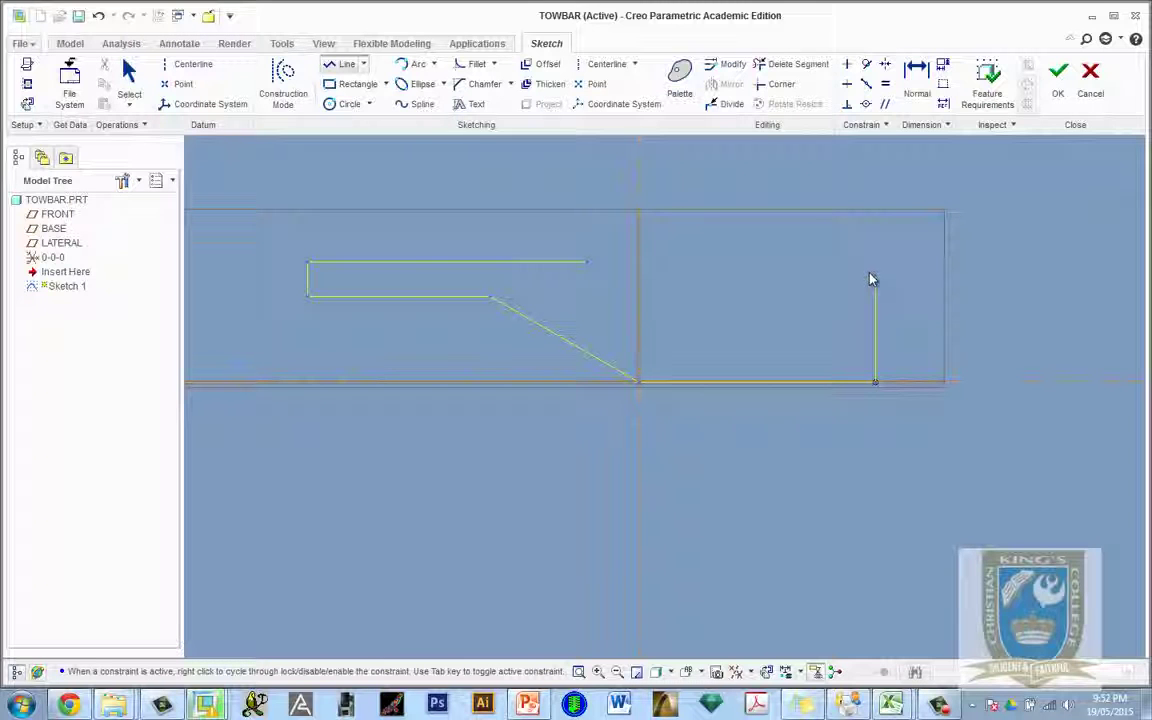
{"action": "middle_click", "coordinate": [900, 325]}
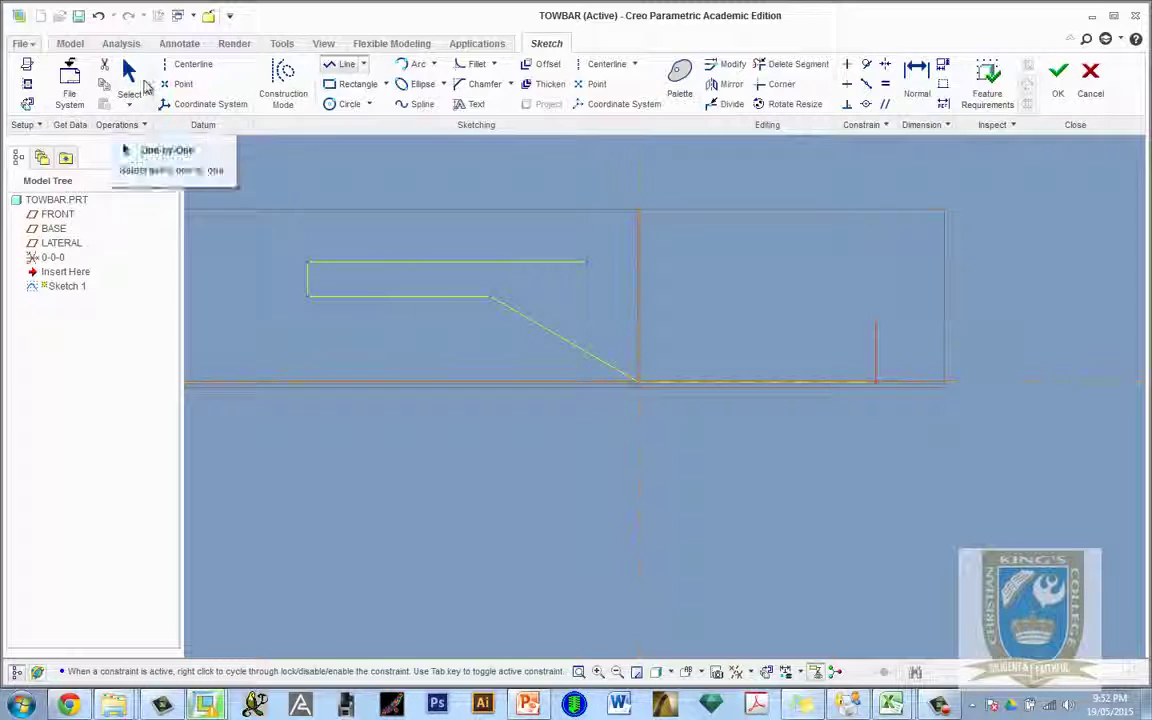
{"action": "left_click", "coordinate": [143, 87]}
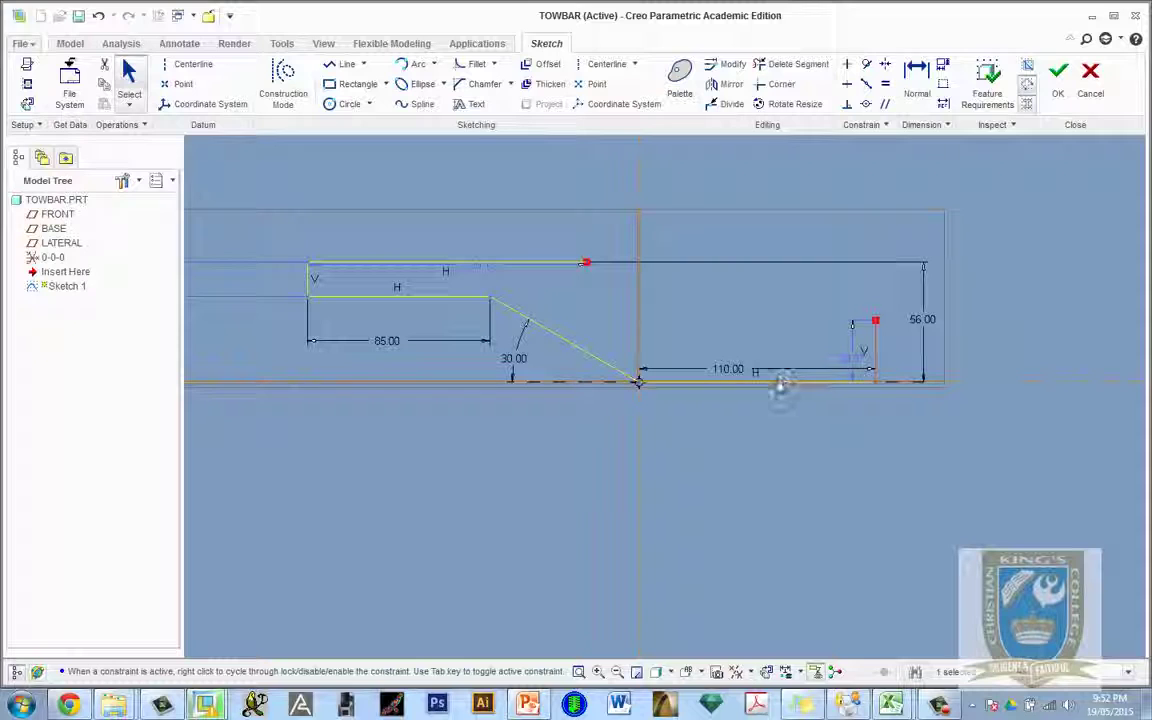
Step: Offset the 110 mm base line upward by 16 mm, entering -16 against the arrow direction
{"action": "left_click", "coordinate": [780, 386]}
{"action": "left_click", "coordinate": [548, 66]}
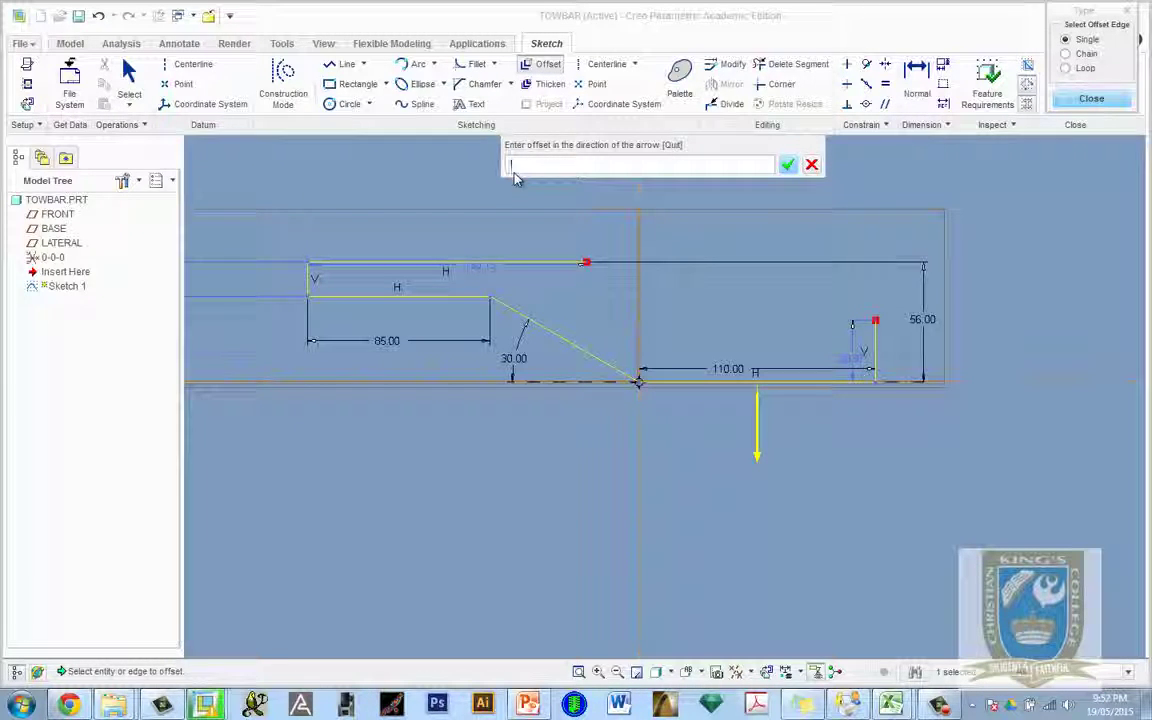
{"action": "type", "text": "1"}
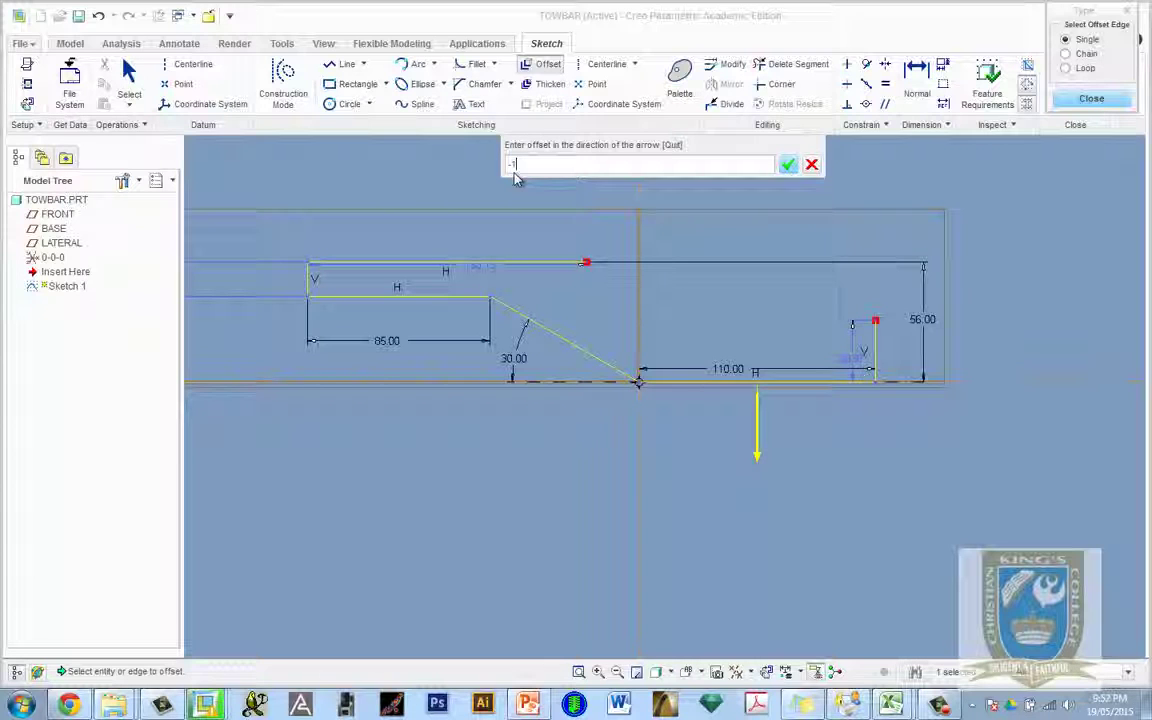
{"action": "type", "text": "6"}
{"action": "key", "text": "Return"}
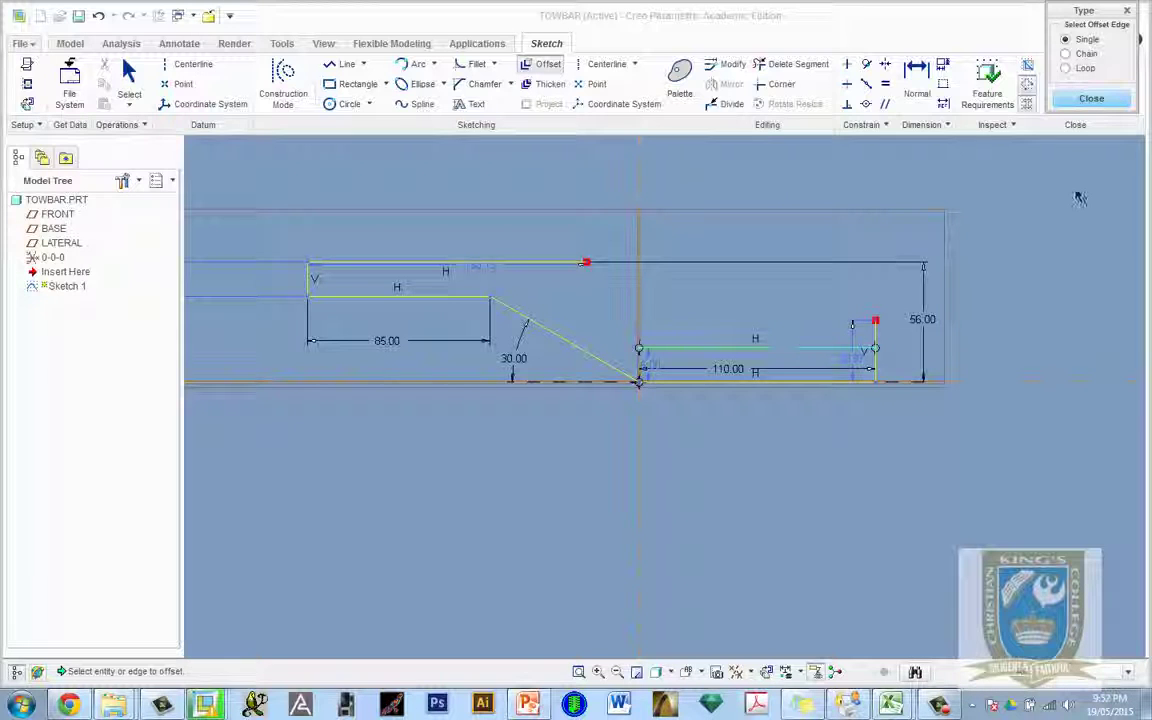
Step: Sketch a sloping line above the 30° slope and parallel to it, crossing both upper horizontal lines
{"action": "left_click", "coordinate": [1091, 98]}
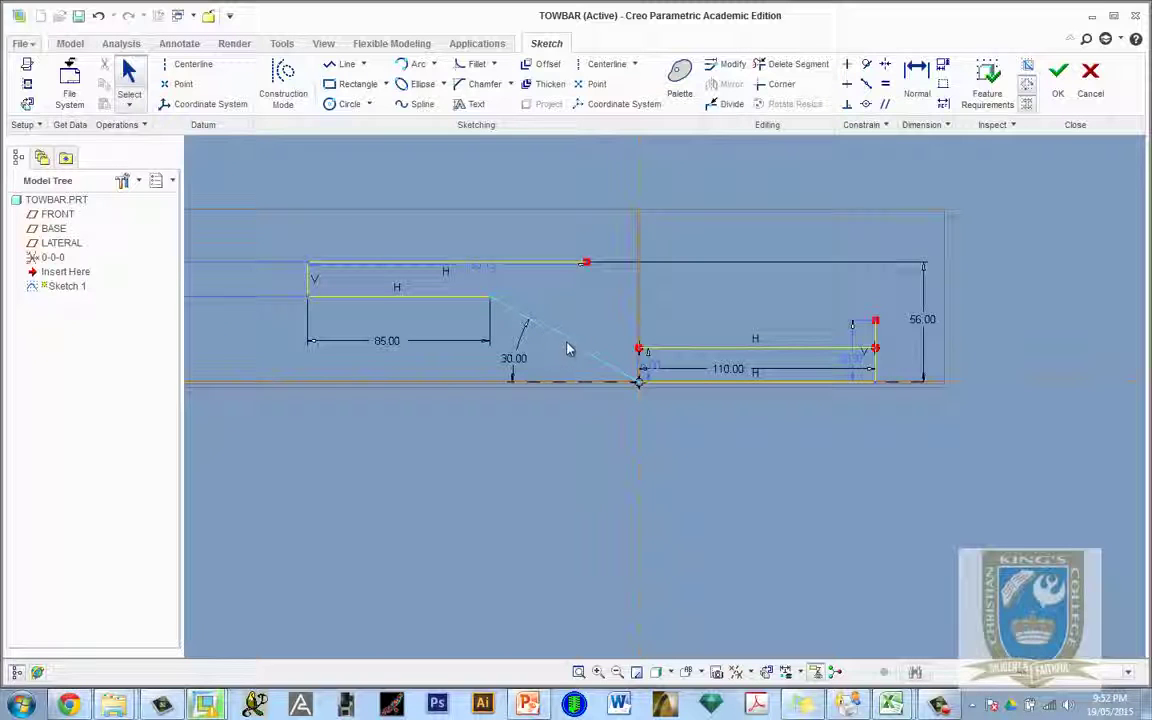
{"action": "left_click", "coordinate": [335, 64]}
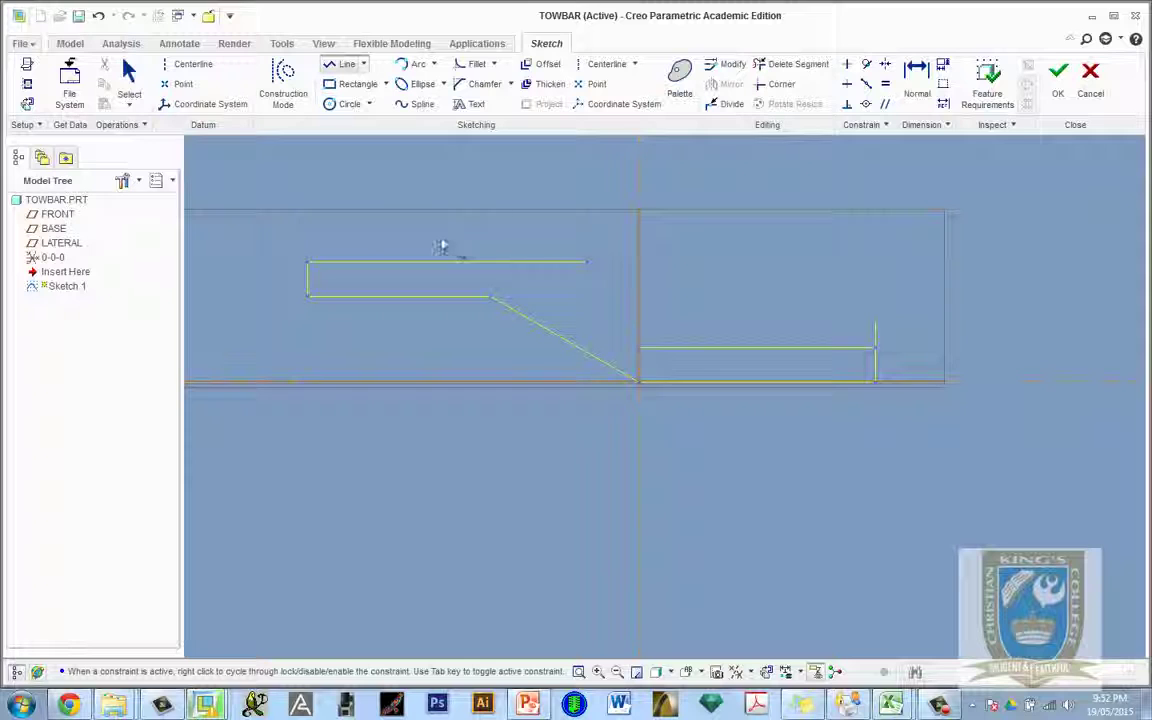
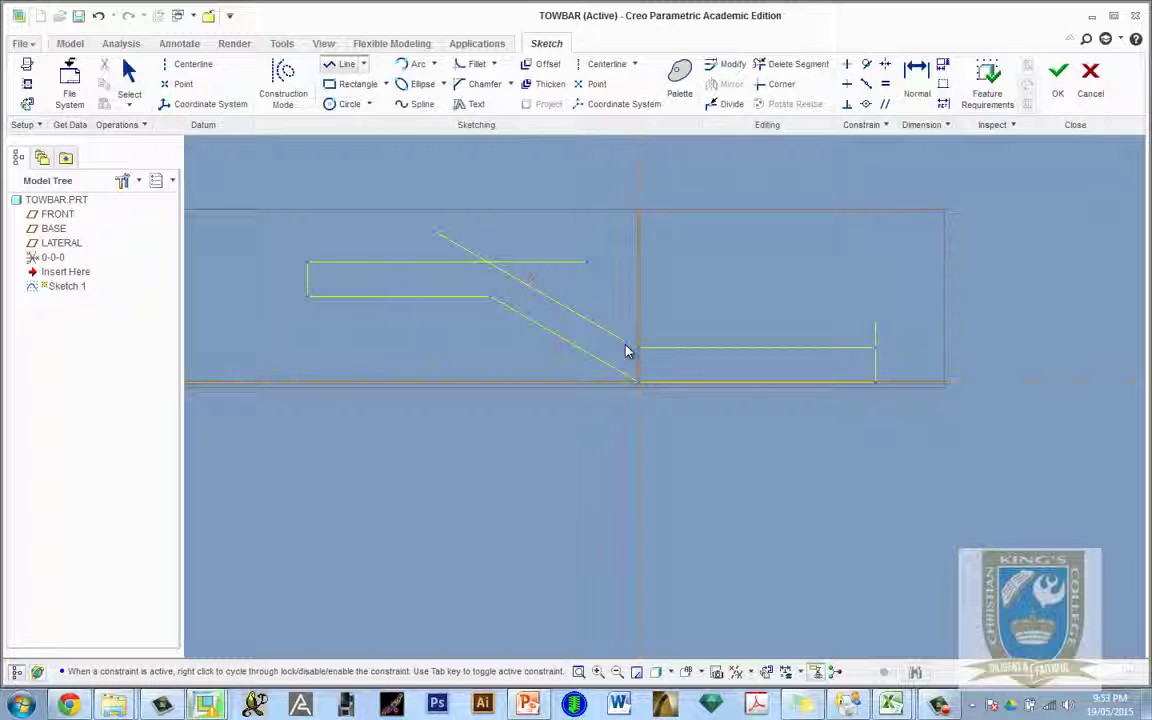
{"action": "middle_click", "coordinate": [626, 351]}
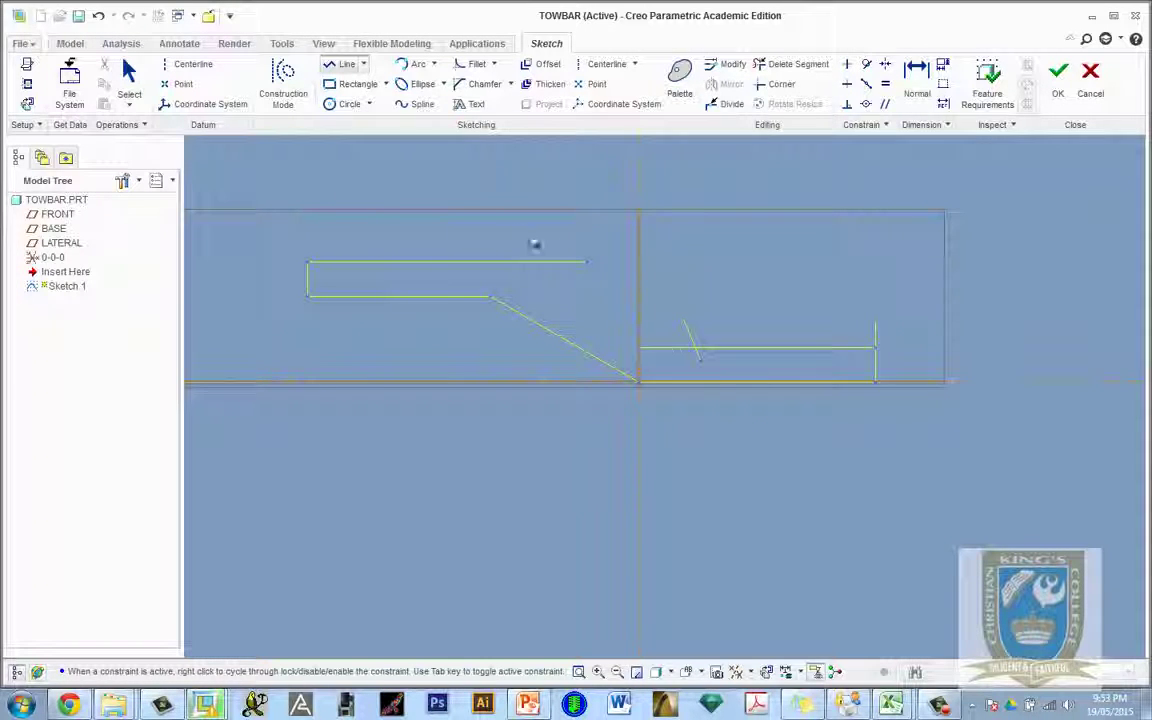
{"action": "left_click", "coordinate": [479, 233]}
{"action": "middle_click", "coordinate": [535, 234]}
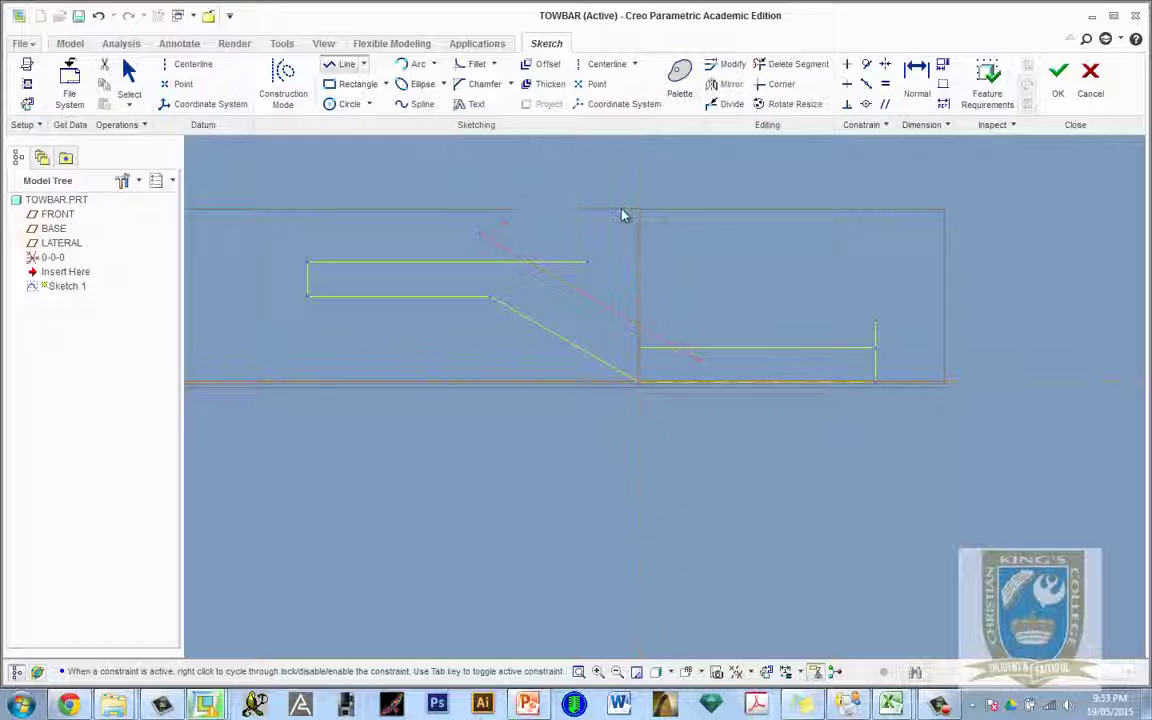
Step: Dimension the distance between the two parallel sloping lines as 16 mm
{"action": "left_click", "coordinate": [917, 74]}
{"action": "left_click", "coordinate": [578, 294]}
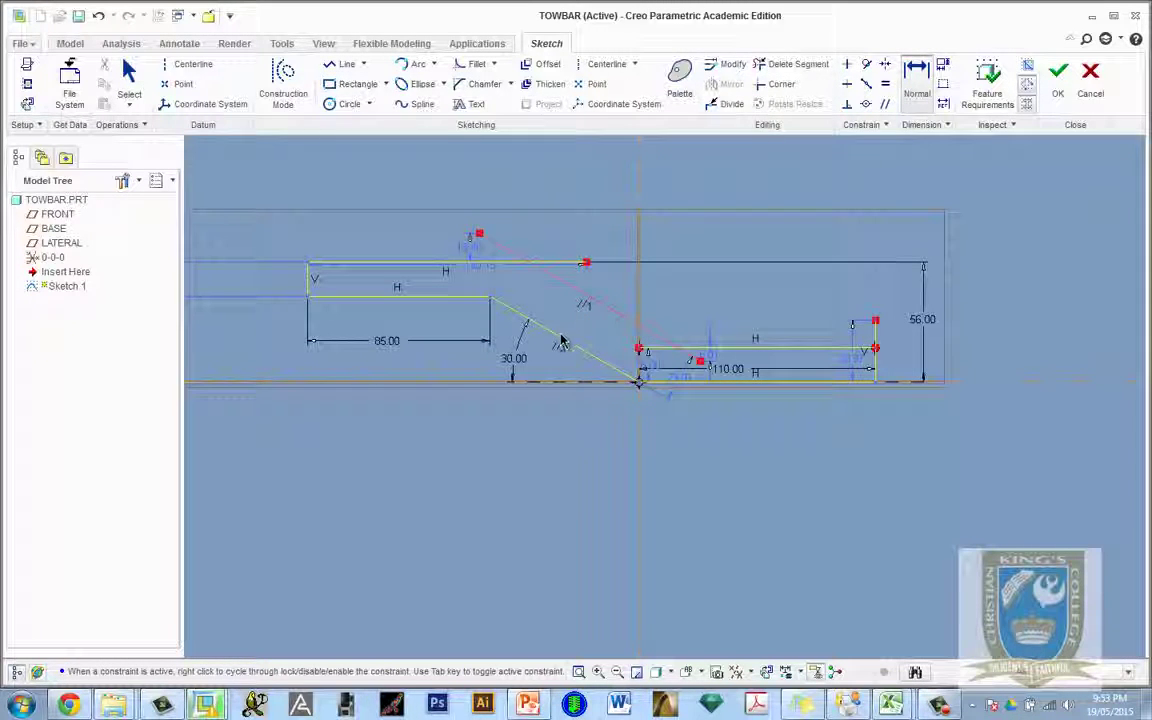
{"action": "left_click", "coordinate": [506, 304]}
{"action": "middle_click", "coordinate": [570, 318]}
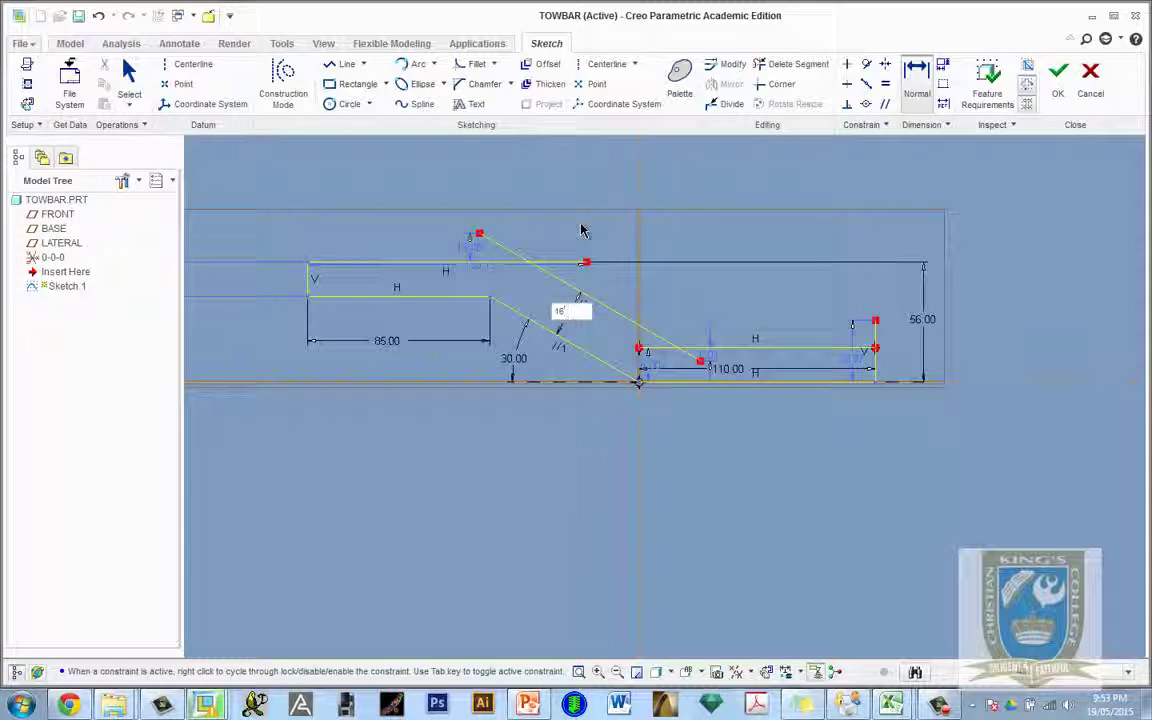
{"action": "key", "text": "Return"}
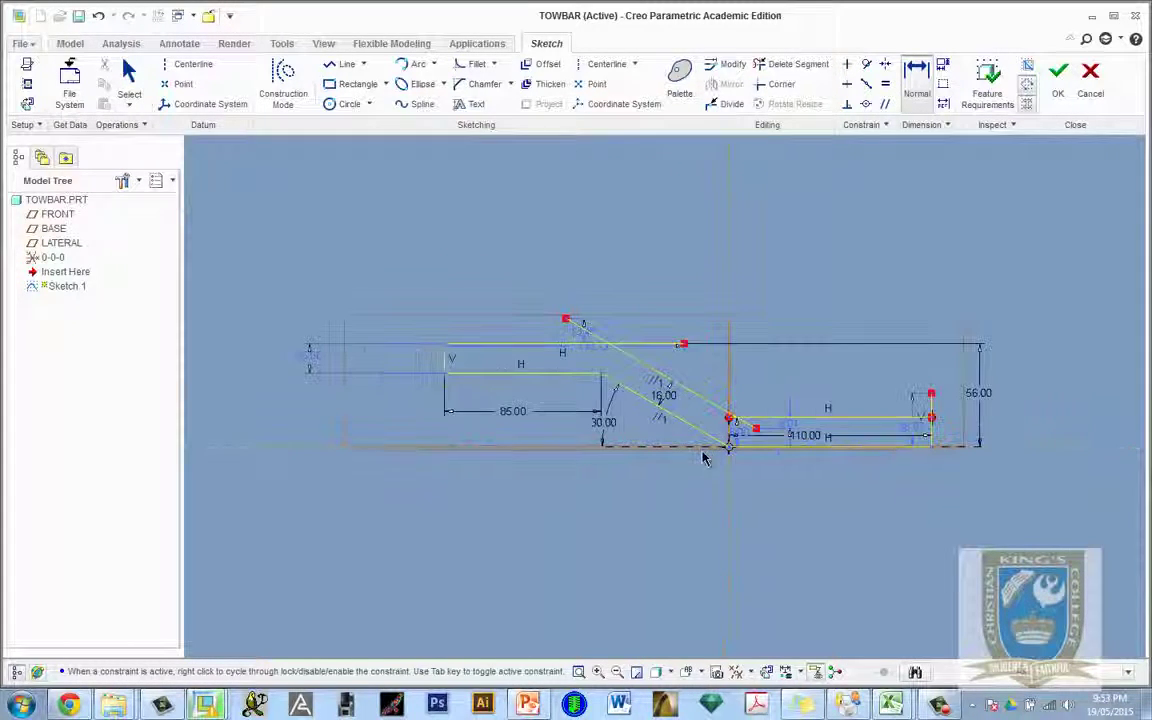
Step: Trim the overhanging ends of the upper slope, both upper horizontals and the short vertical line to close the tongue profile
{"action": "scroll", "coordinate": [705, 455], "scroll_direction": "down", "scroll_amount": 4}
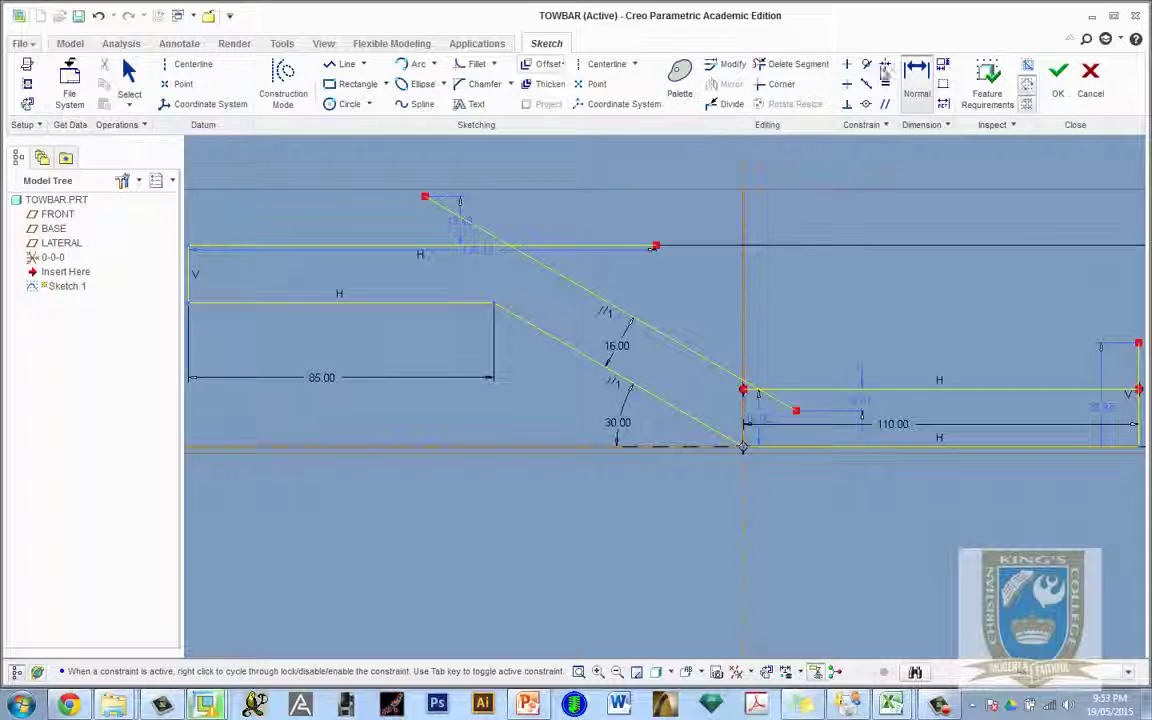
{"action": "left_click", "coordinate": [798, 64]}
{"action": "mouse_move", "coordinate": [424, 196]}
{"action": "left_mouse_down"}
{"action": "mouse_move", "coordinate": [586, 261]}
{"action": "mouse_move", "coordinate": [838, 296]}
{"action": "left_mouse_up"}
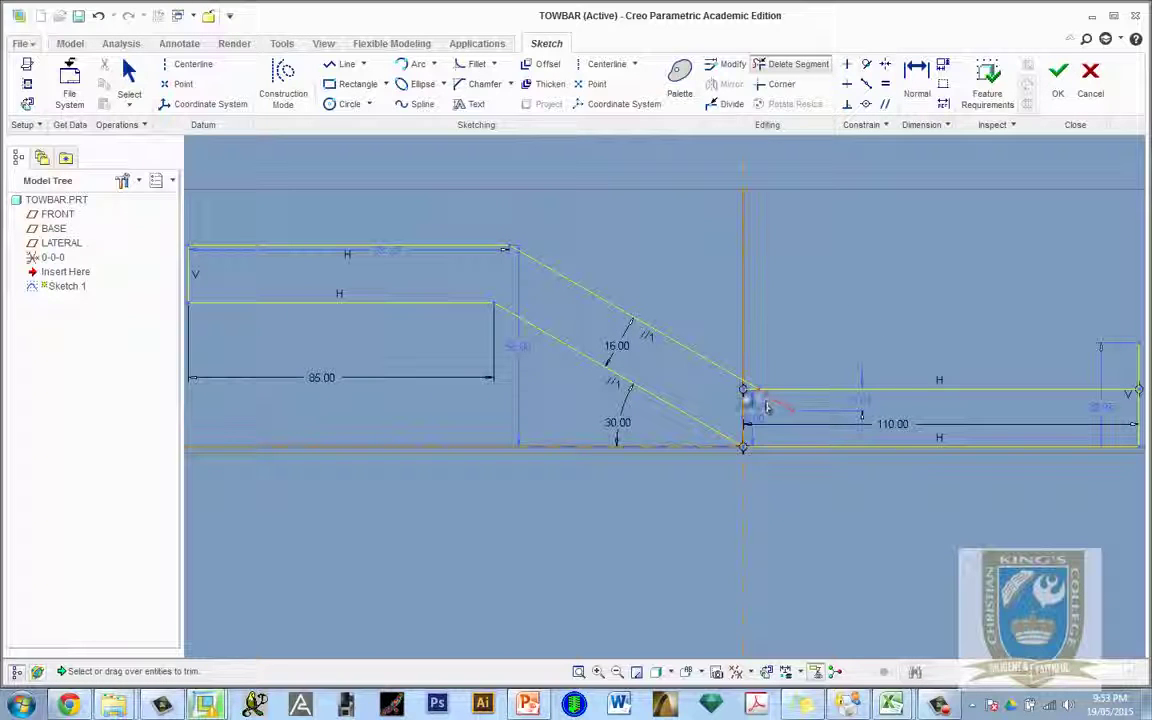
{"action": "scroll", "coordinate": [615, 405], "scroll_direction": "down", "scroll_amount": 3}
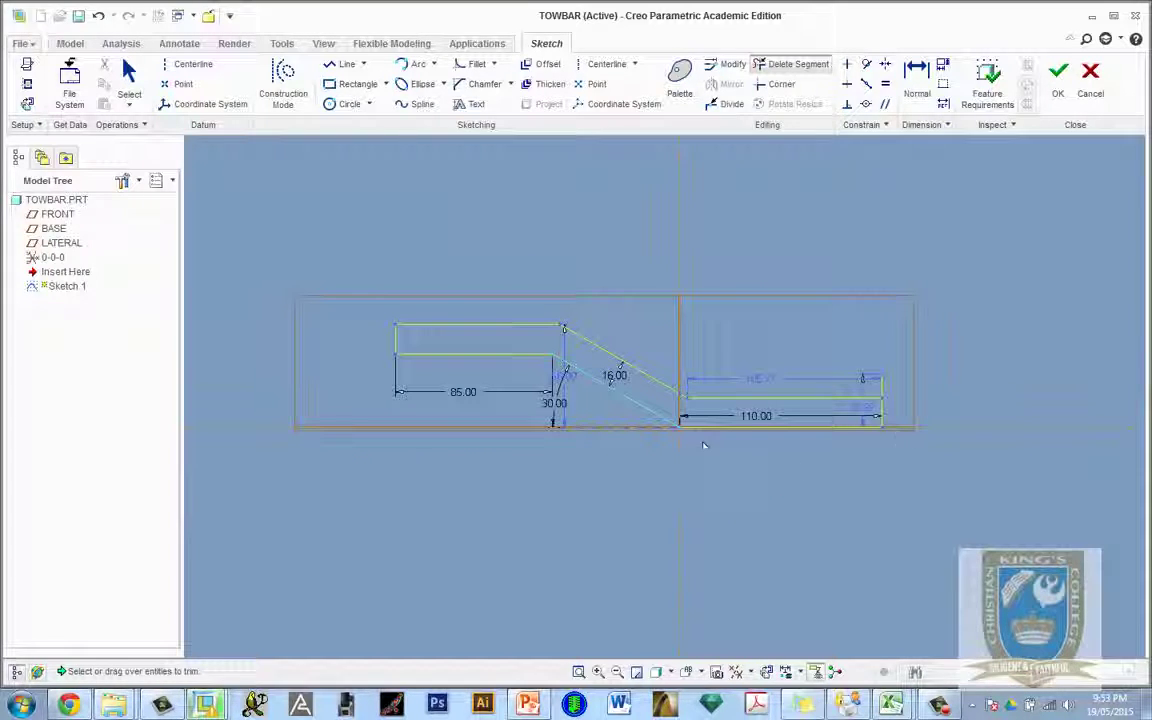
{"action": "left_click", "coordinate": [874, 390]}
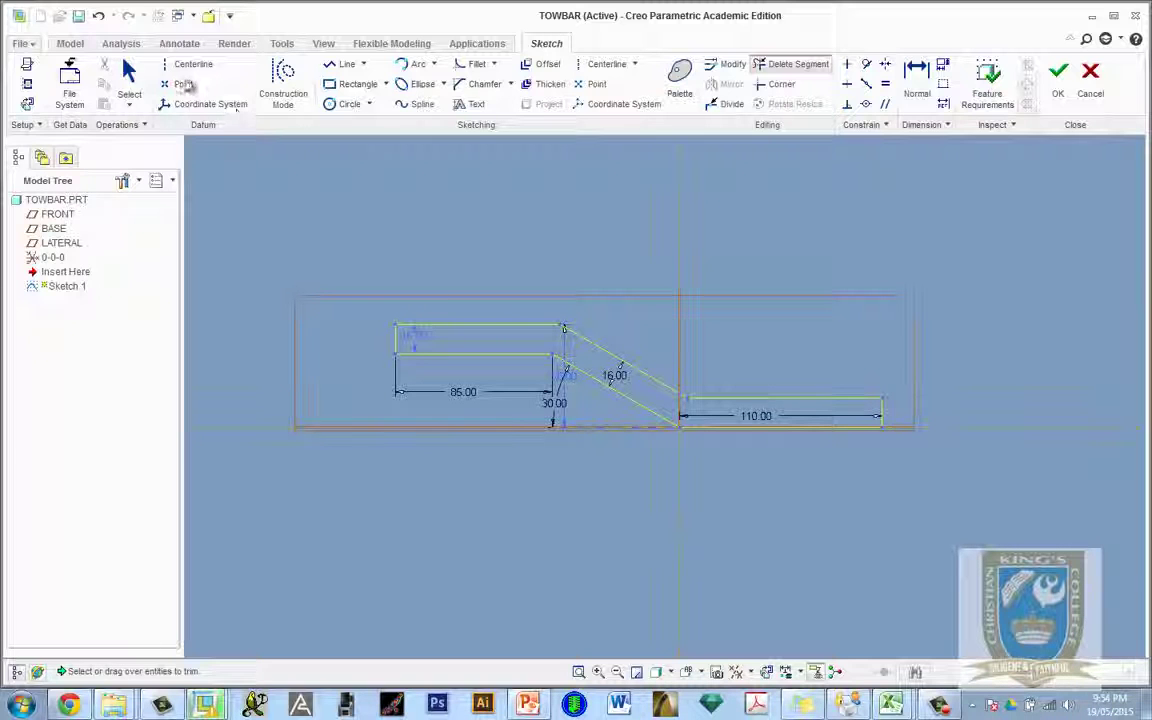
Step: Finish the profile sketch, refit the part in view, turn on the spin center and orbit to an angled 3D view
{"action": "left_click", "coordinate": [125, 72]}
{"action": "scroll", "coordinate": [620, 402], "scroll_direction": "up", "scroll_amount": 2}
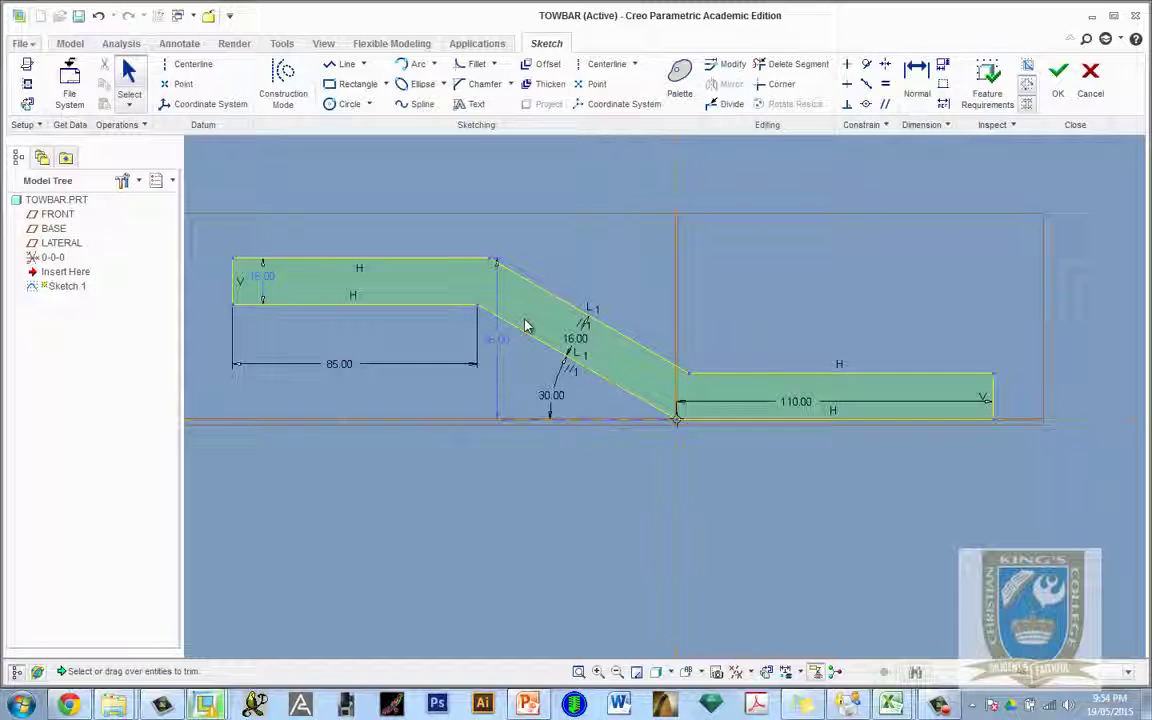
{"action": "left_click", "coordinate": [1058, 74]}
{"action": "mouse_move", "coordinate": [709, 427]}
{"action": "middle_mouse_down"}
{"action": "mouse_move", "coordinate": [770, 422]}
{"action": "mouse_move", "coordinate": [648, 296]}
{"action": "middle_mouse_up"}
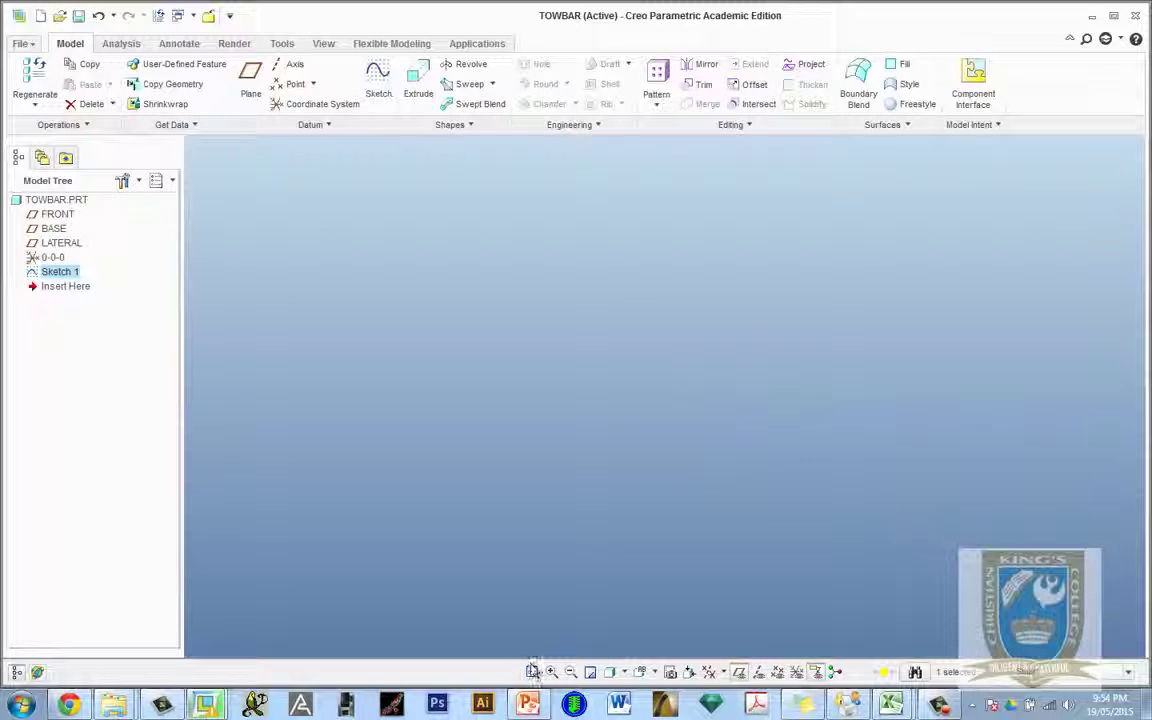
{"action": "left_click", "coordinate": [533, 671]}
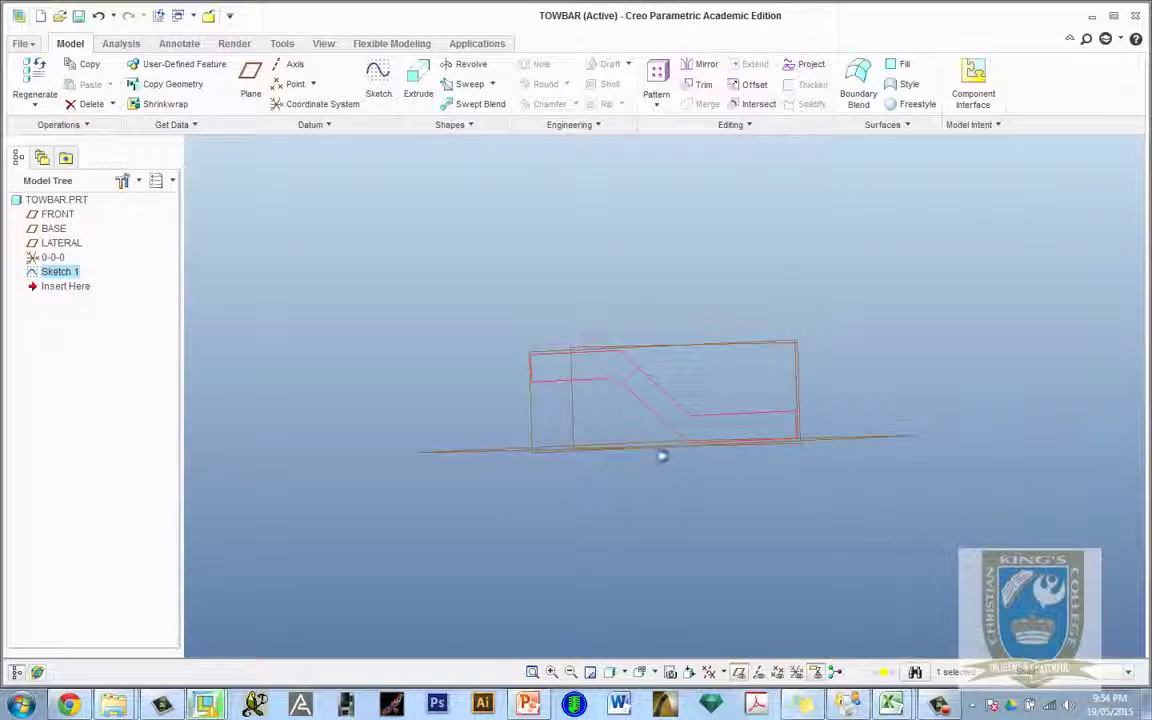
{"action": "left_click", "coordinate": [836, 673]}
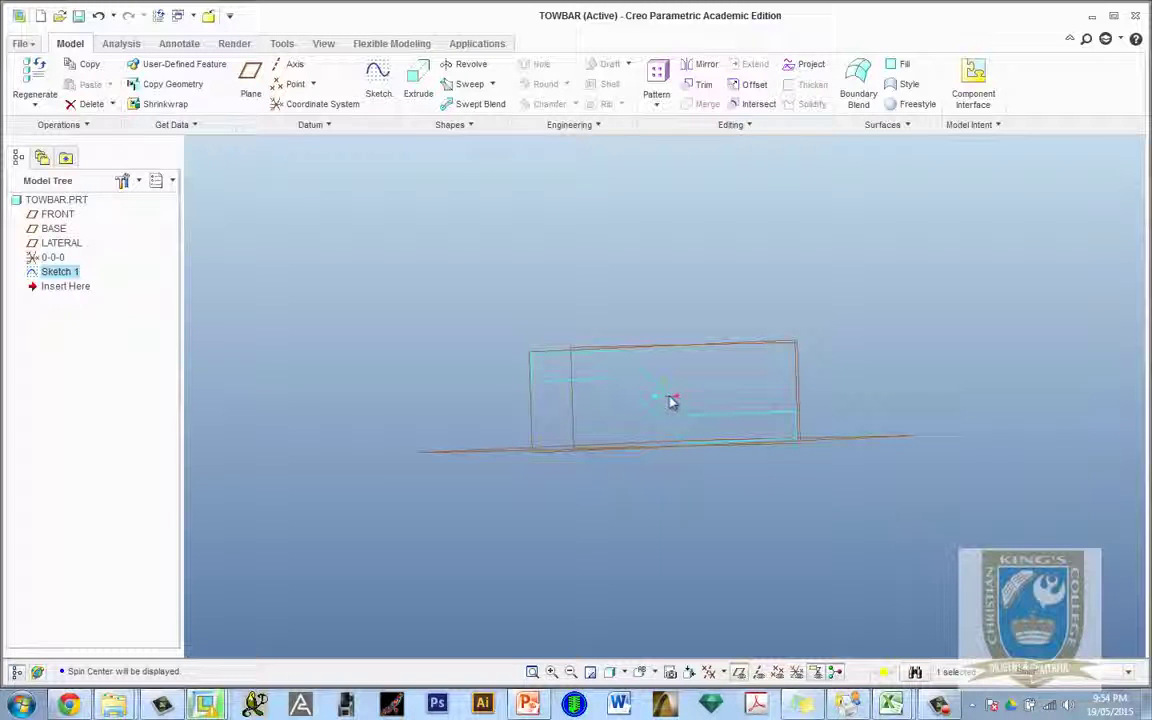
{"action": "middle_click_drag", "start_coordinate": [672, 401], "coordinate": [651, 580]}
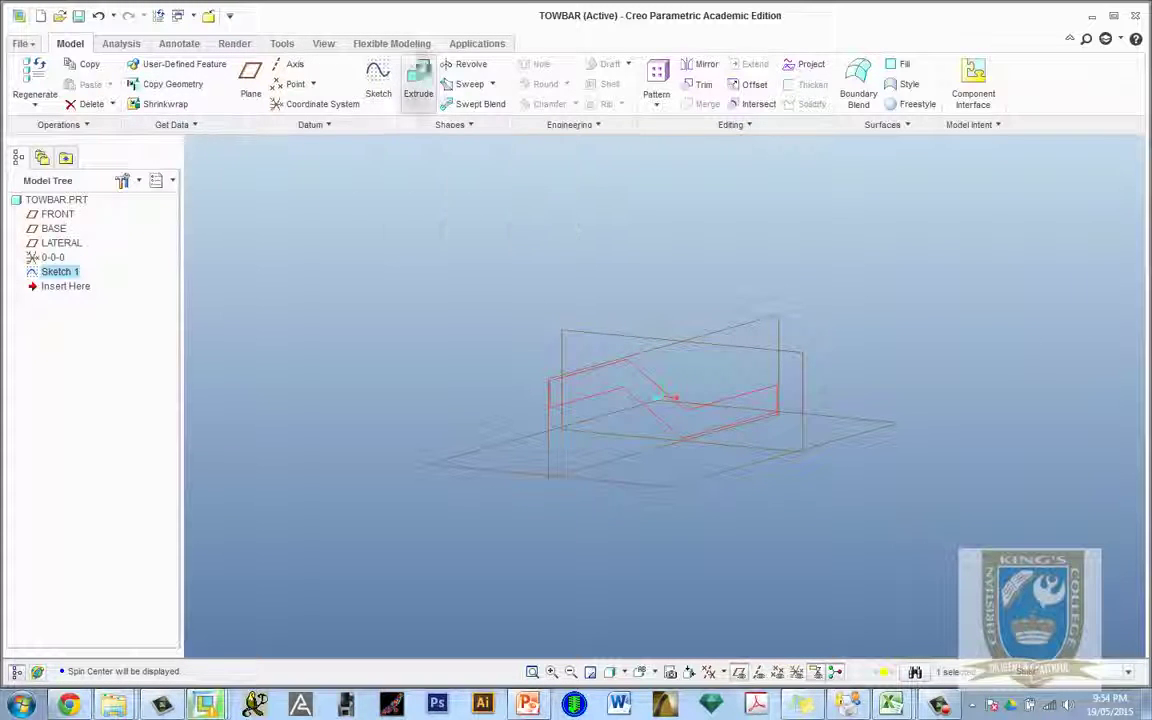
Step: Extrude the profile symmetrically about its sketch plane to a total width of 75 mm, checking the width in the PowerPoint drawing
{"action": "left_click", "coordinate": [418, 85]}
{"action": "left_click", "coordinate": [92, 86]}
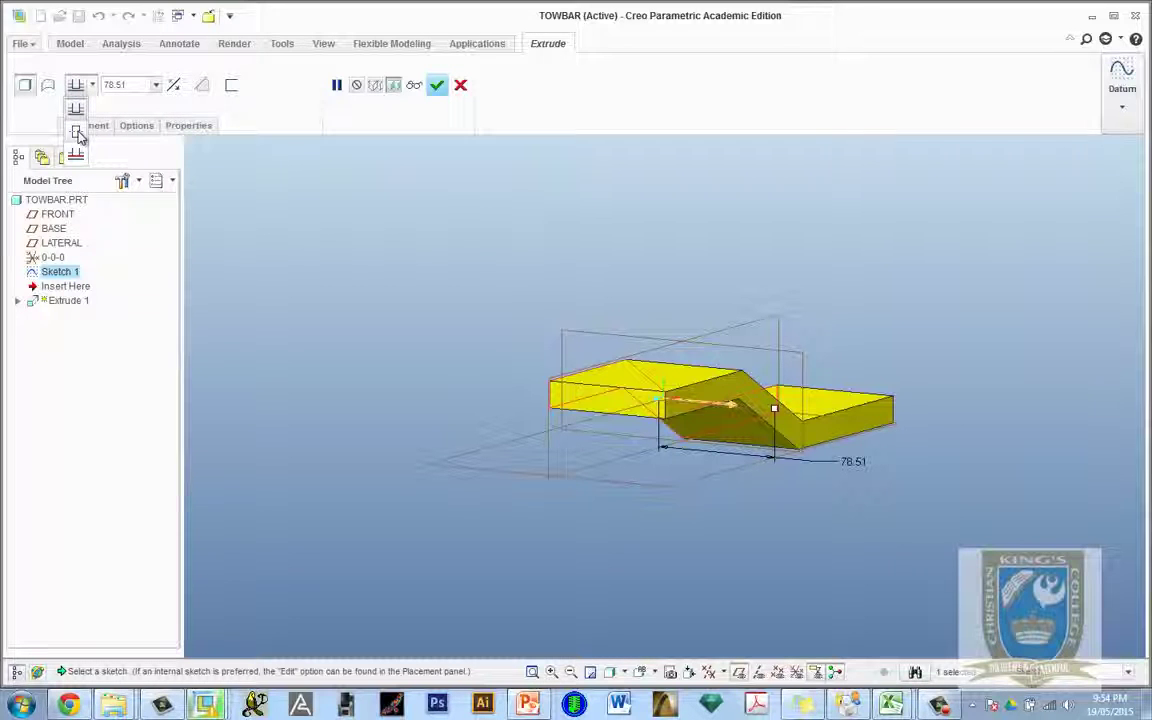
{"action": "left_click", "coordinate": [79, 136]}
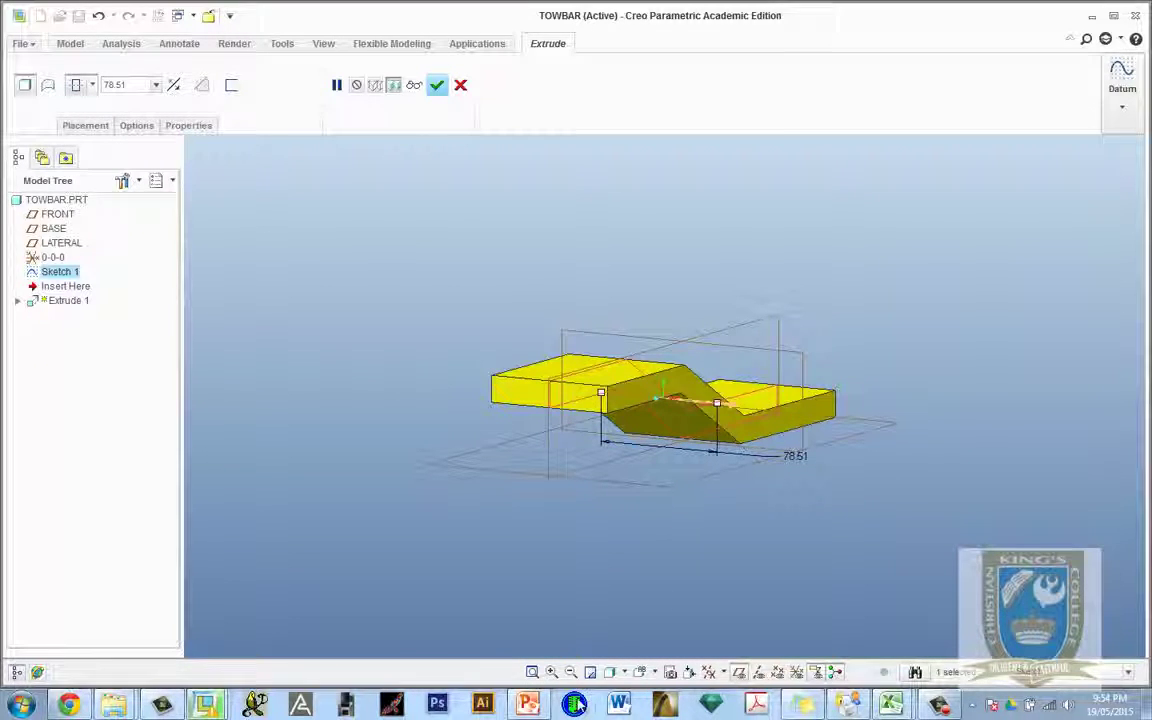
{"action": "left_click", "coordinate": [528, 705]}
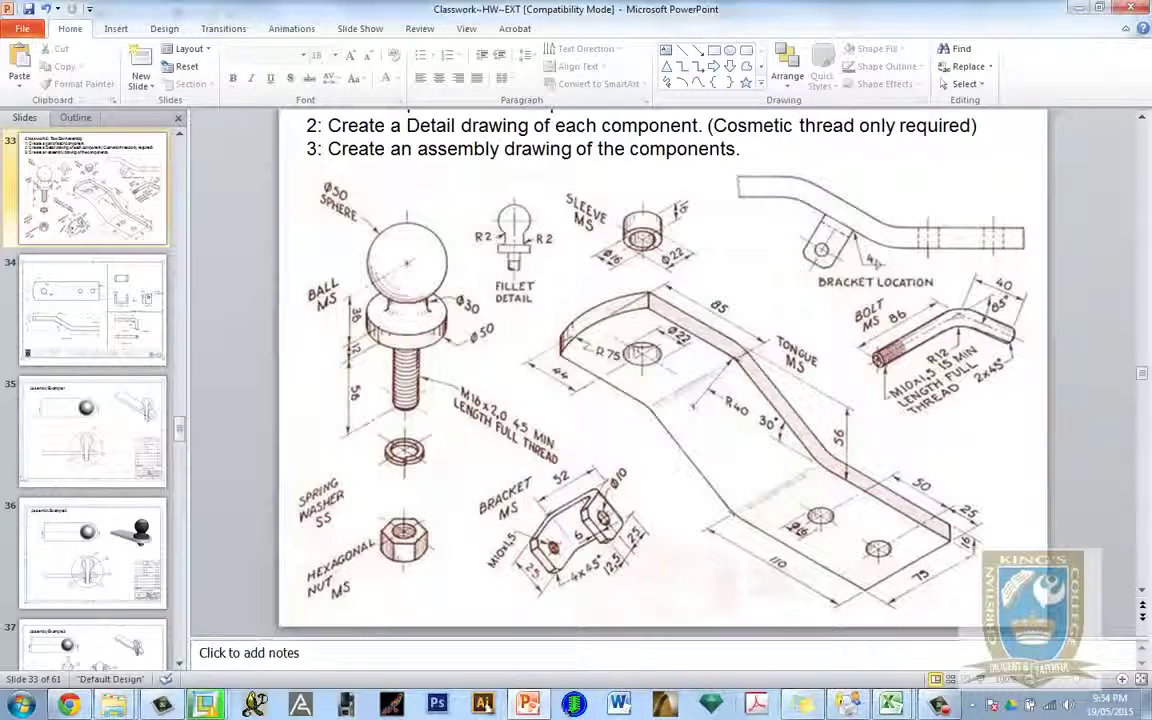
{"action": "key", "text": "alt+Tab"}
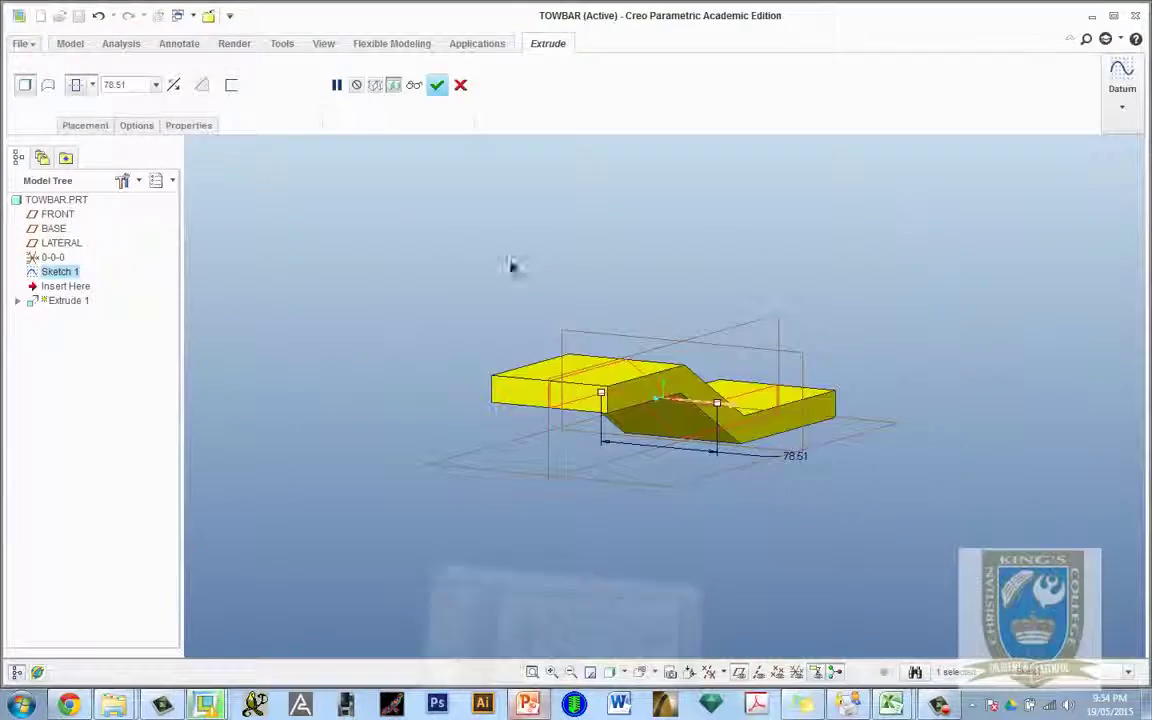
{"action": "double_click", "coordinate": [115, 85]}
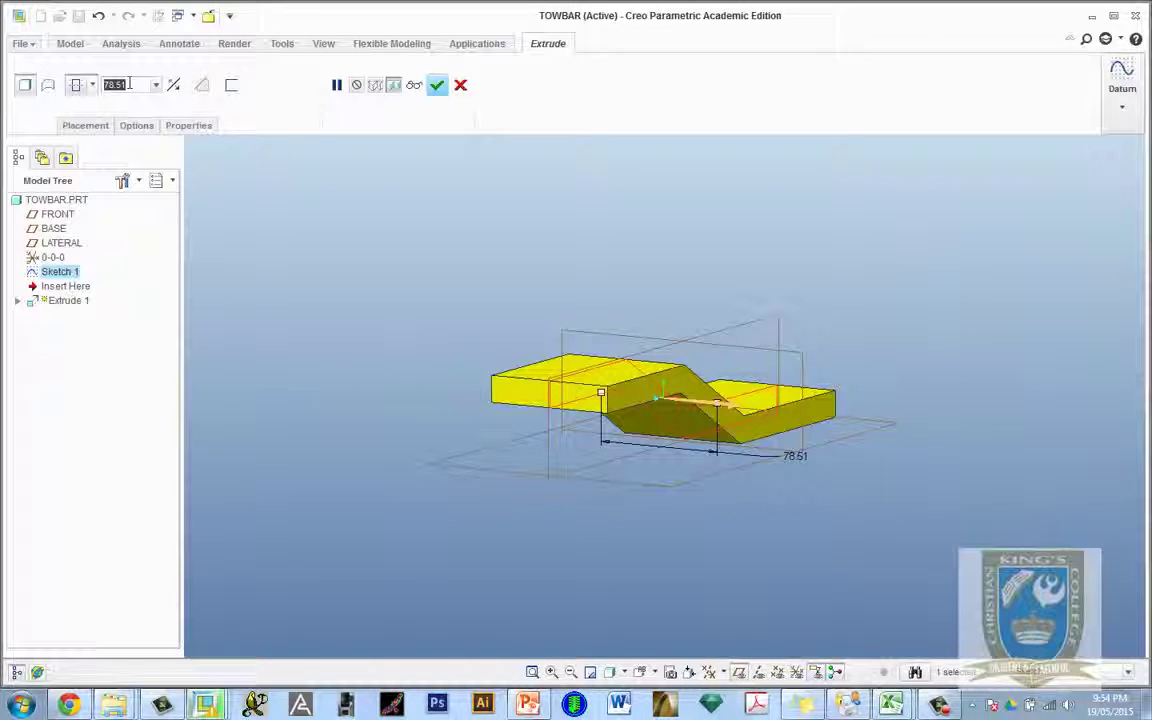
{"action": "type", "text": "75"}
{"action": "key", "text": "Return"}
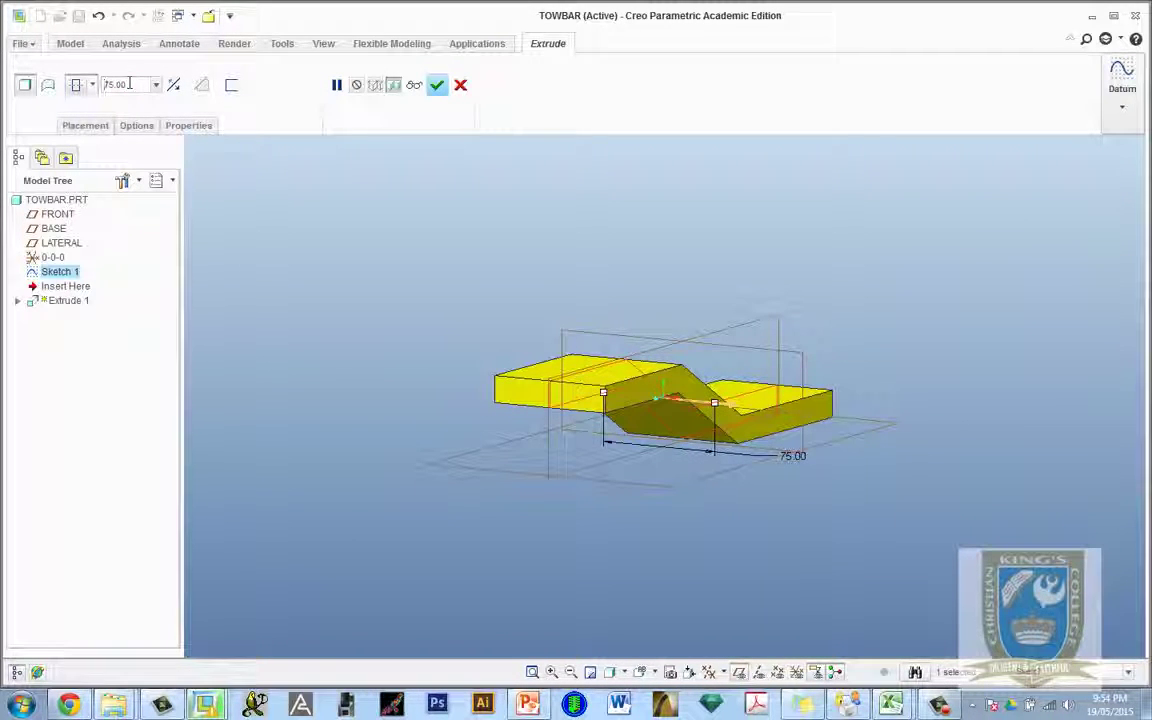
{"action": "left_click", "coordinate": [437, 85]}
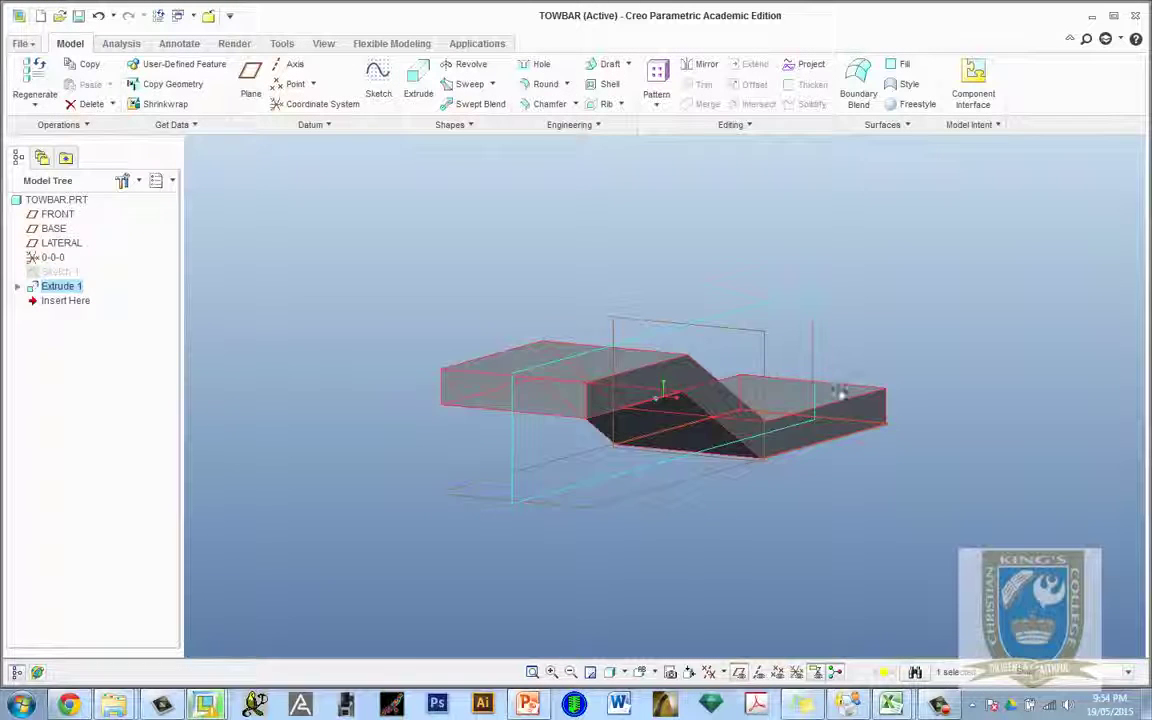
Step: Check the tongue's rounded end in the PowerPoint drawing and return to the Creo model
{"action": "mouse_move", "coordinate": [841, 393]}
{"action": "middle_mouse_down"}
{"action": "mouse_move", "coordinate": [755, 453]}
{"action": "mouse_move", "coordinate": [769, 486]}
{"action": "mouse_move", "coordinate": [769, 437]}
{"action": "mouse_move", "coordinate": [764, 455]}
{"action": "middle_mouse_up"}
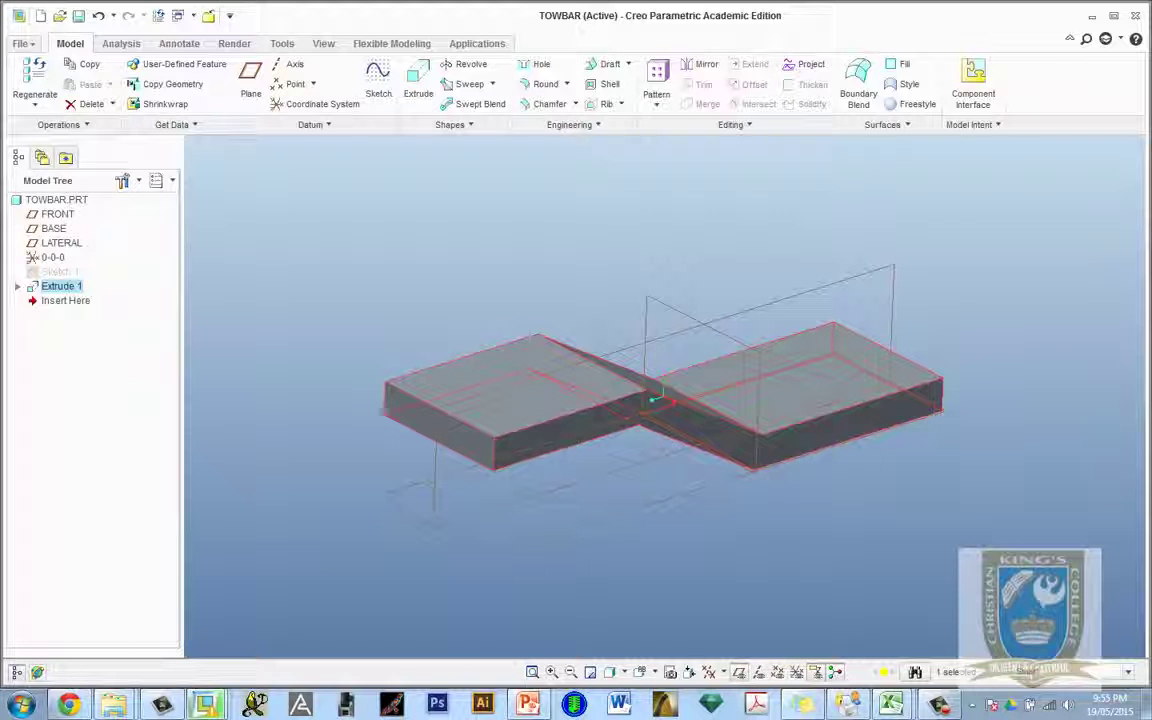
{"action": "left_click", "coordinate": [498, 500]}
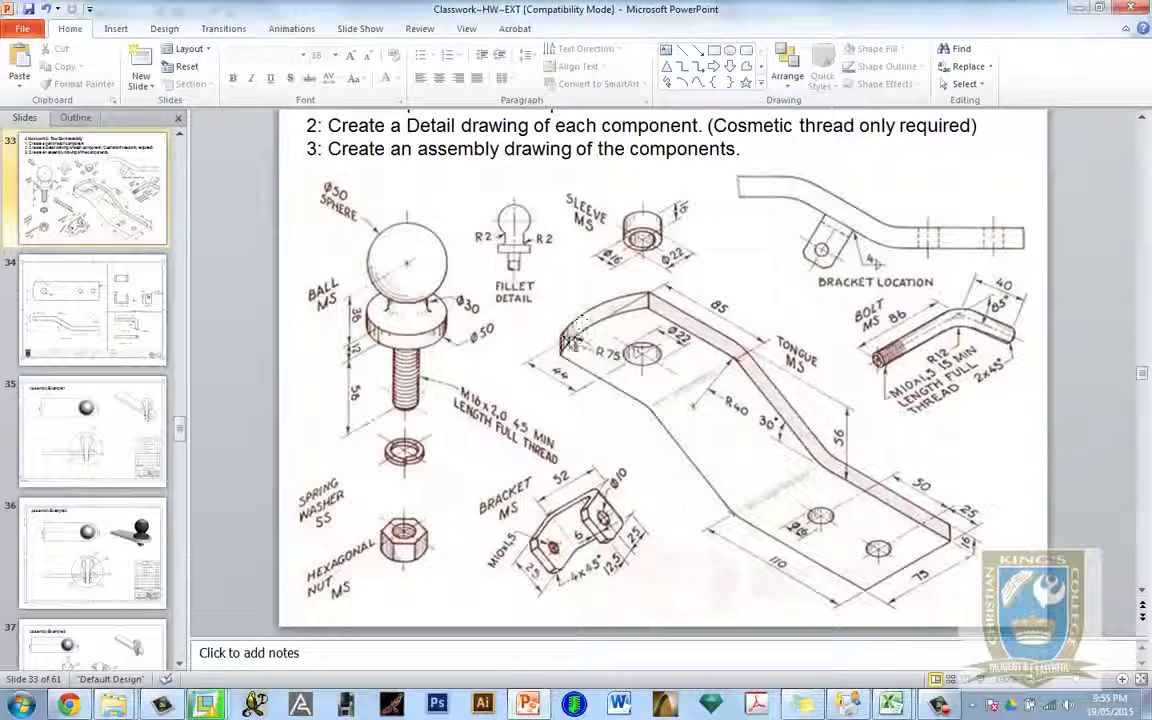
{"action": "left_click", "coordinate": [528, 705]}
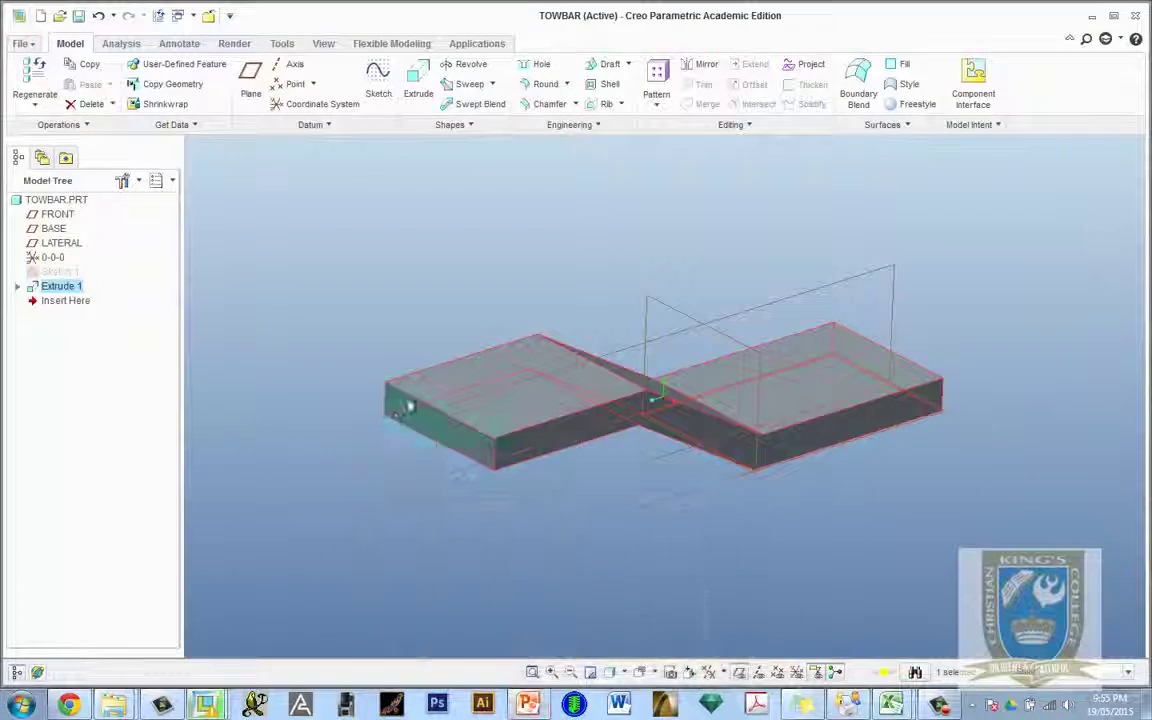
{"action": "left_click", "coordinate": [492, 453]}
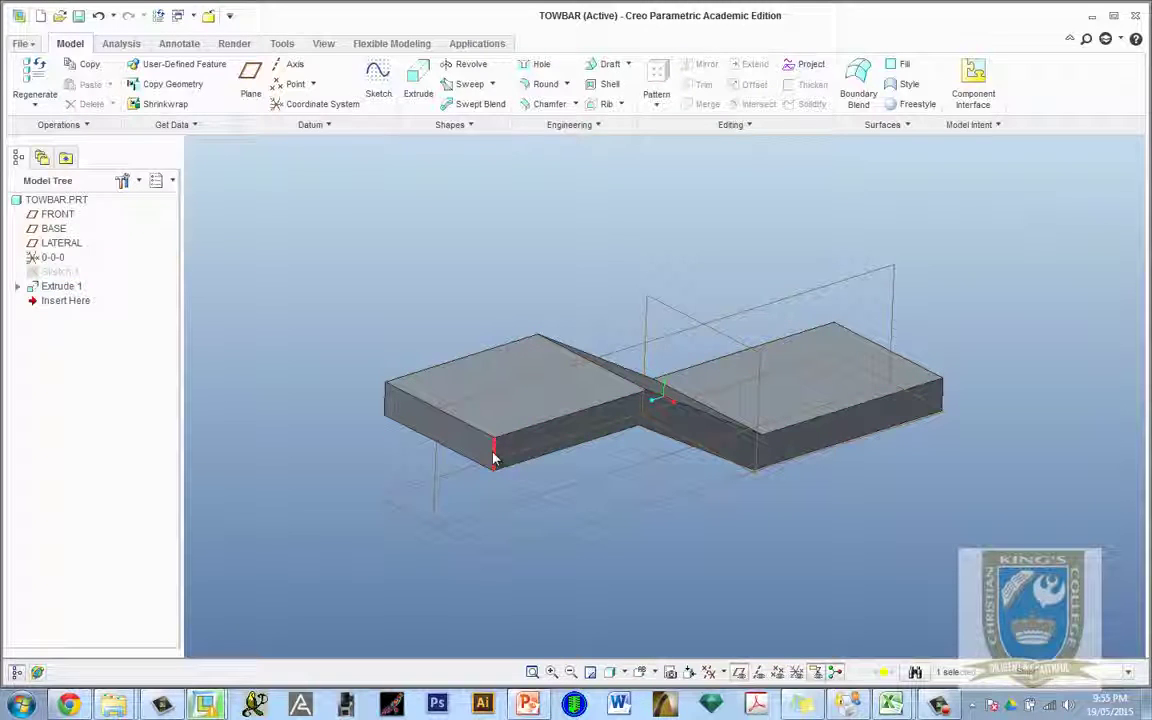
{"action": "left_click", "coordinate": [385, 398], "text": "ctrl"}
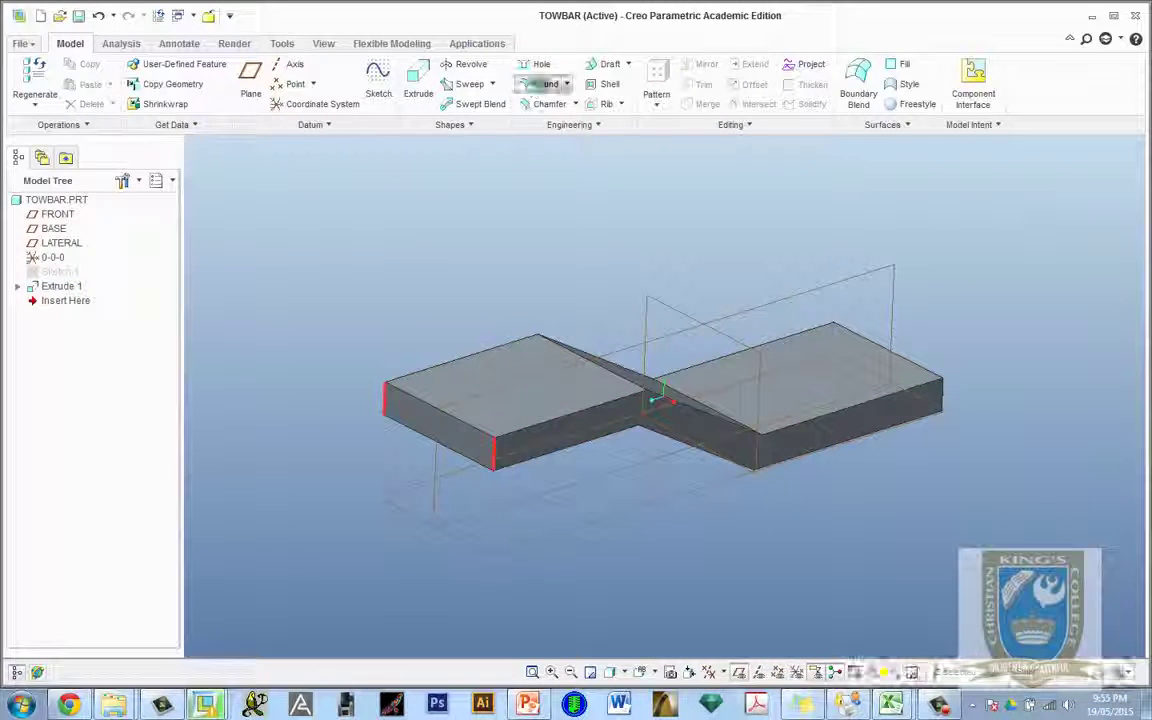
{"action": "left_click", "coordinate": [545, 84]}
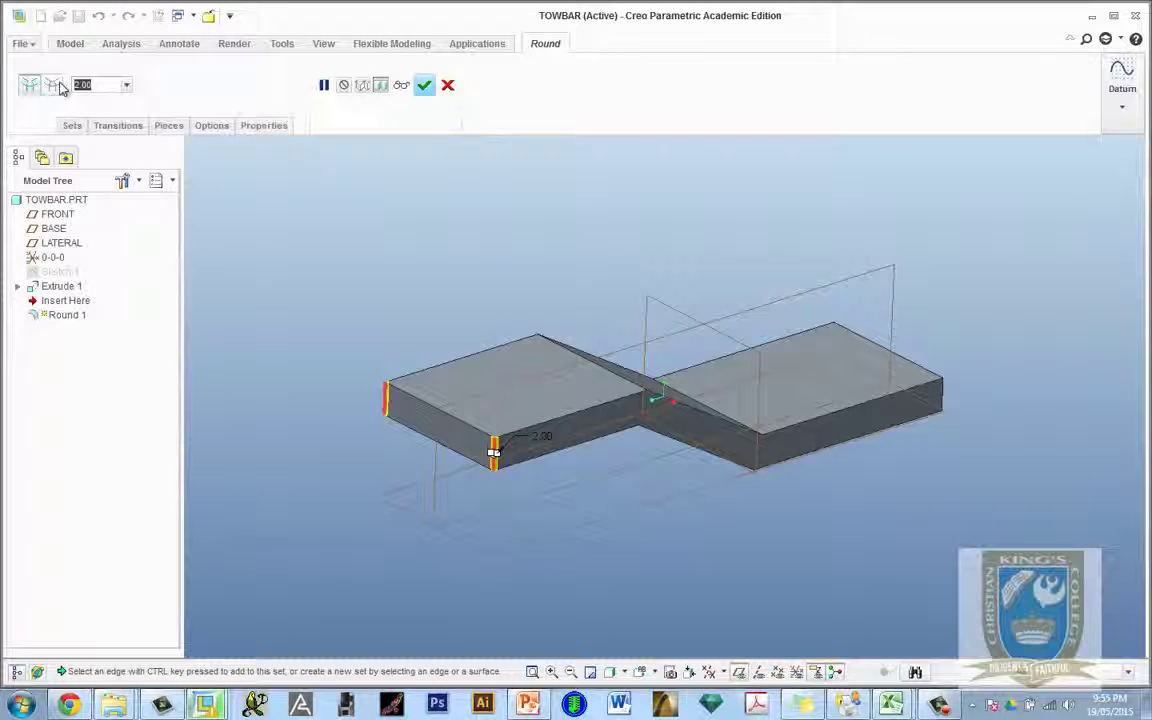
{"action": "type", "text": "7"}
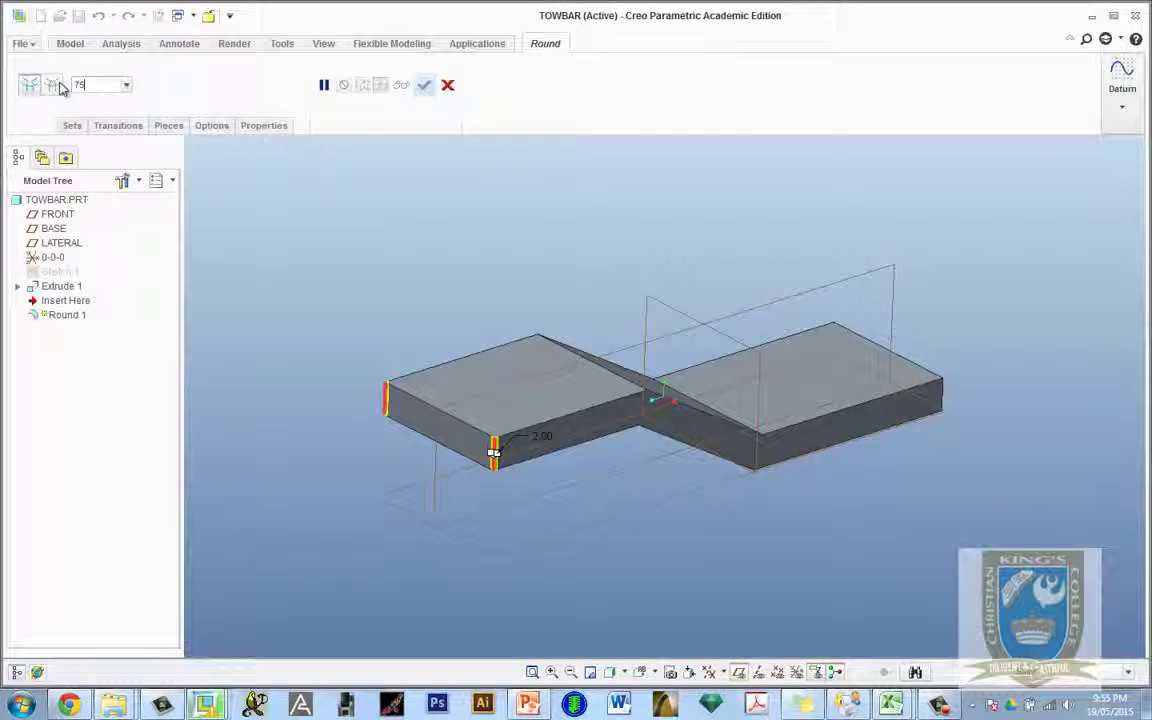
{"action": "type", "text": "5"}
{"action": "key", "text": "Return"}
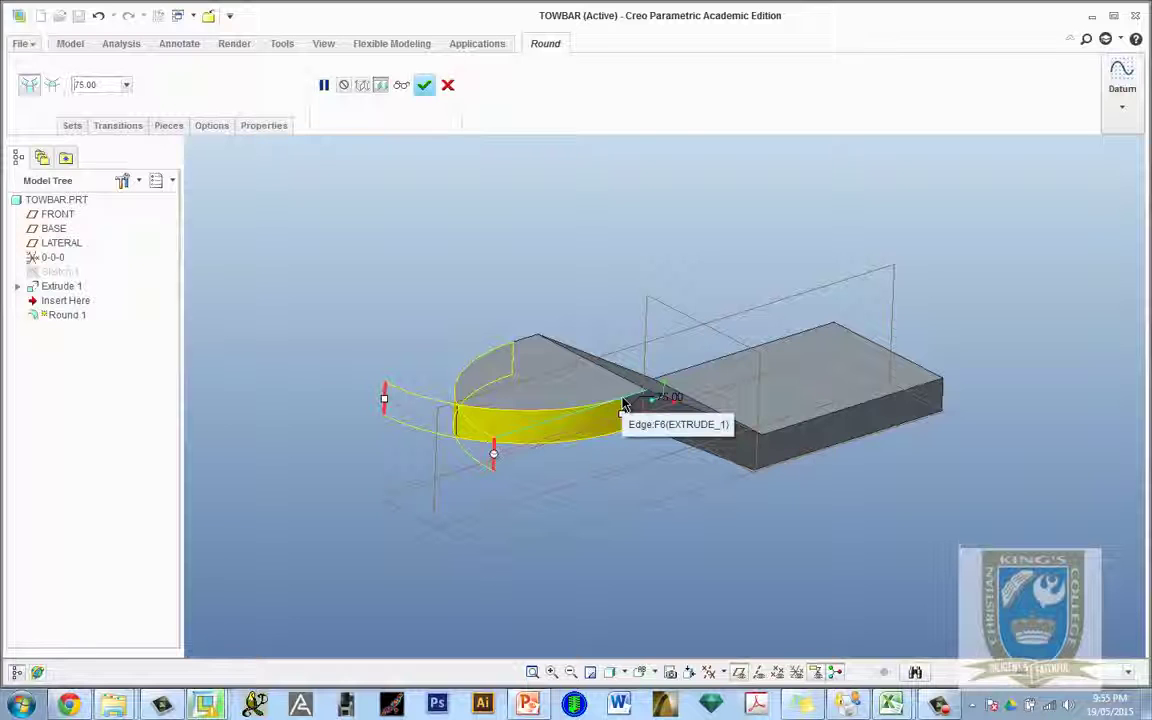
{"action": "left_click", "coordinate": [448, 86]}
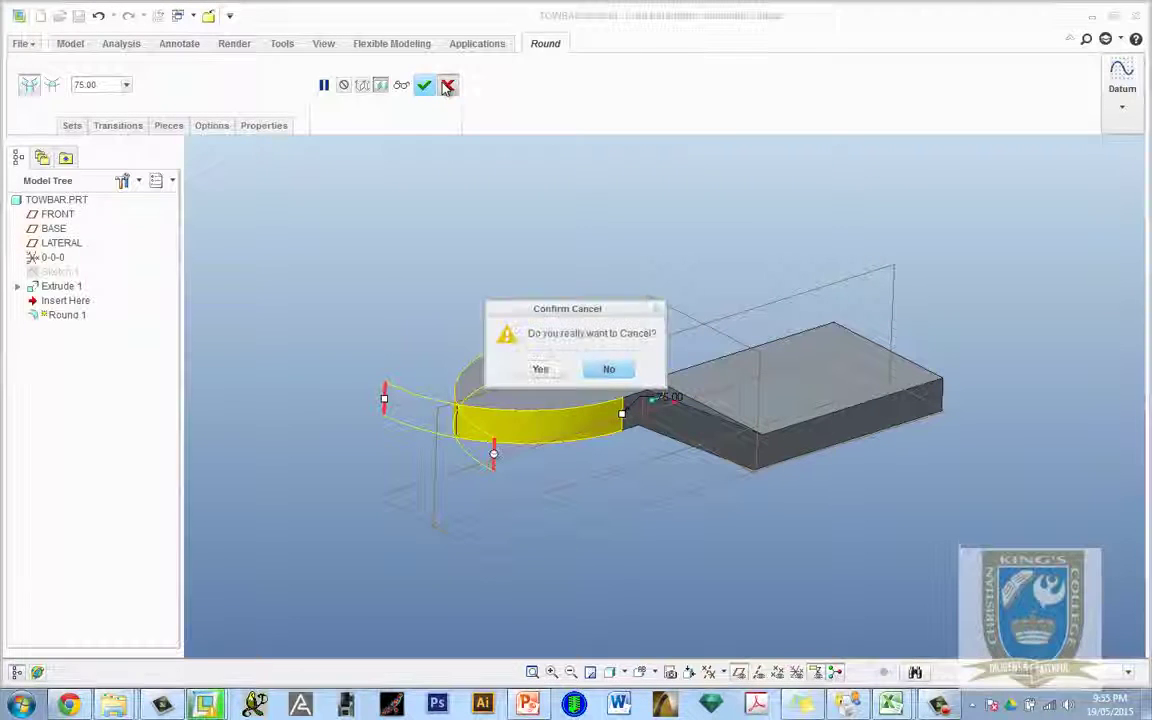
{"action": "left_click", "coordinate": [540, 368]}
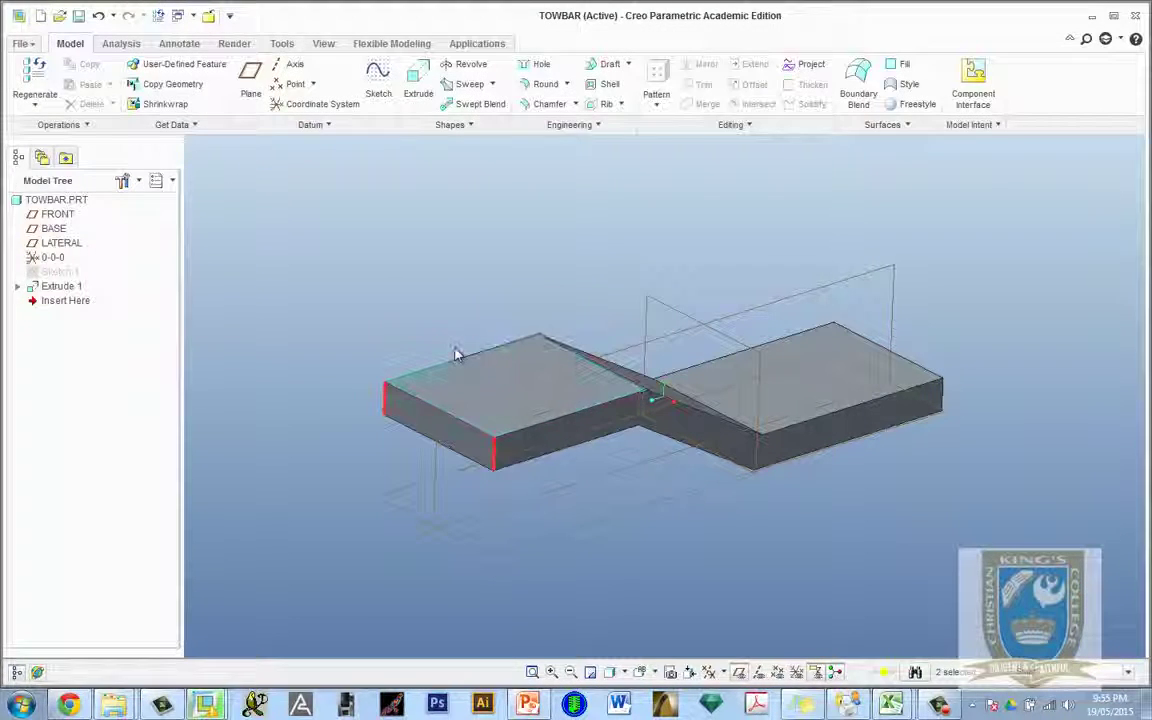
Step: Check the tongue's end radius in the PowerPoint drawing, return to Creo and start a sketch on the raised flat's top face
{"action": "left_click", "coordinate": [528, 705]}
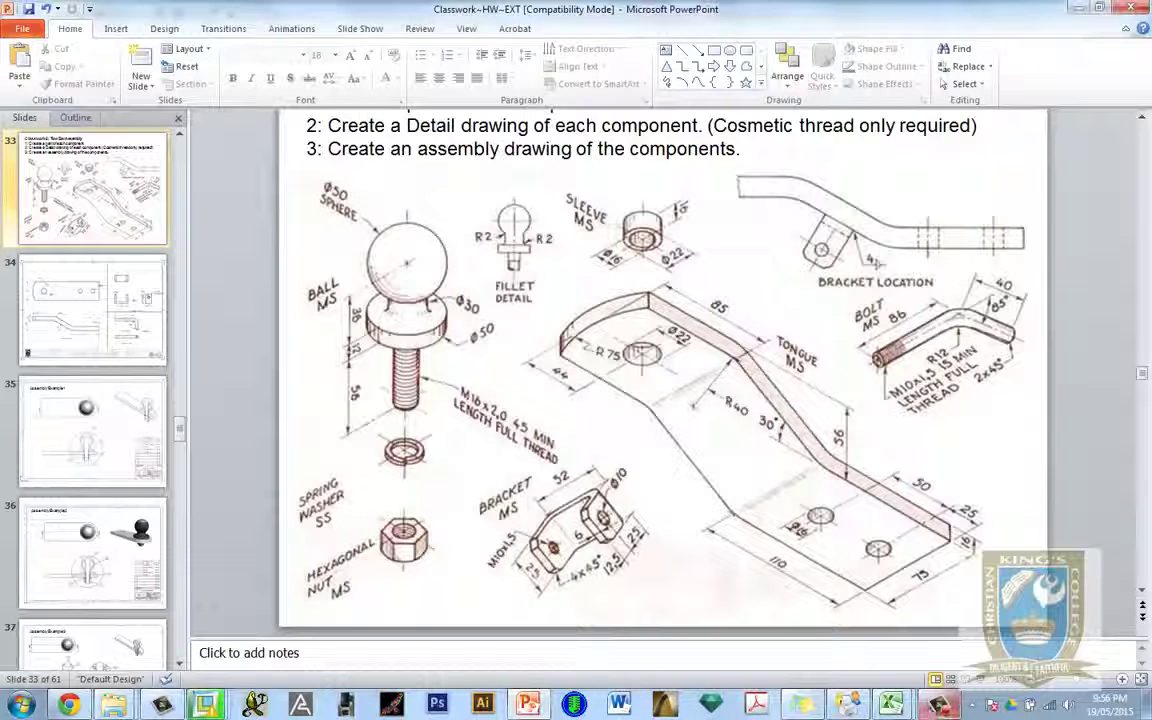
{"action": "left_click", "coordinate": [205, 705]}
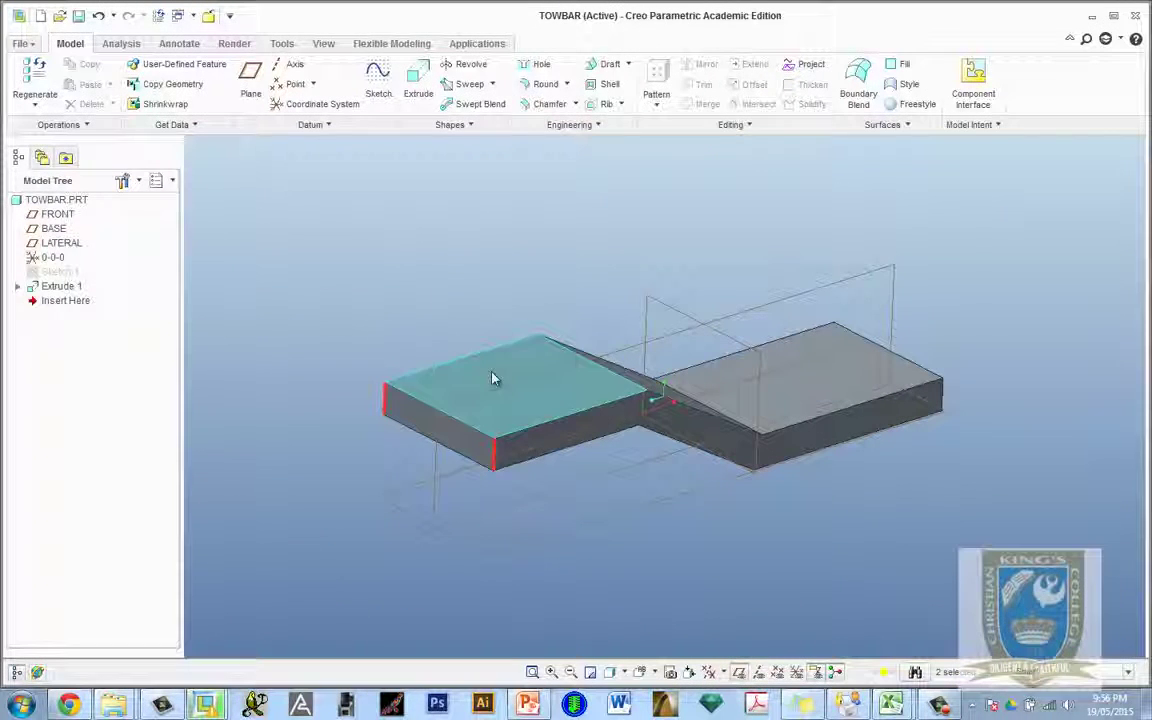
{"action": "left_click", "coordinate": [494, 378]}
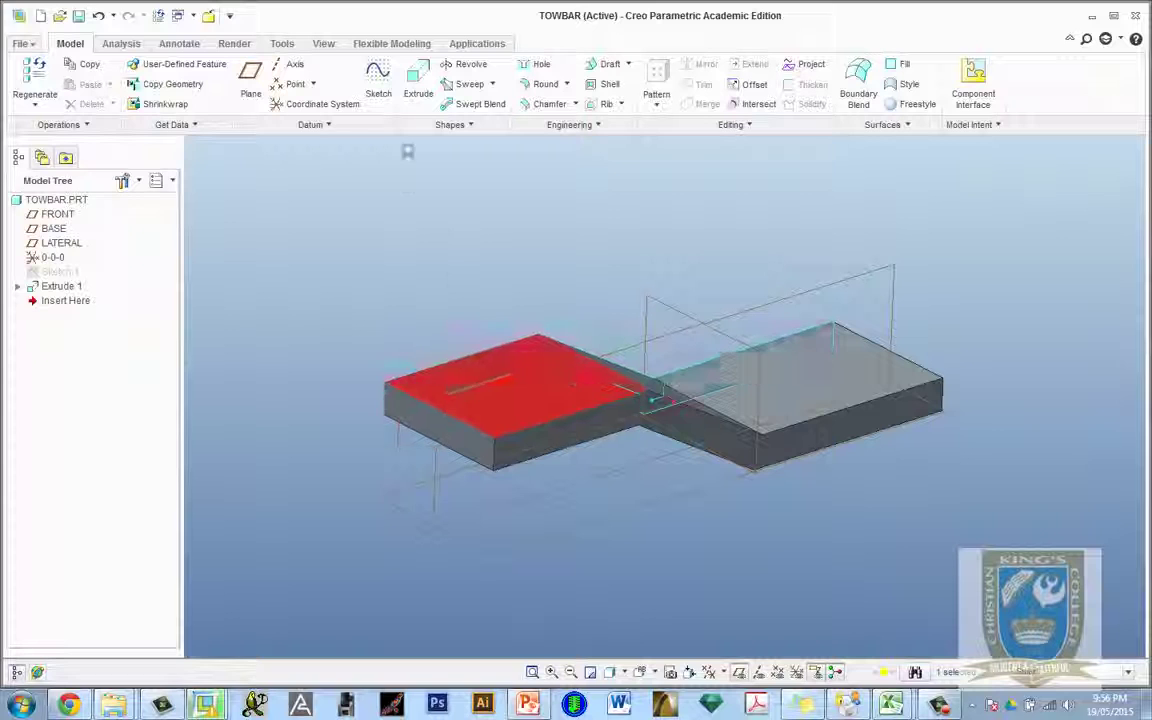
{"action": "left_click", "coordinate": [378, 74]}
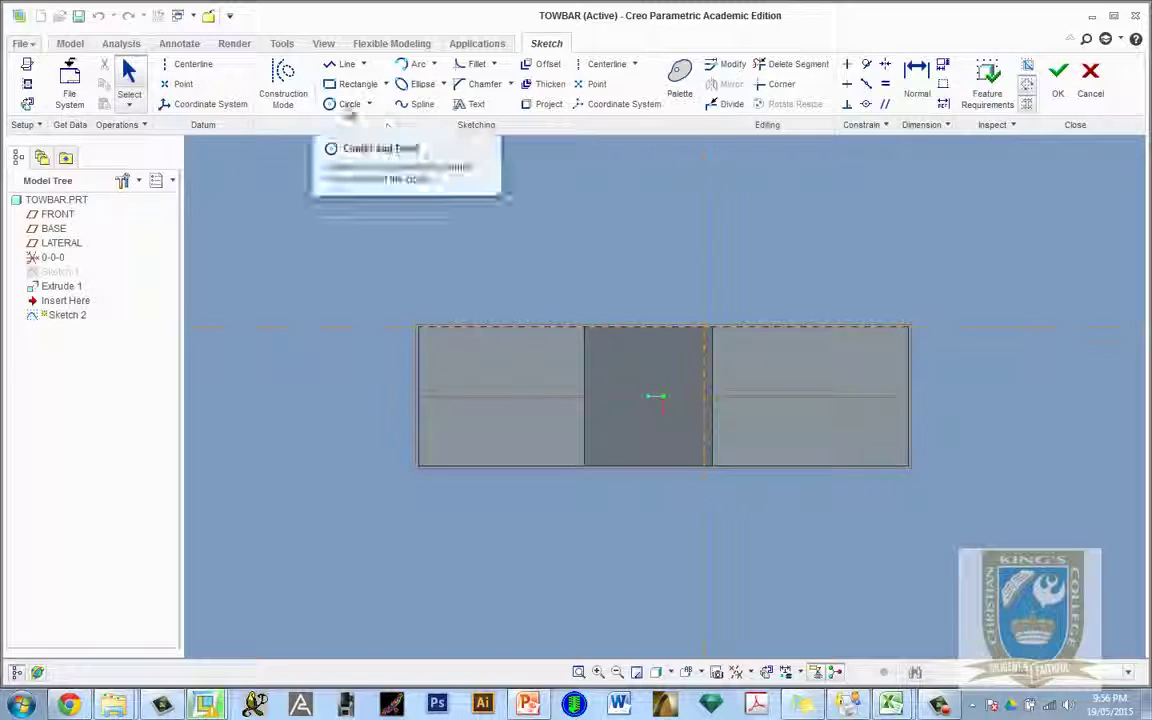
Step: Sketch a large circle centred near the tongue's lengthwise centreline and set its diameter to 150 mm
{"action": "left_click", "coordinate": [347, 104]}
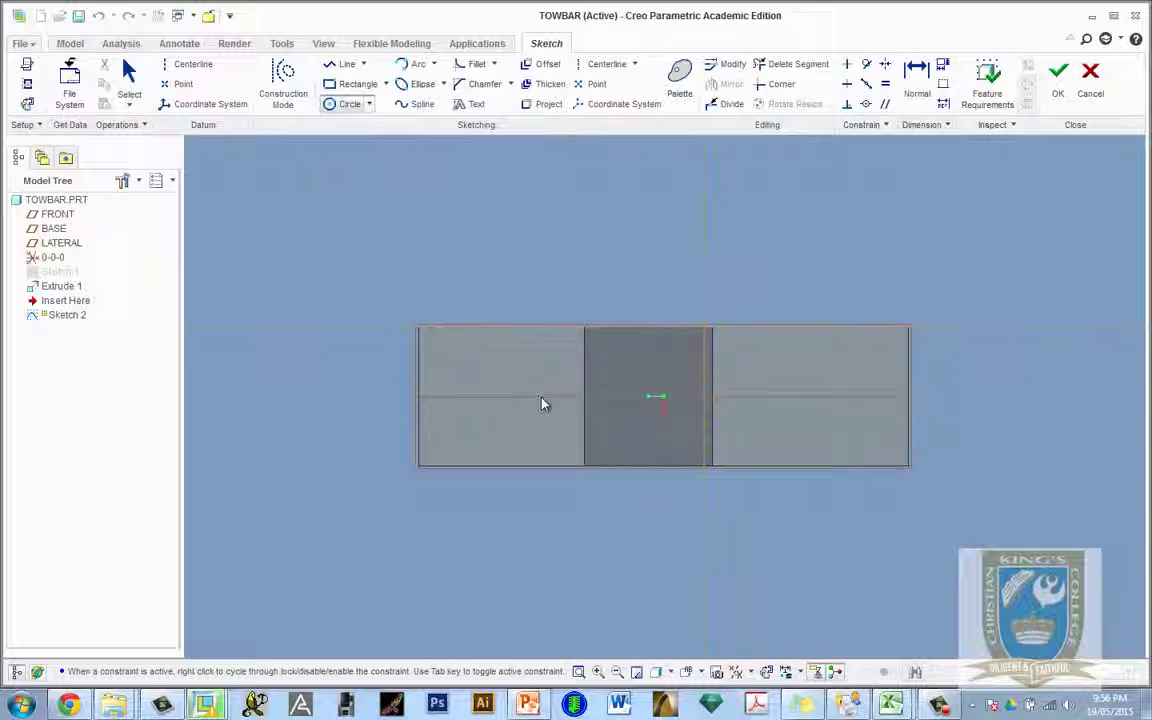
{"action": "left_click", "coordinate": [621, 399]}
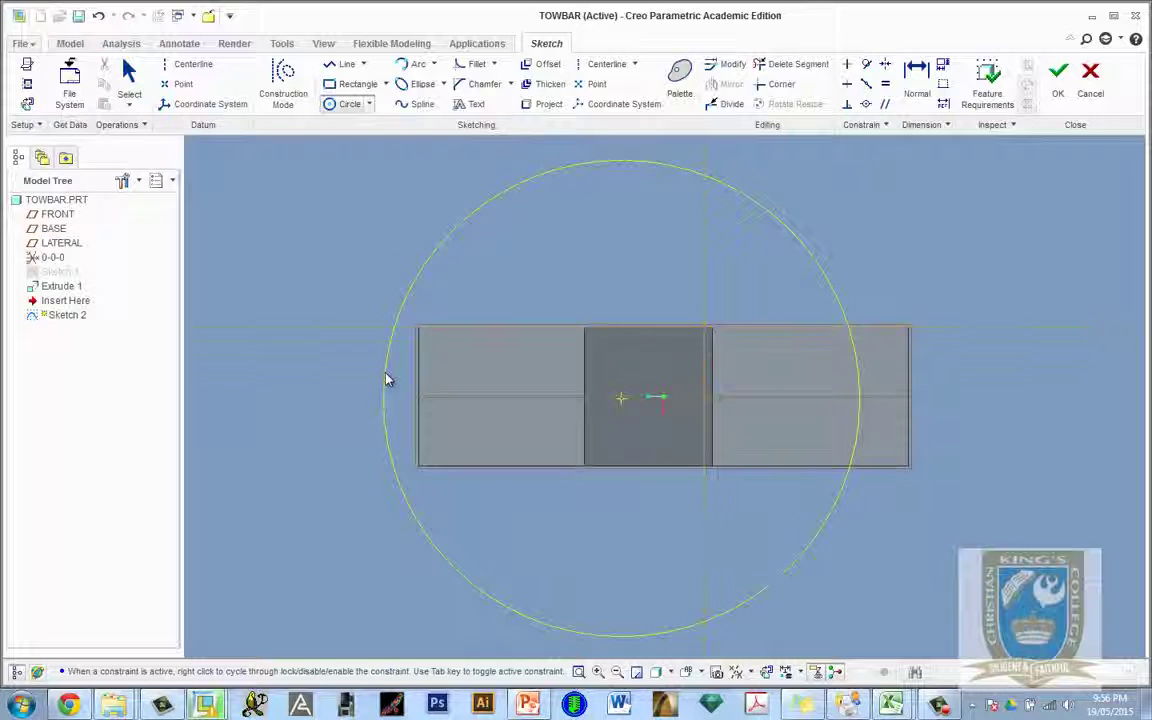
{"action": "left_click", "coordinate": [390, 380]}
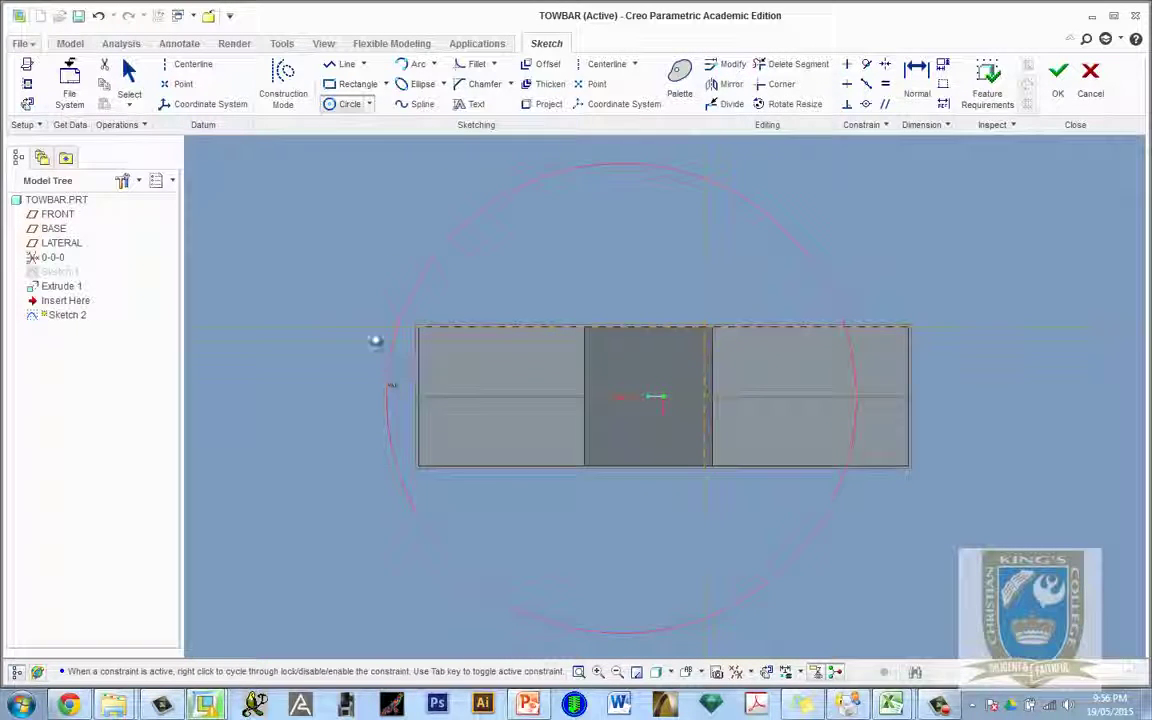
{"action": "left_click", "coordinate": [128, 75]}
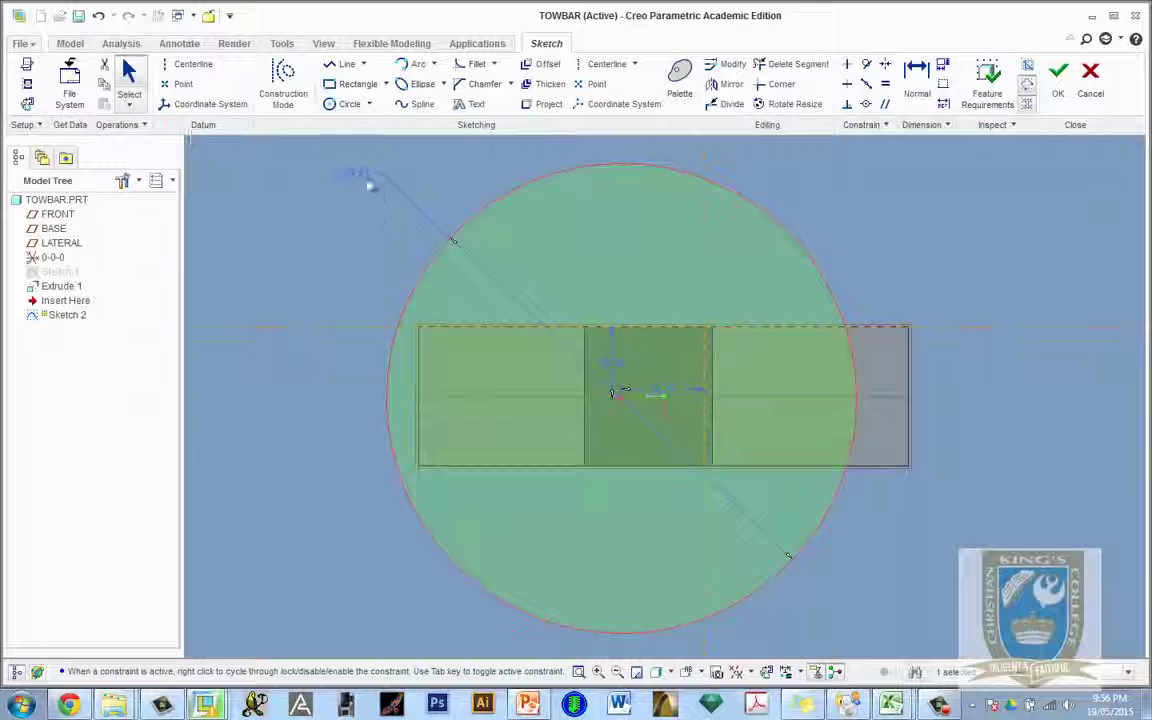
{"action": "double_click", "coordinate": [368, 178]}
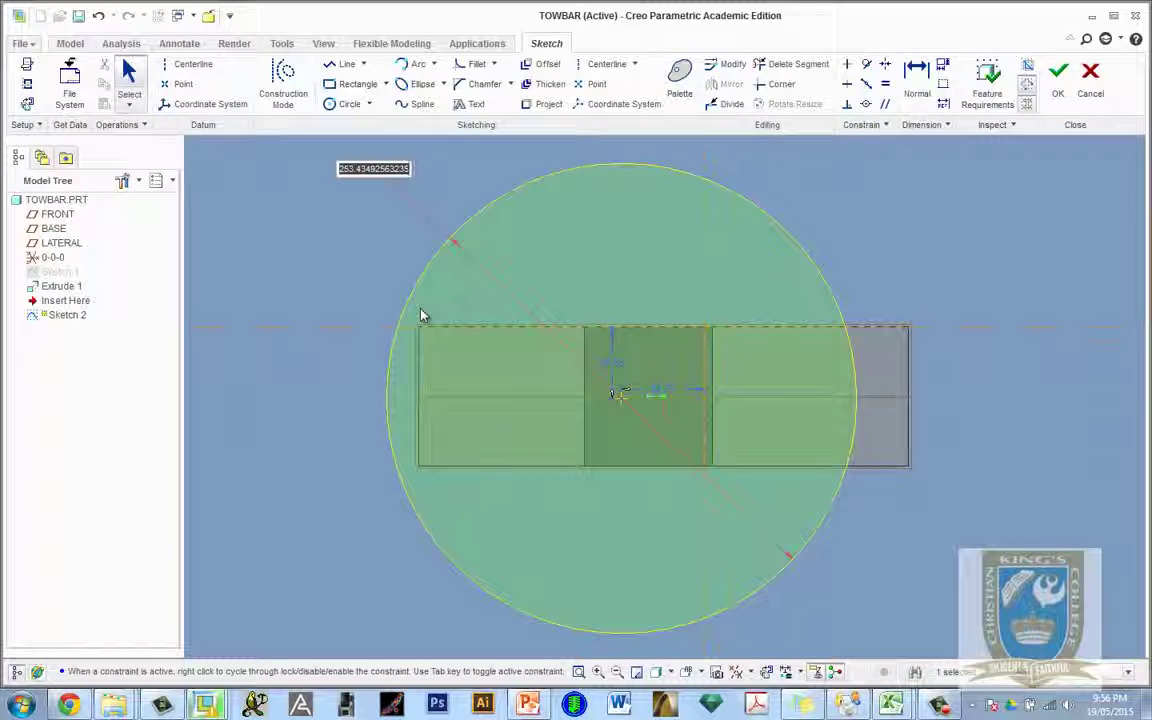
{"action": "type", "text": "15"}
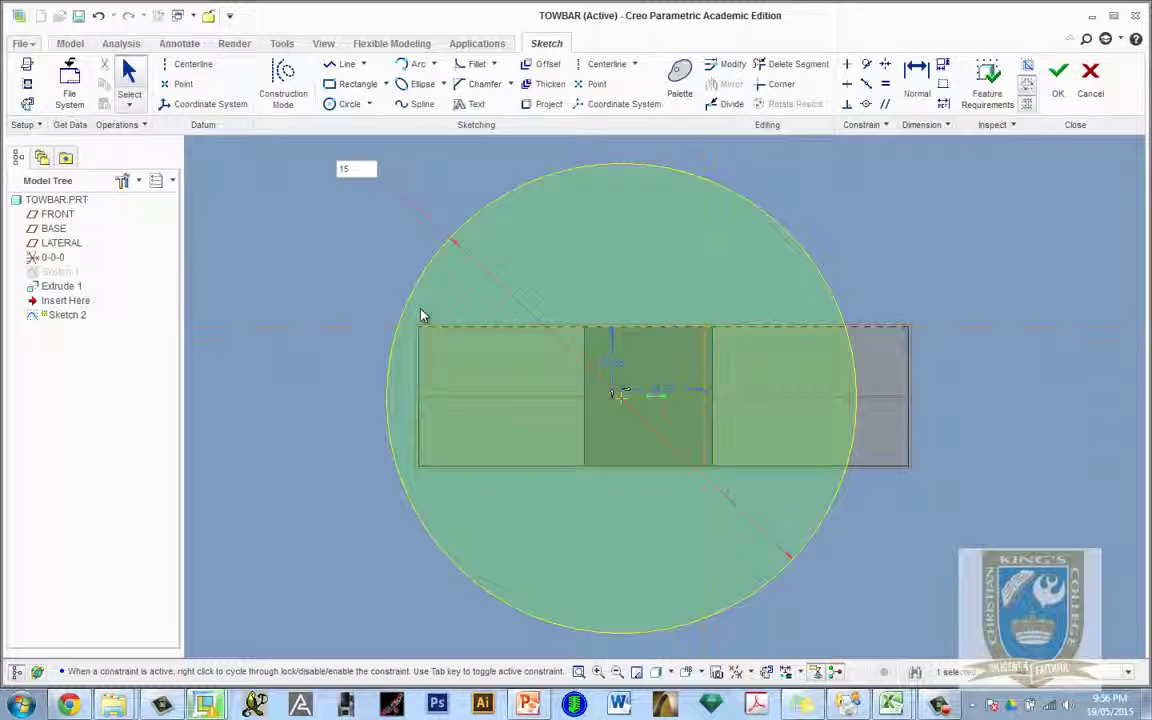
{"action": "type", "text": "0"}
{"action": "key", "text": "Return"}
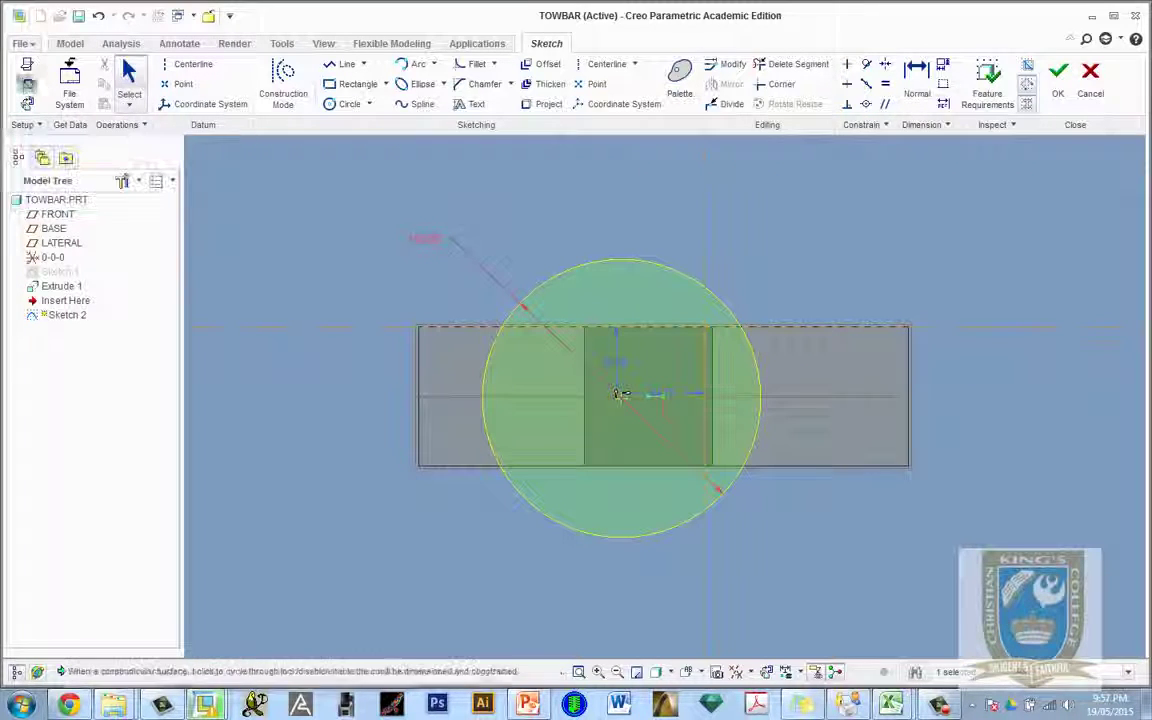
Step: Add the raised flat's end edge, the tongue's other long side and the LATERAL plane as sketch references
{"action": "left_click", "coordinate": [27, 84]}
{"action": "left_click", "coordinate": [416, 379]}
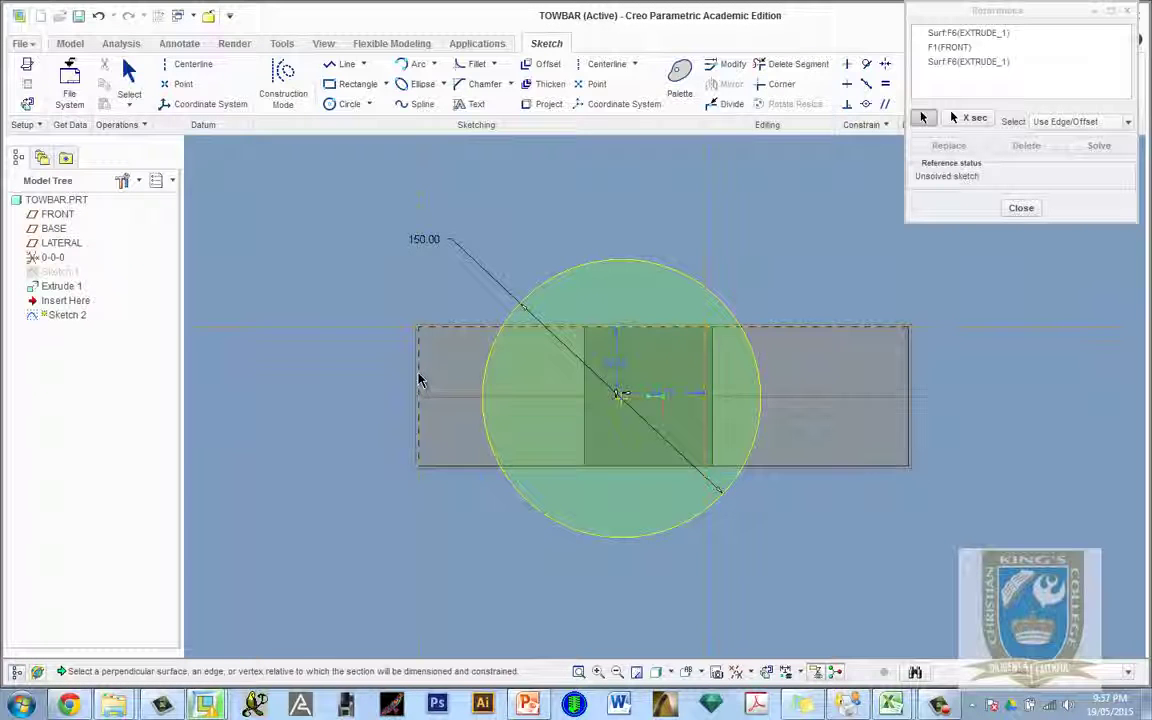
{"action": "left_click", "coordinate": [522, 466]}
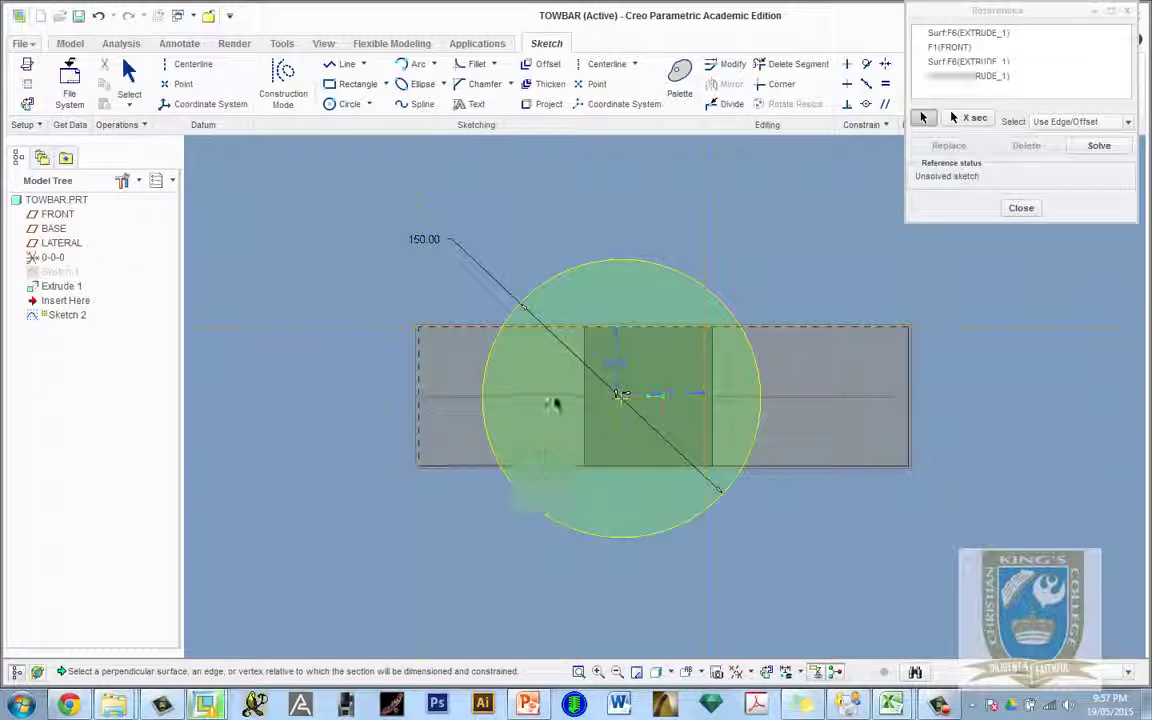
{"action": "left_click", "coordinate": [556, 401]}
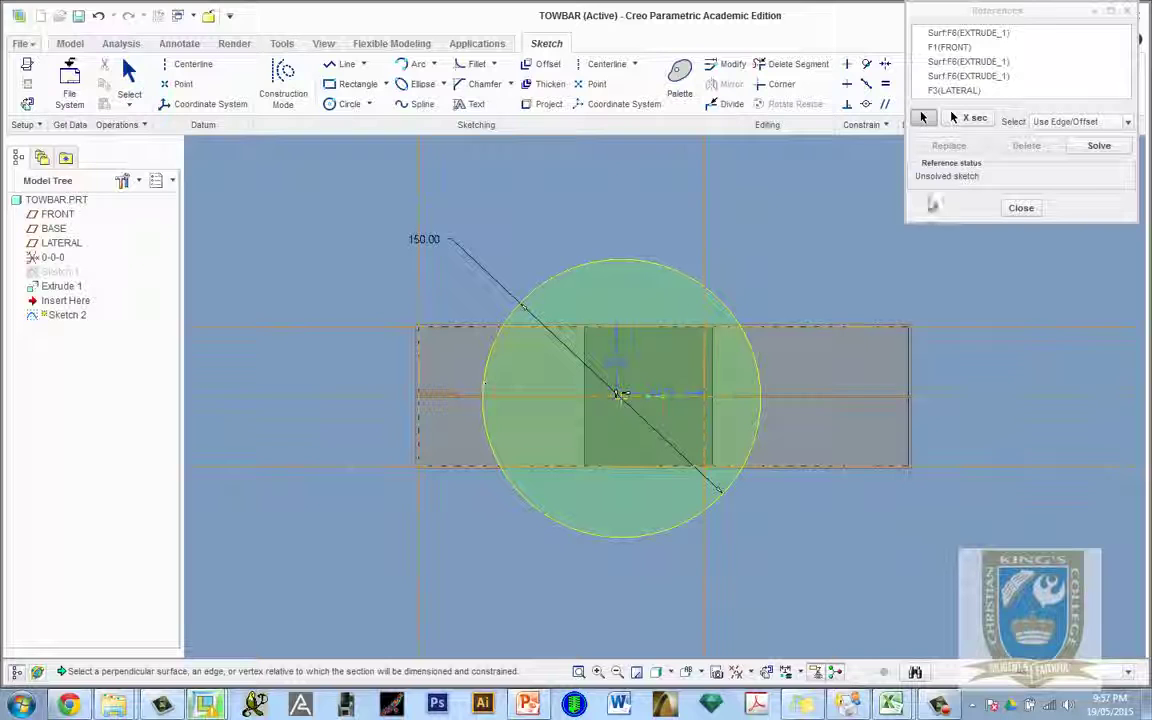
{"action": "left_click", "coordinate": [1021, 208]}
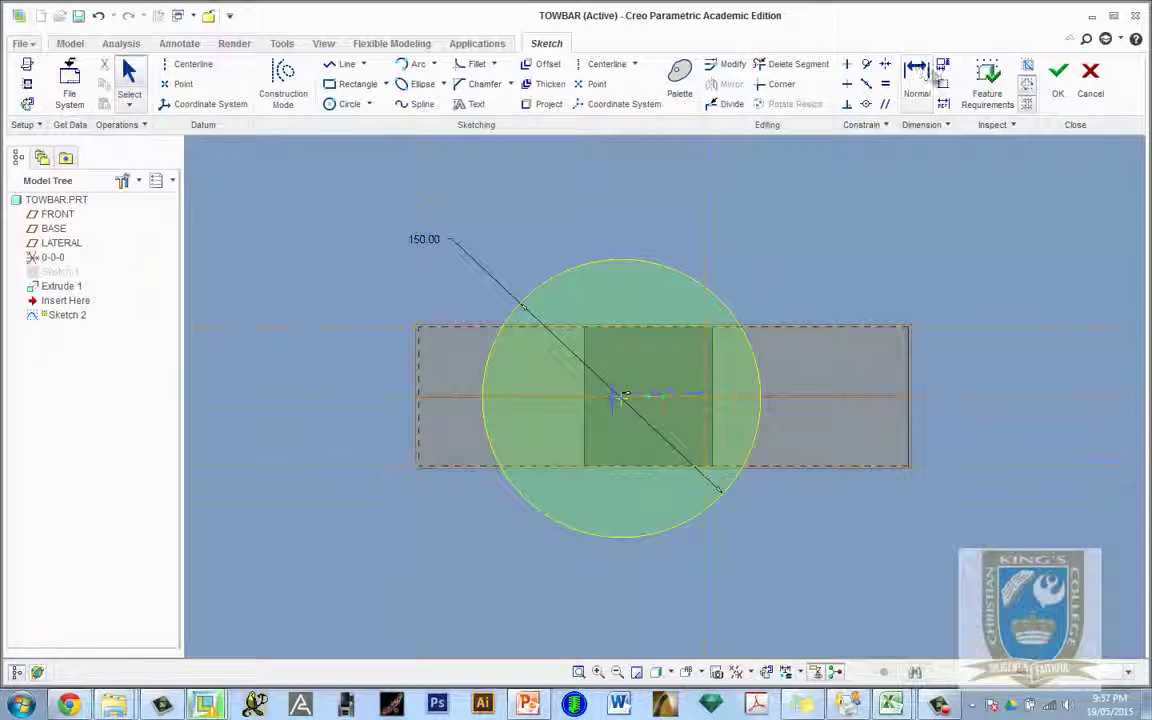
Step: Make the circle tangent to the raised flat's end edge and its centre coincident with the LATERAL reference line
{"action": "left_click", "coordinate": [868, 65]}
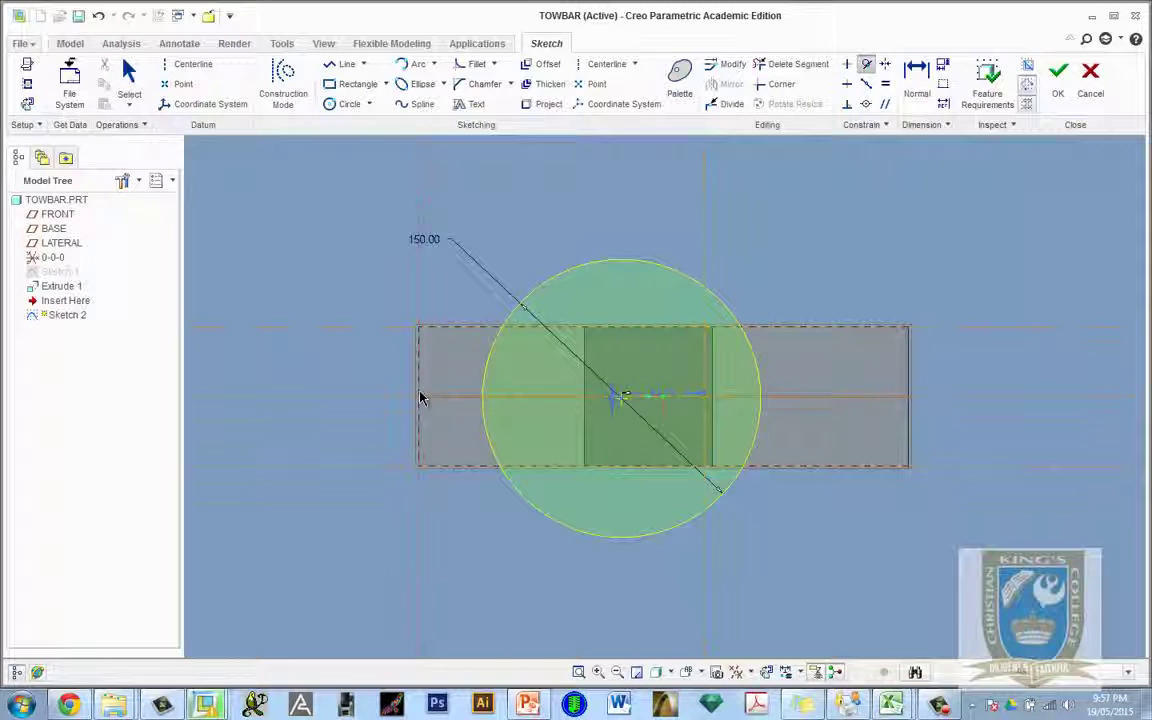
{"action": "left_click", "coordinate": [483, 395]}
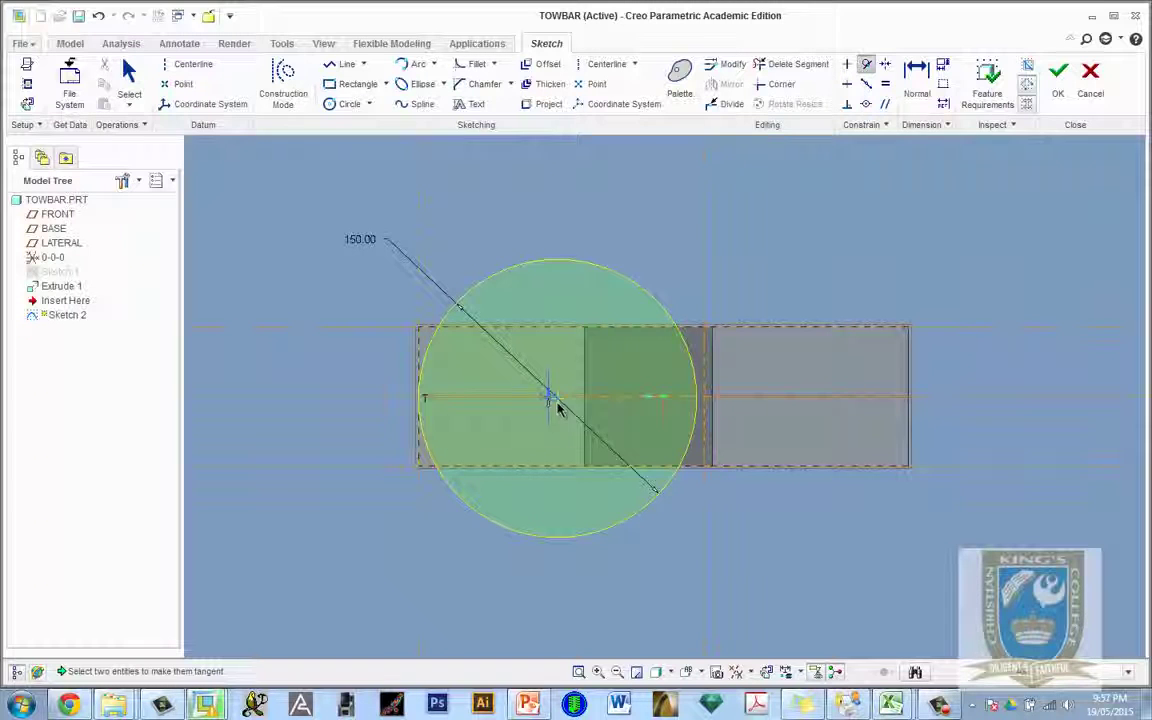
{"action": "scroll", "coordinate": [550, 399], "scroll_direction": "up", "scroll_amount": 3}
{"action": "scroll", "coordinate": [562, 411], "scroll_direction": "up", "scroll_amount": 2}
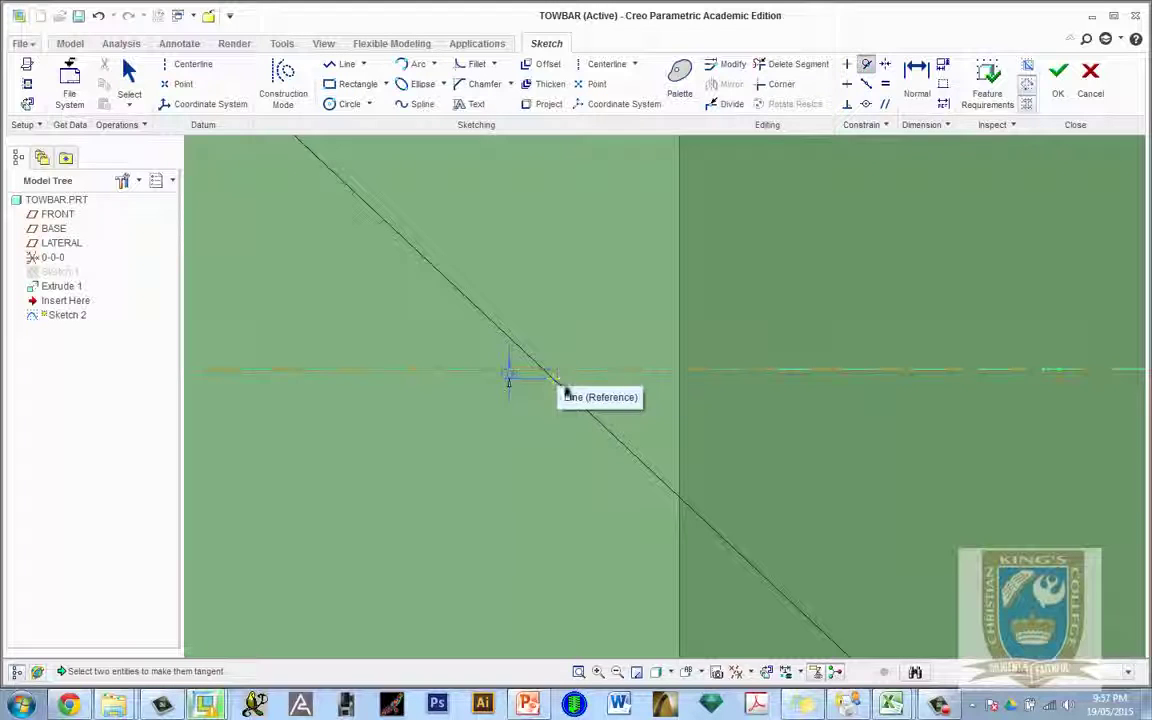
{"action": "scroll", "coordinate": [561, 476], "scroll_direction": "down", "scroll_amount": 2}
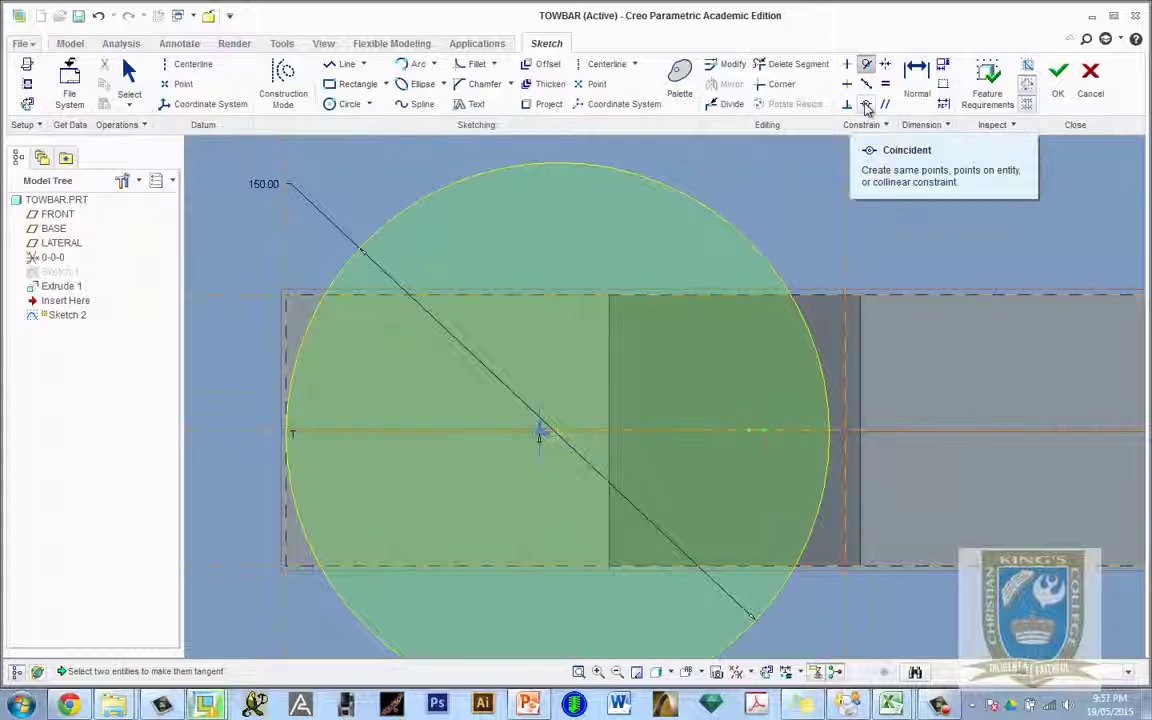
{"action": "left_click", "coordinate": [866, 105]}
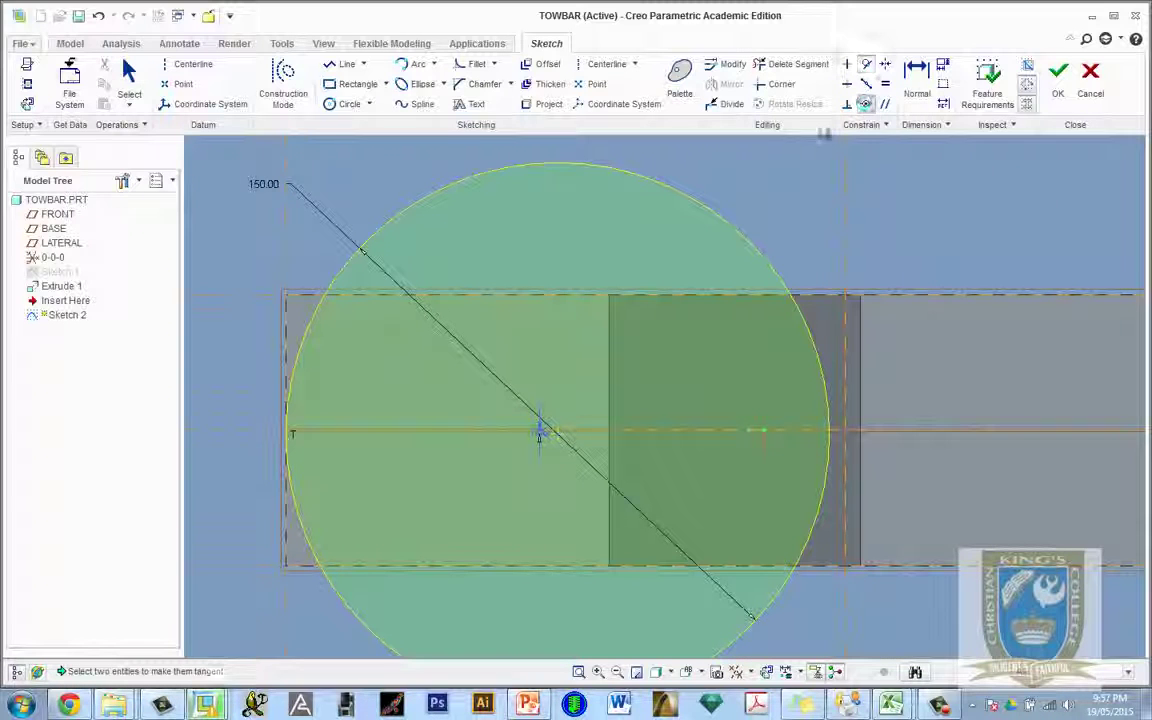
{"action": "left_click", "coordinate": [566, 433]}
{"action": "left_click", "coordinate": [573, 436]}
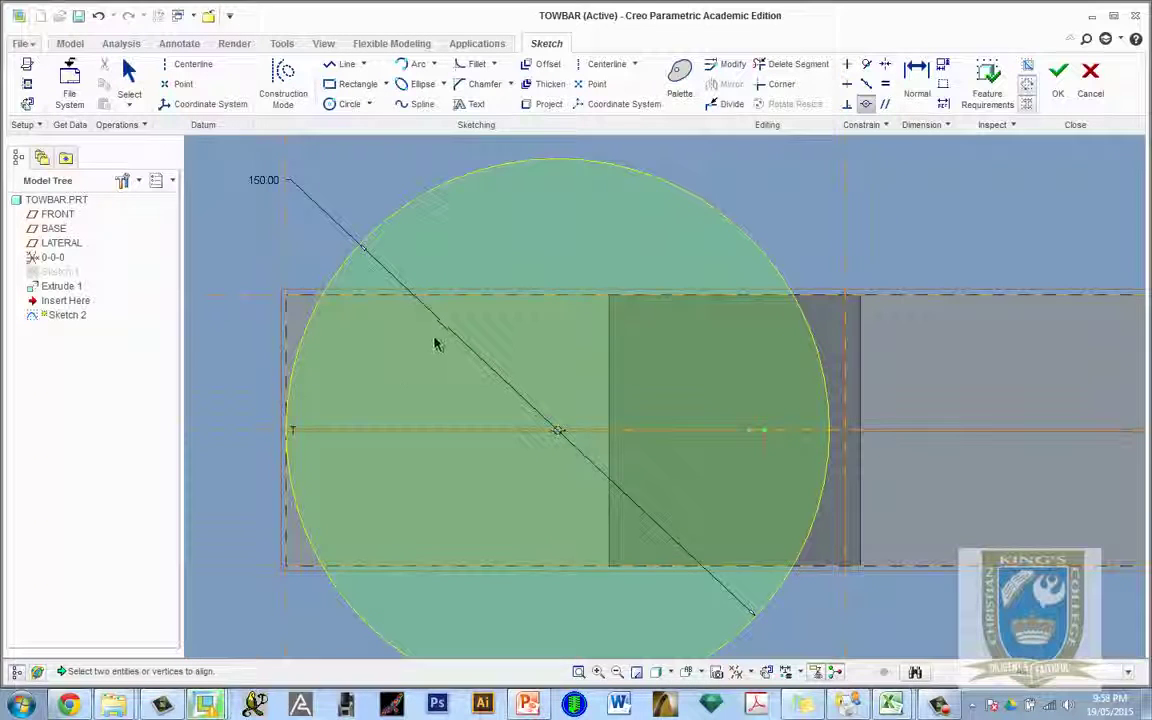
Step: Draw three connected lines around the outside of the tongue's raised end, starting and finishing on the circle above and below the plate
{"action": "scroll", "coordinate": [435, 344], "scroll_direction": "down", "scroll_amount": 2}
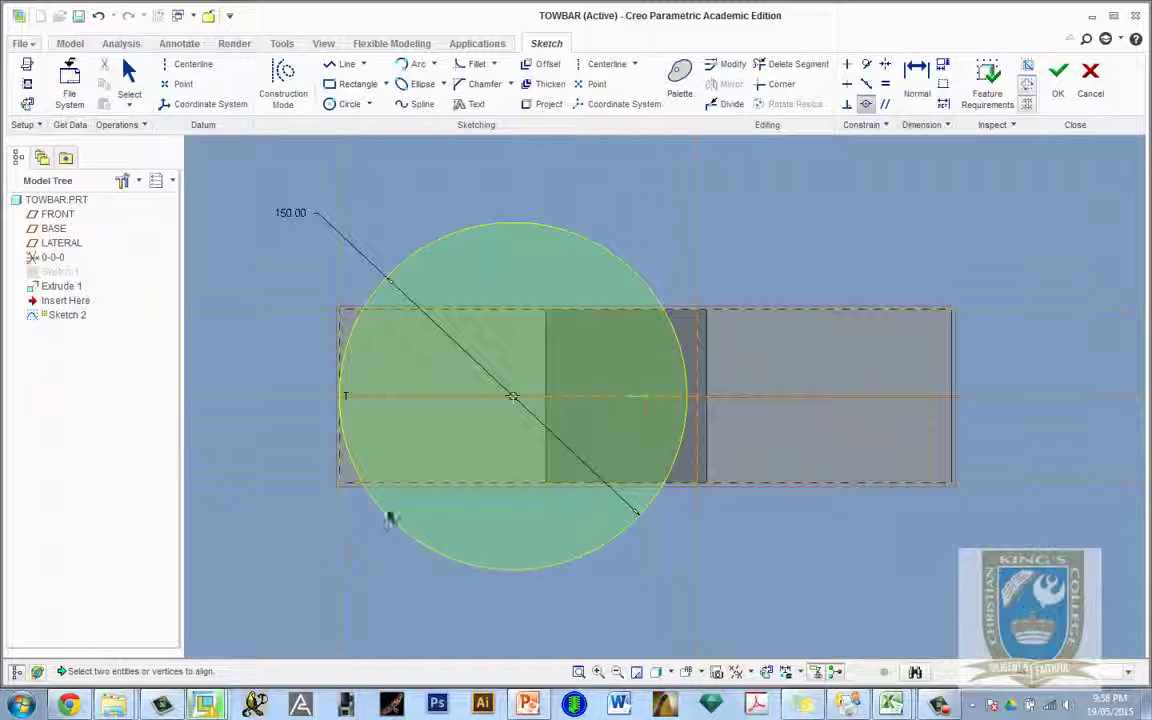
{"action": "left_click", "coordinate": [341, 64]}
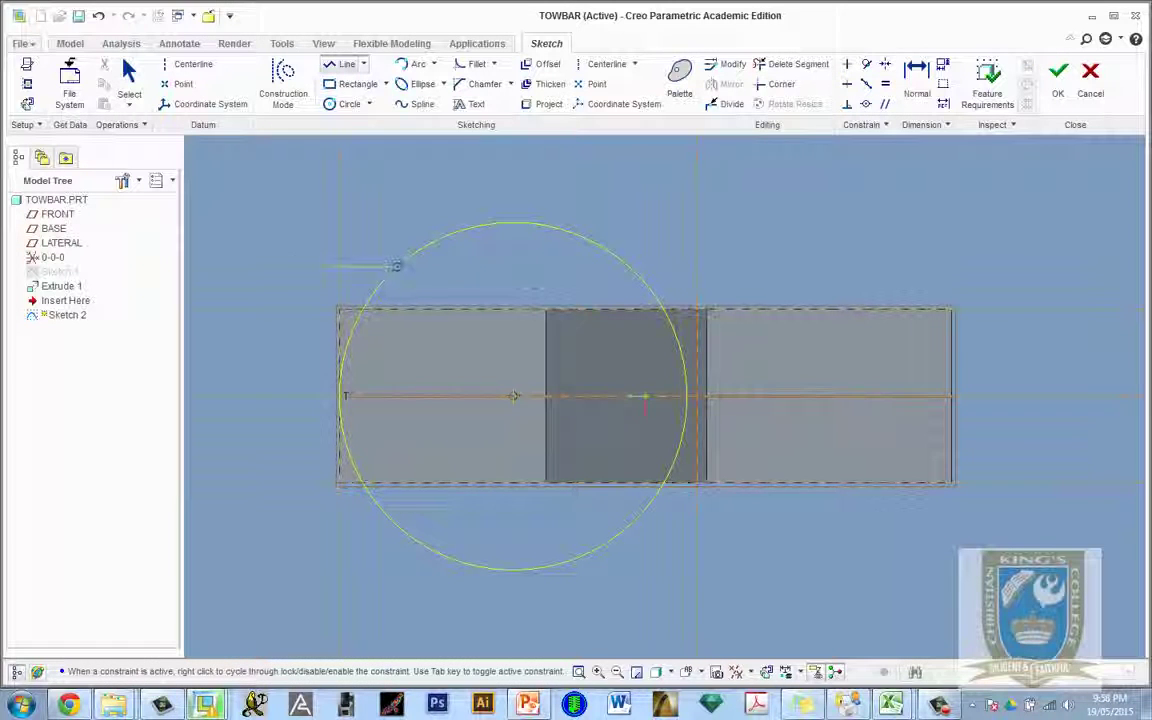
{"action": "left_click", "coordinate": [398, 266]}
{"action": "left_click", "coordinate": [290, 266]}
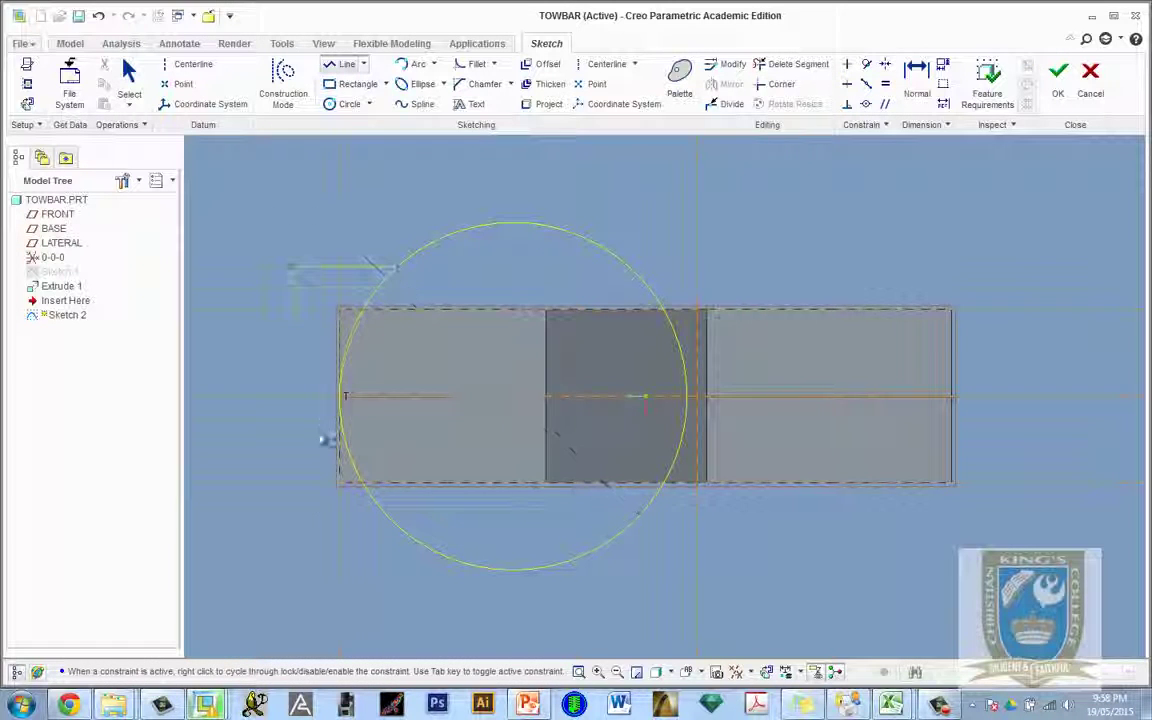
{"action": "left_click", "coordinate": [290, 527]}
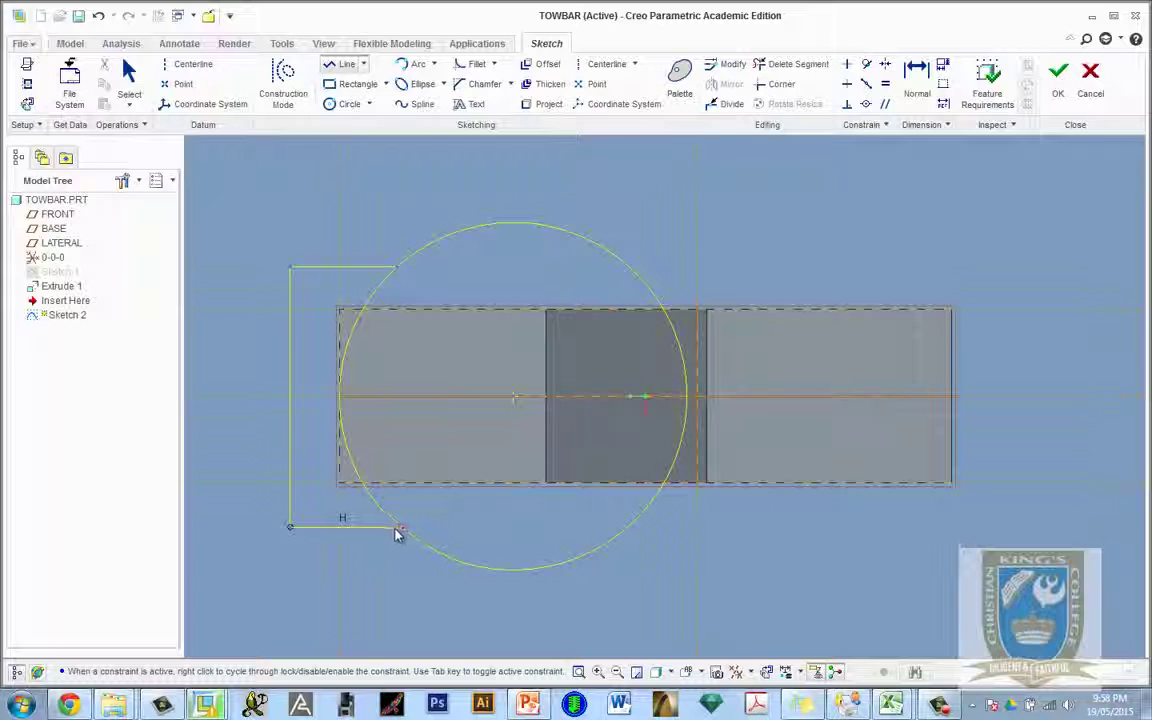
{"action": "left_click", "coordinate": [396, 527]}
{"action": "middle_click", "coordinate": [422, 571]}
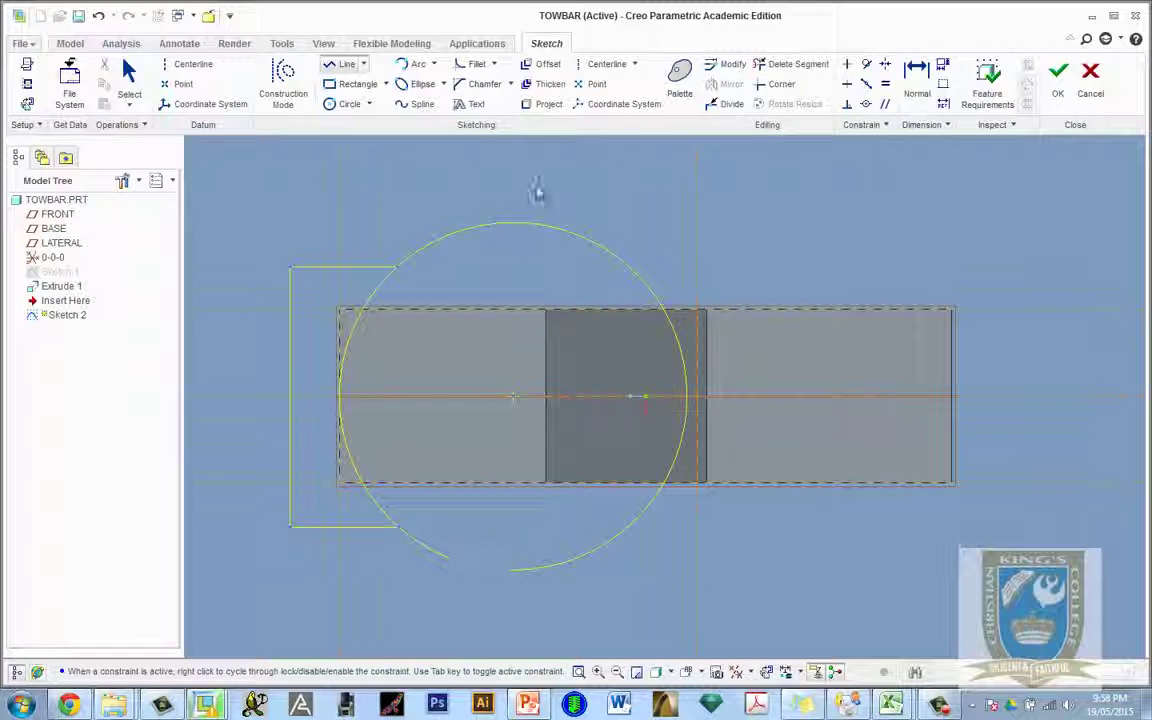
Step: Trim the circle down to the arc facing the tongue's end, leaving a closed cut profile, and finish the sketch
{"action": "left_click", "coordinate": [792, 64]}
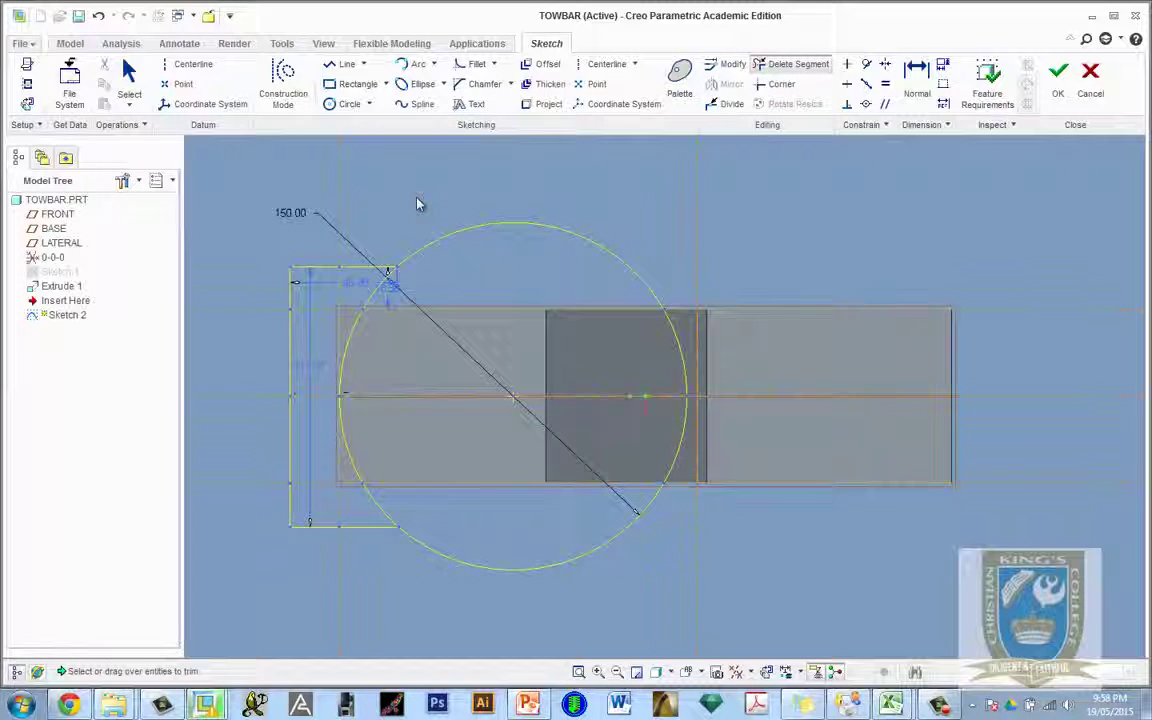
{"action": "mouse_move", "coordinate": [418, 204]}
{"action": "left_mouse_down"}
{"action": "mouse_move", "coordinate": [663, 305]}
{"action": "mouse_move", "coordinate": [668, 350]}
{"action": "mouse_move", "coordinate": [714, 430]}
{"action": "mouse_move", "coordinate": [620, 525]}
{"action": "left_mouse_up"}
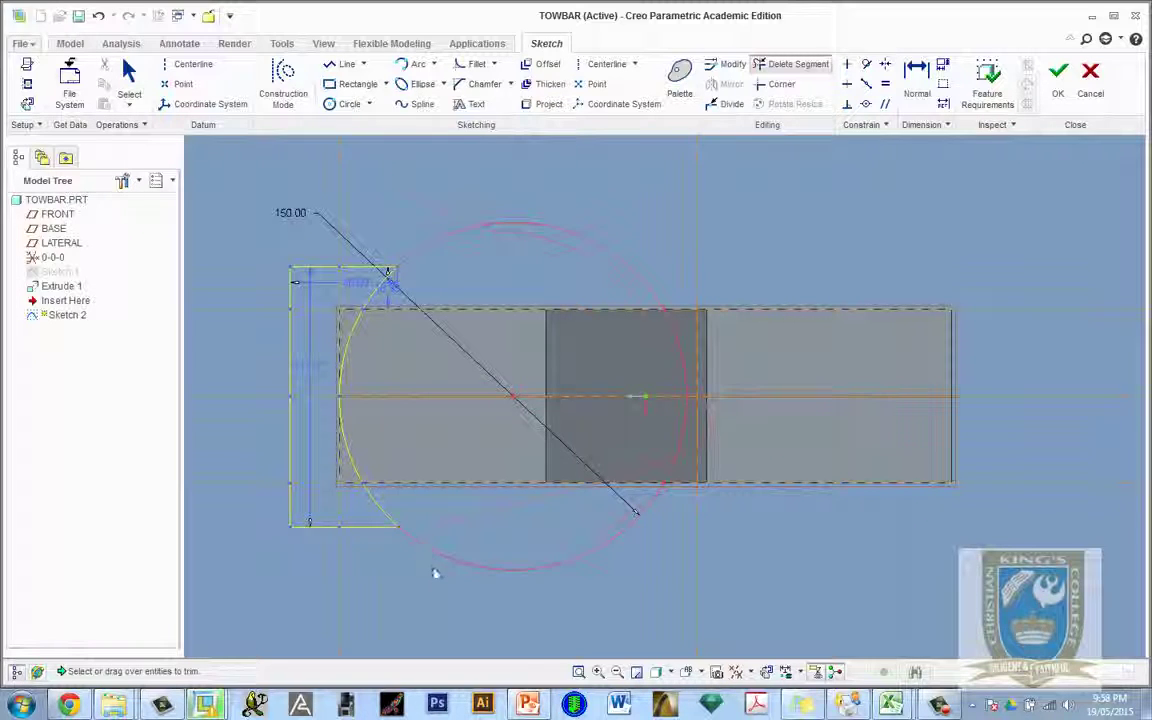
{"action": "left_click_drag", "start_coordinate": [435, 572], "coordinate": [440, 568]}
{"action": "left_click", "coordinate": [129, 80]}
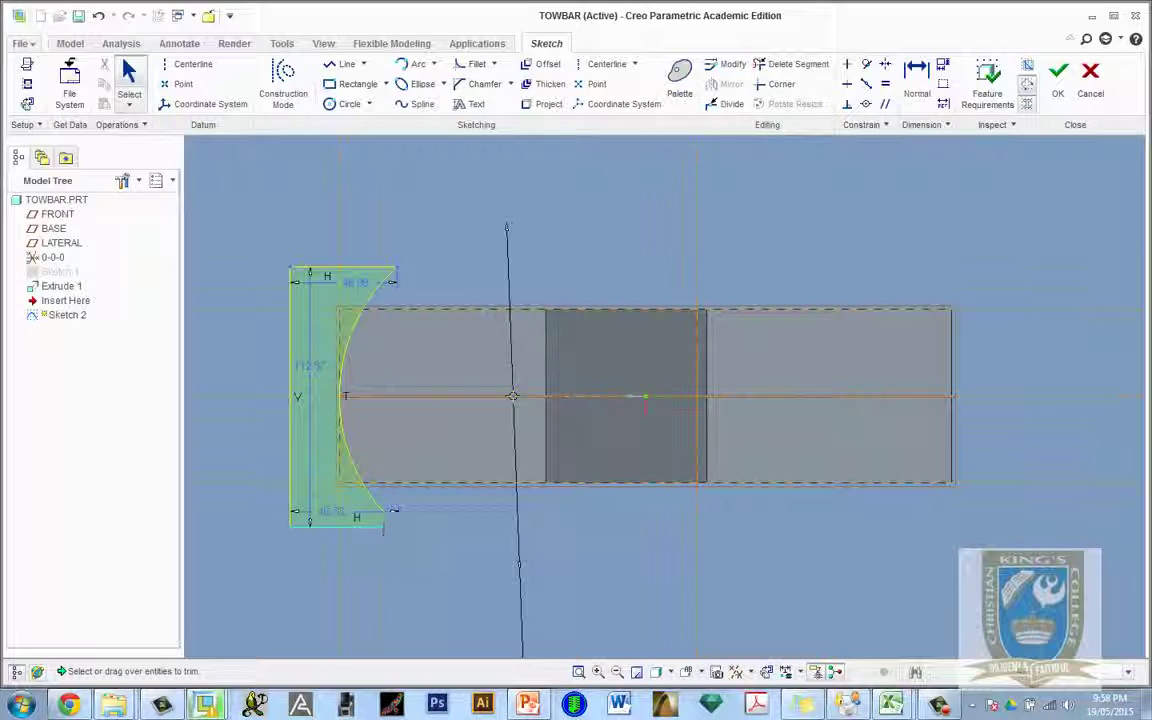
{"action": "left_click", "coordinate": [1058, 72]}
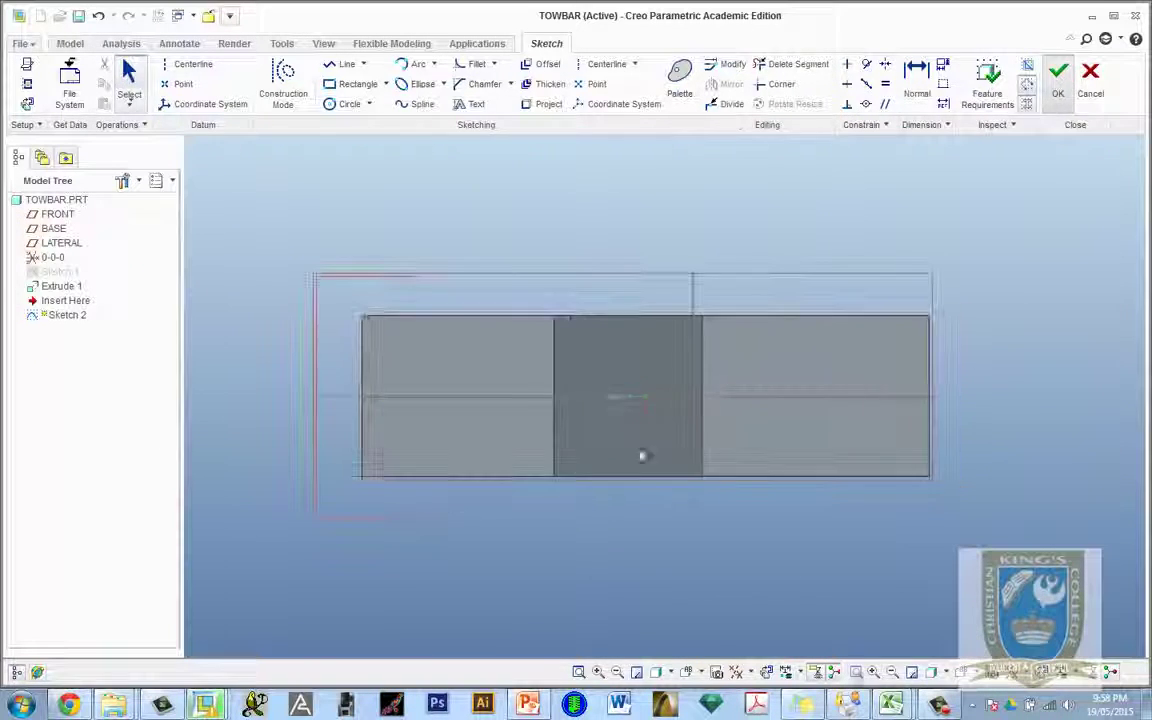
Step: Try to cut the tongue's end to the curved profile by extruding the new sketch with material removal at the default depth
{"action": "middle_click_drag", "start_coordinate": [617, 393], "coordinate": [483, 432]}
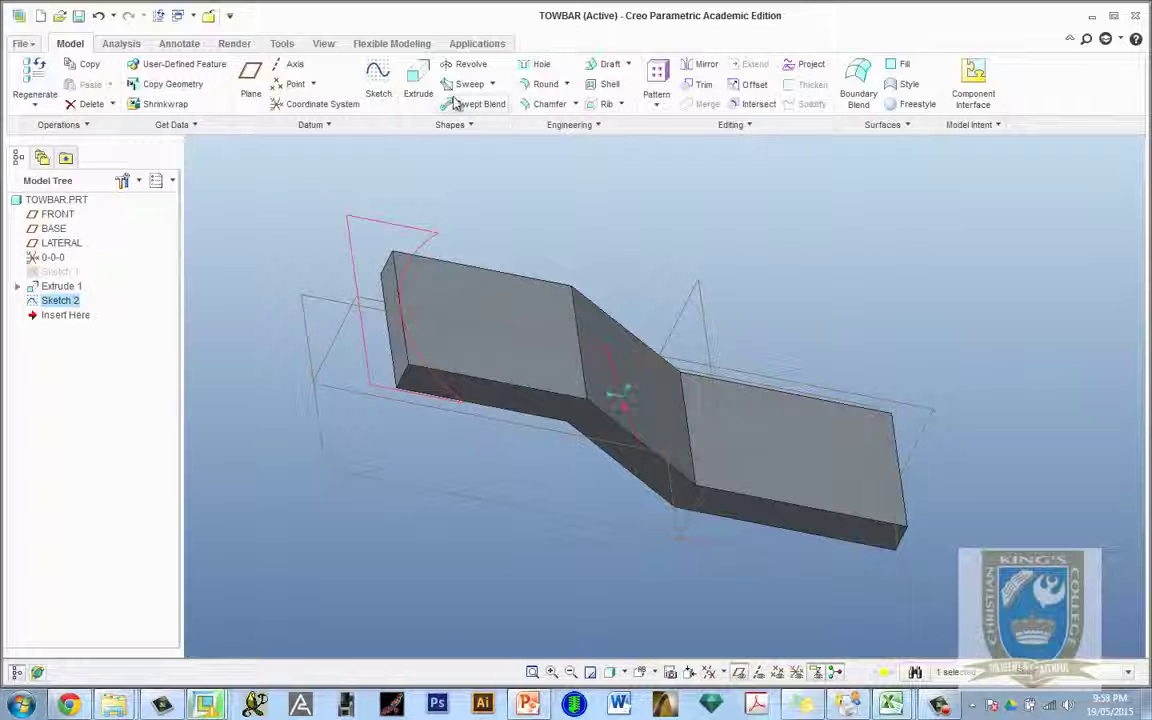
{"action": "left_click", "coordinate": [418, 80]}
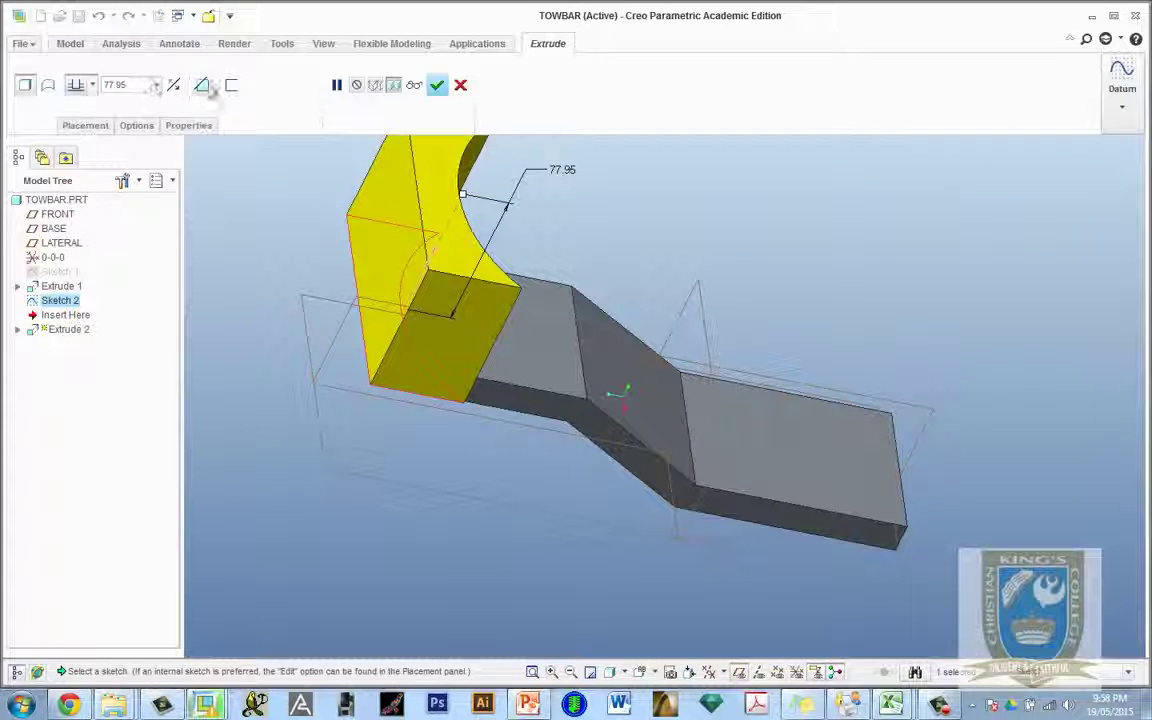
{"action": "left_click", "coordinate": [201, 84]}
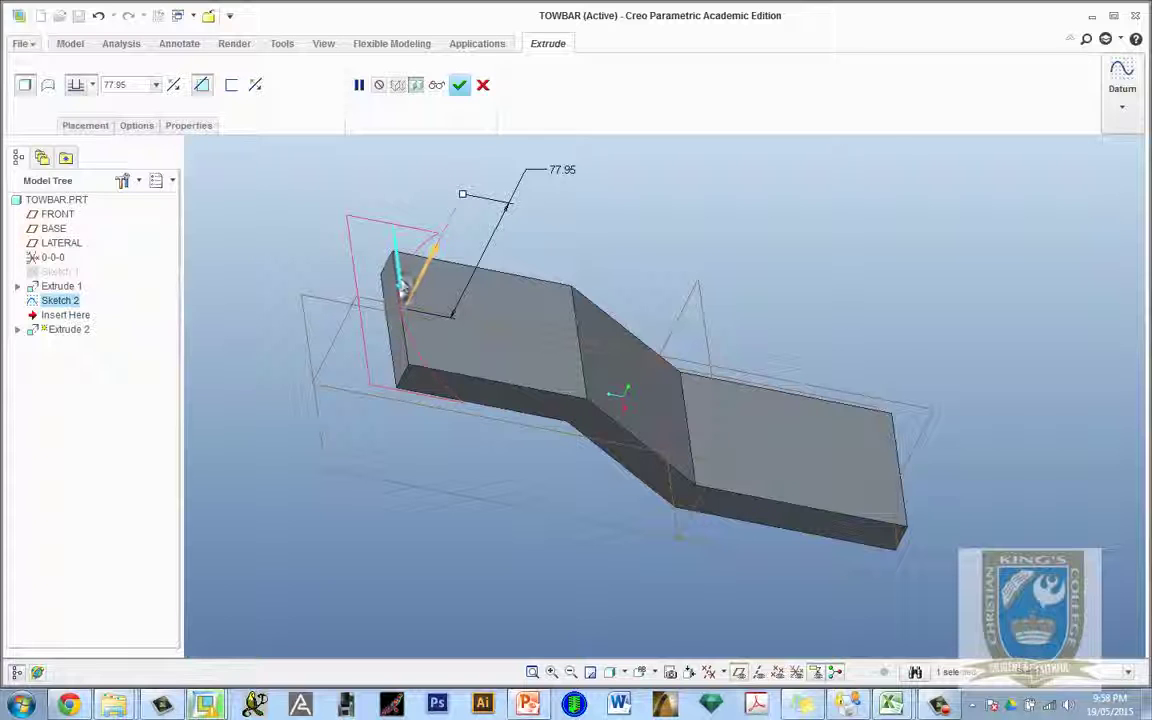
{"action": "left_click", "coordinate": [459, 85]}
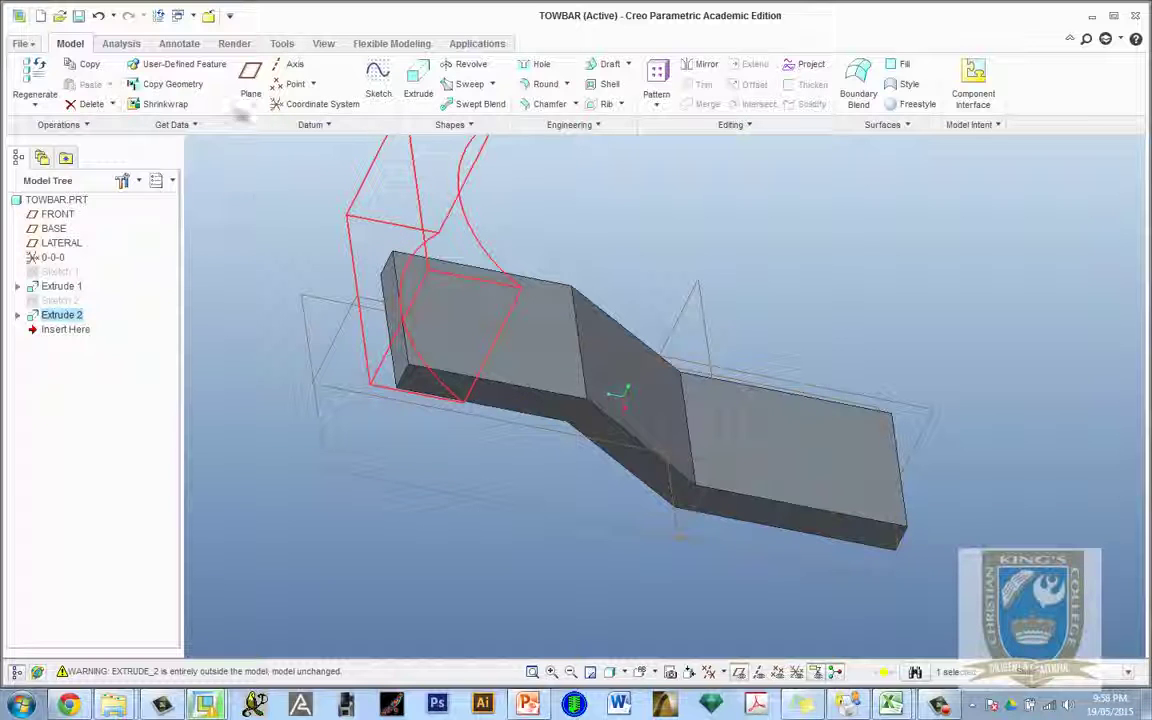
{"action": "left_click", "coordinate": [60, 301]}
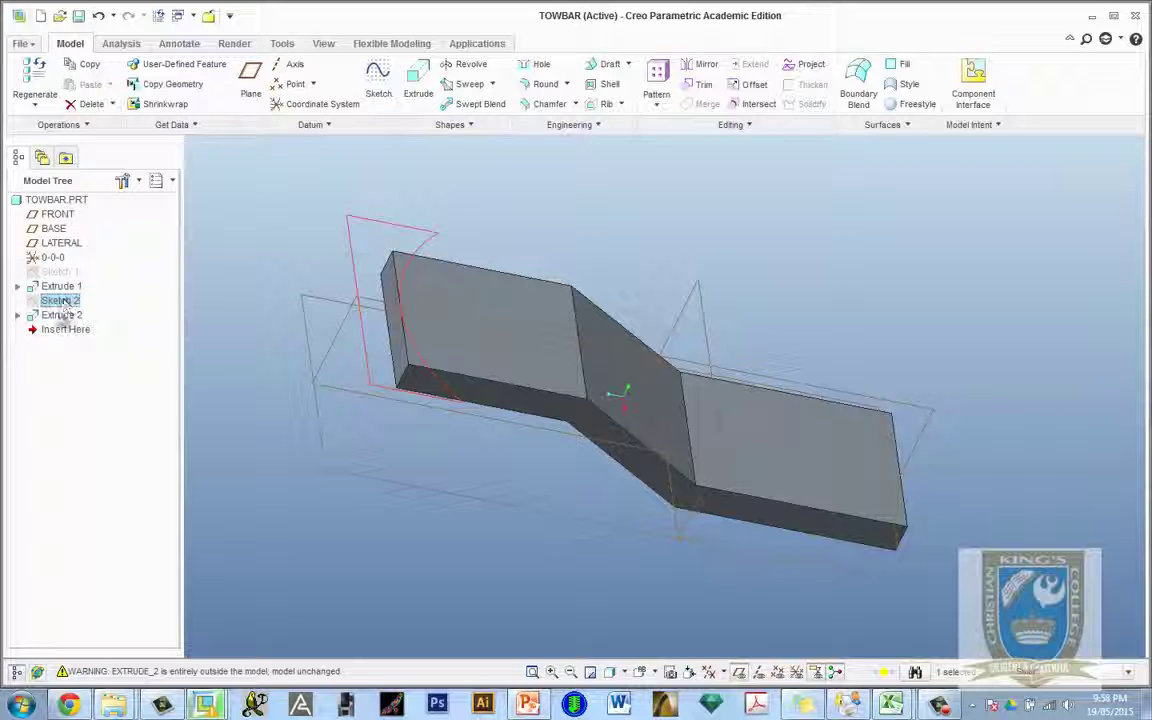
Step: Delete the second extrusion, keeping its end-cut sketch in the model
{"action": "left_click", "coordinate": [62, 315]}
{"action": "right_click", "coordinate": [62, 315]}
{"action": "left_click", "coordinate": [110, 347]}
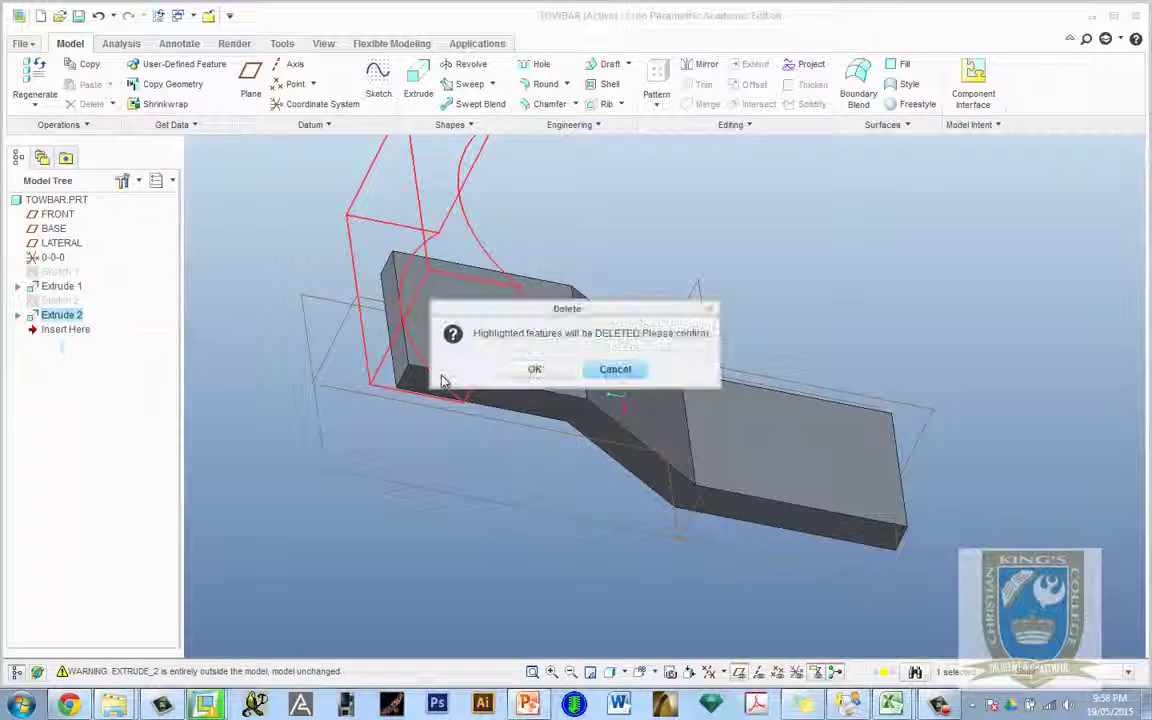
{"action": "left_click", "coordinate": [535, 370]}
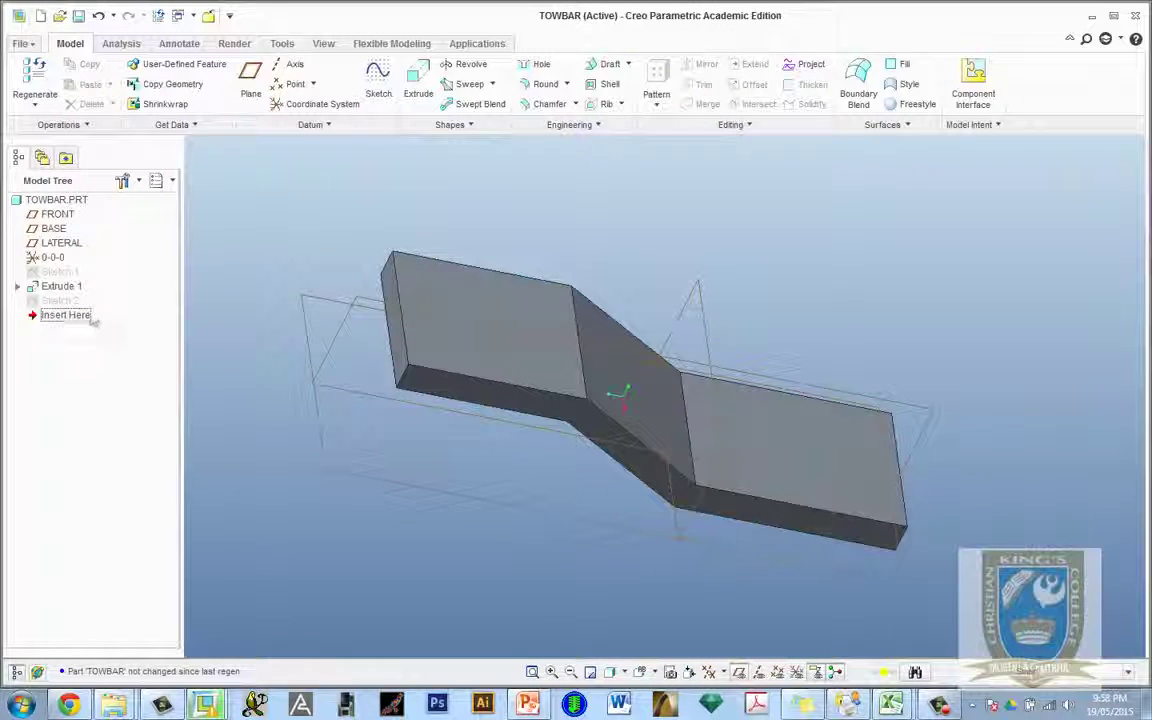
Step: Reopen the end-cut sketch to examine where the arc meets the raised end's edge, and close it without edits
{"action": "left_click", "coordinate": [58, 300]}
{"action": "right_click", "coordinate": [70, 302]}
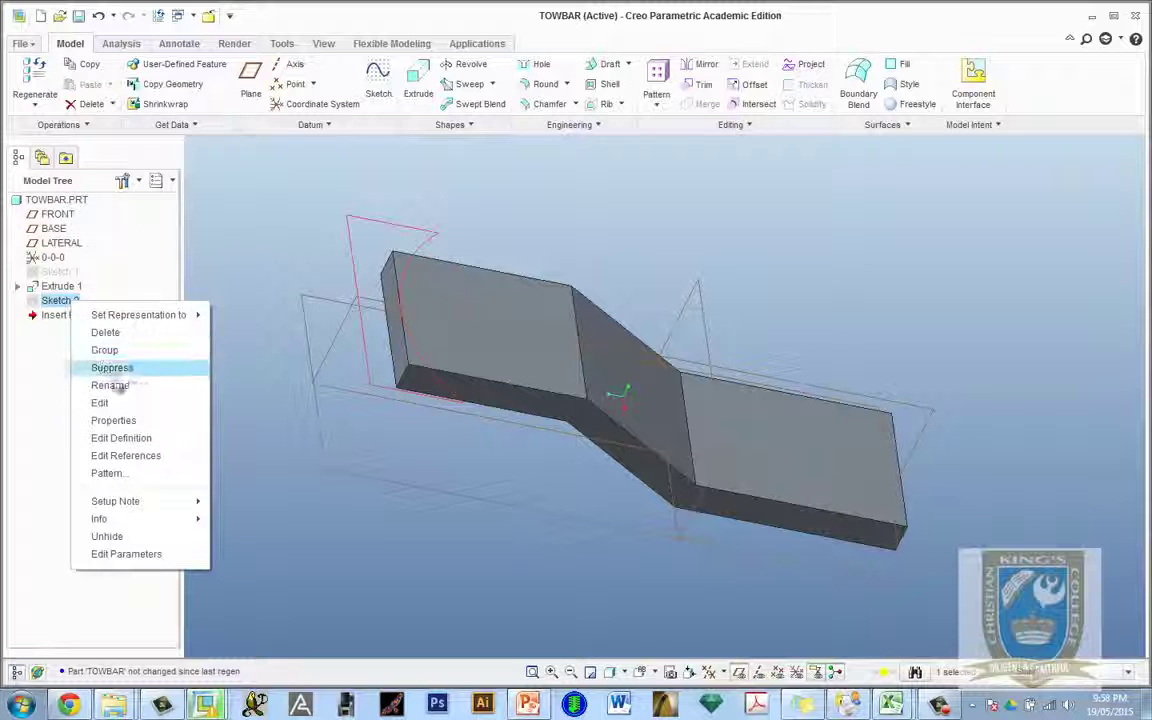
{"action": "left_click", "coordinate": [121, 438]}
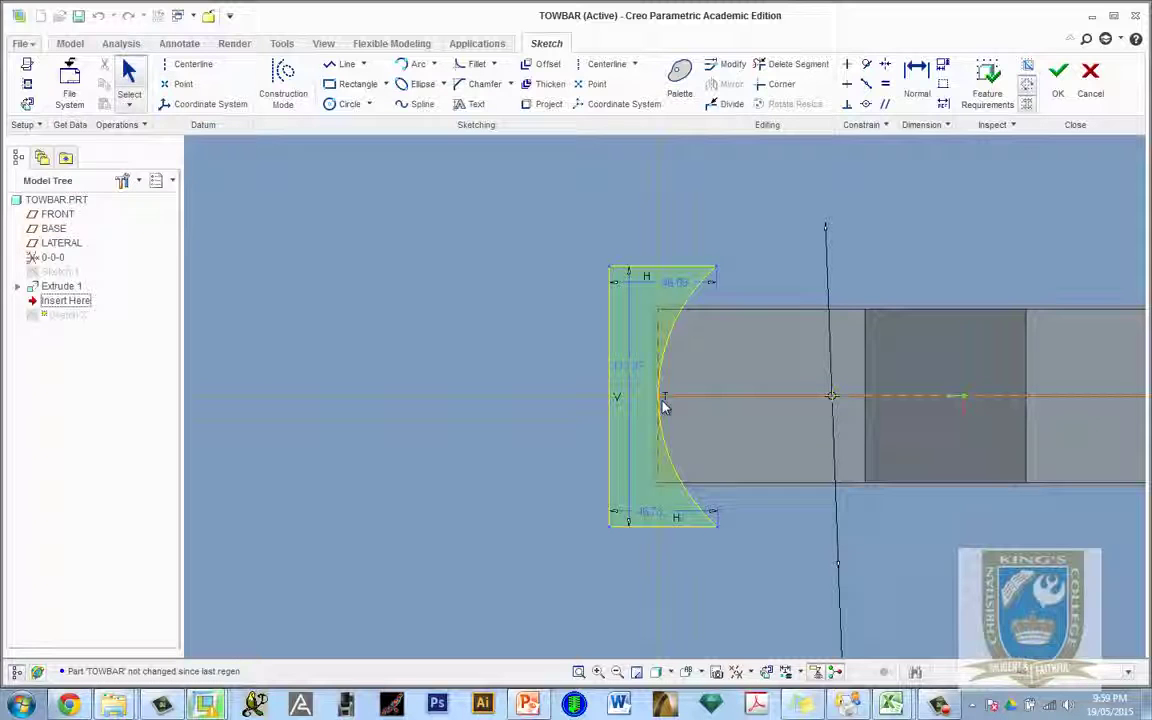
{"action": "scroll", "coordinate": [662, 402], "scroll_direction": "up", "scroll_amount": 2}
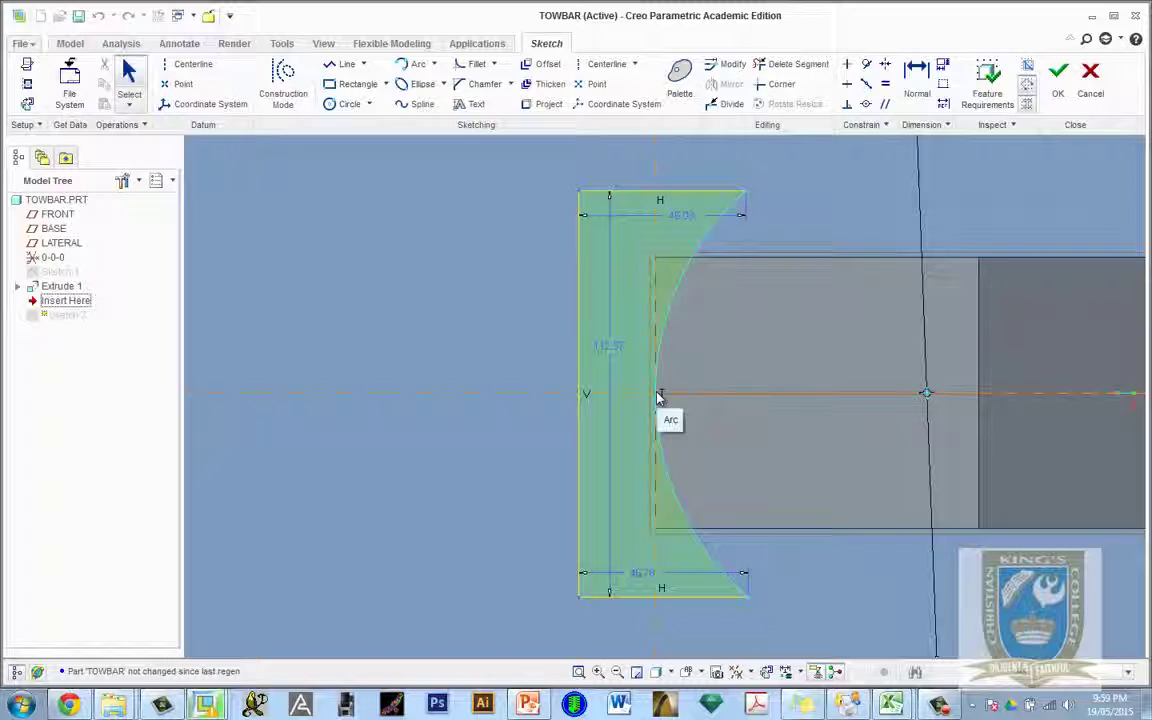
{"action": "left_click", "coordinate": [1057, 80]}
Step: Extrude the end-cut sketch down through the raised end about 58.6 mm with material removal to round the tongue's end
{"action": "mouse_move", "coordinate": [500, 420]}
{"action": "middle_mouse_down"}
{"action": "mouse_move", "coordinate": [475, 350]}
{"action": "mouse_move", "coordinate": [540, 345]}
{"action": "mouse_move", "coordinate": [490, 509]}
{"action": "mouse_move", "coordinate": [622, 429]}
{"action": "mouse_move", "coordinate": [874, 424]}
{"action": "mouse_move", "coordinate": [648, 378]}
{"action": "mouse_move", "coordinate": [648, 314]}
{"action": "middle_mouse_up"}
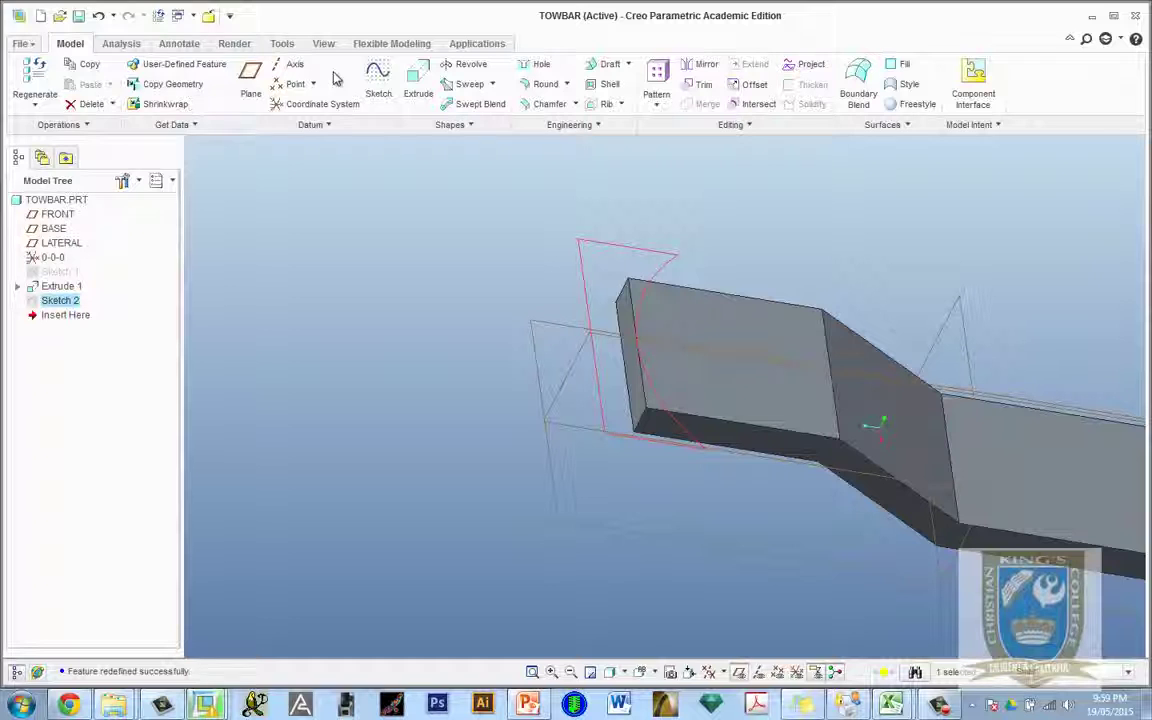
{"action": "left_click", "coordinate": [418, 80]}
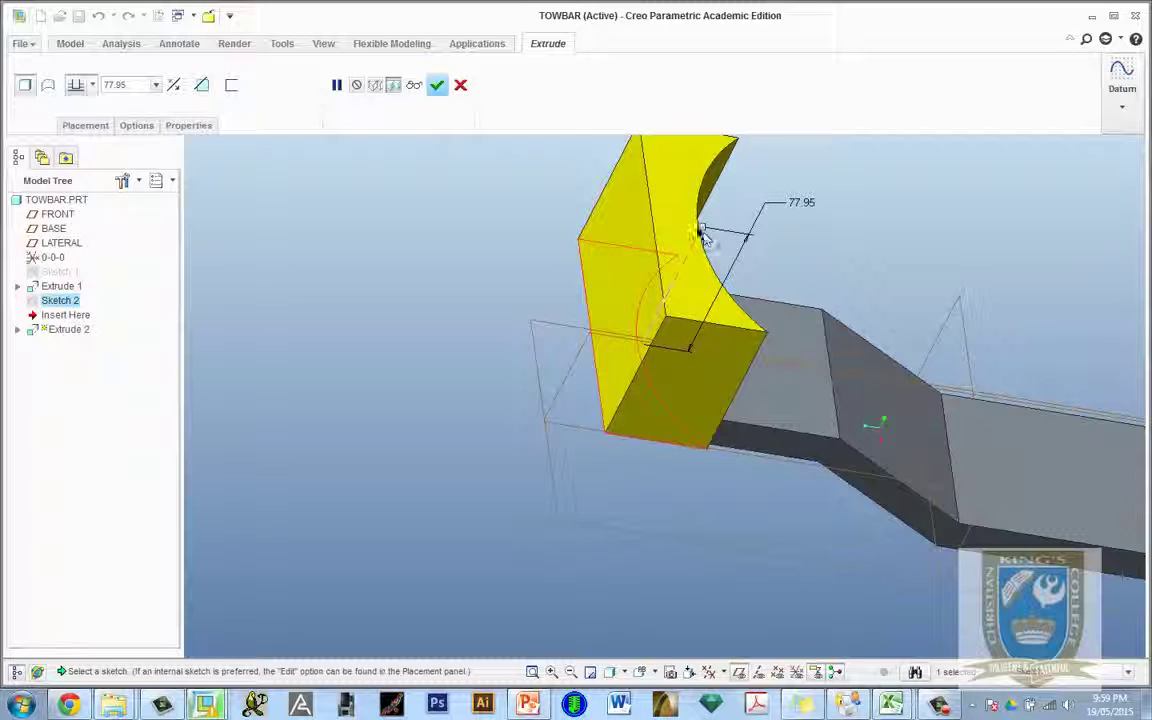
{"action": "left_click_drag", "start_coordinate": [700, 230], "coordinate": [595, 432]}
{"action": "left_click", "coordinate": [201, 84]}
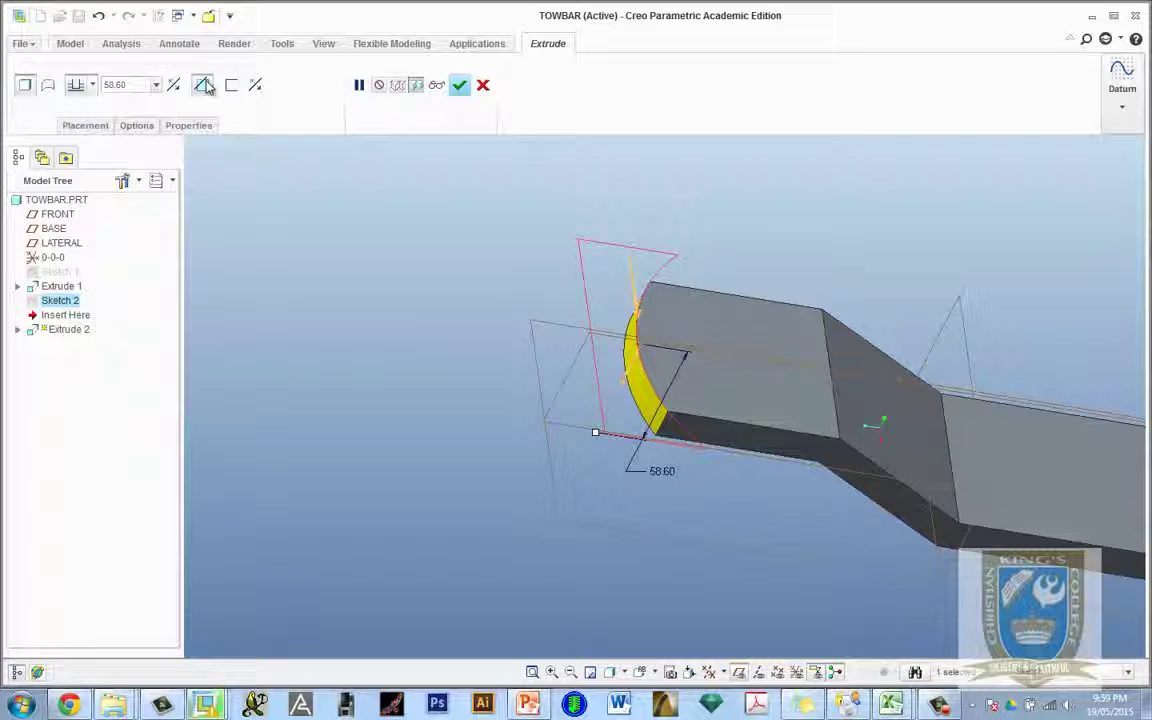
{"action": "left_click", "coordinate": [459, 85]}
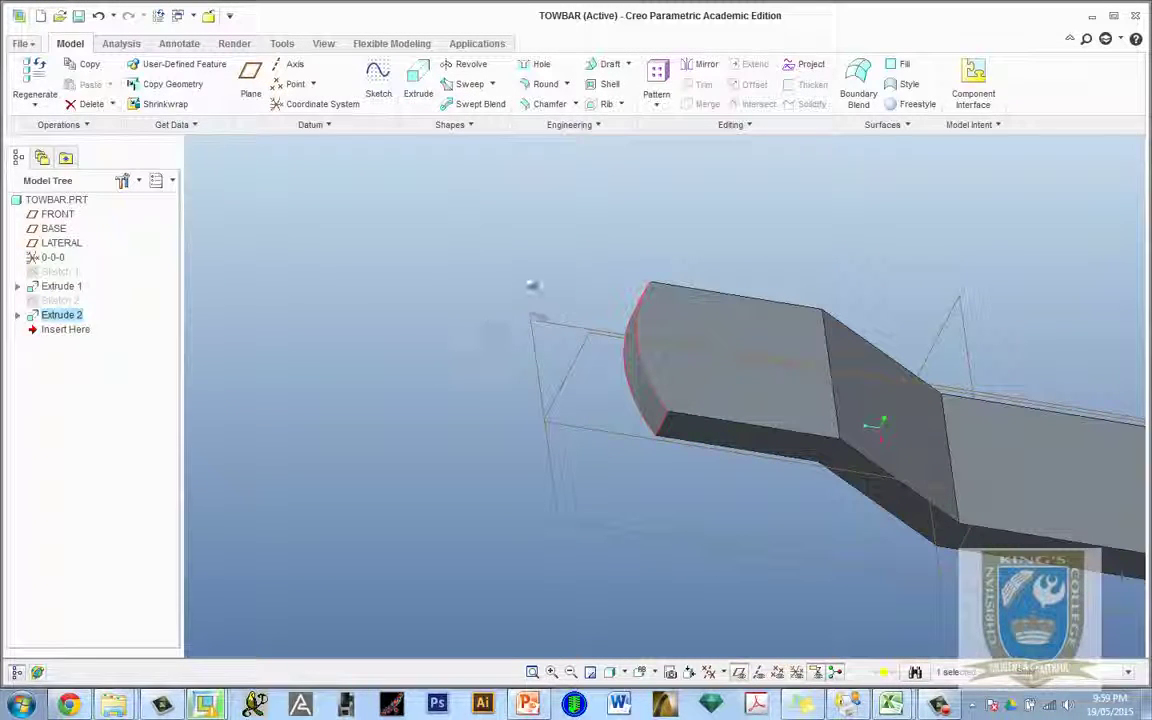
Step: Start a hole on the lower flat's top face, using its end edge and one long side edge as offset references
{"action": "middle_click_drag", "start_coordinate": [532, 285], "coordinate": [496, 260]}
{"action": "scroll", "coordinate": [347, 386], "scroll_direction": "down", "scroll_amount": 4}
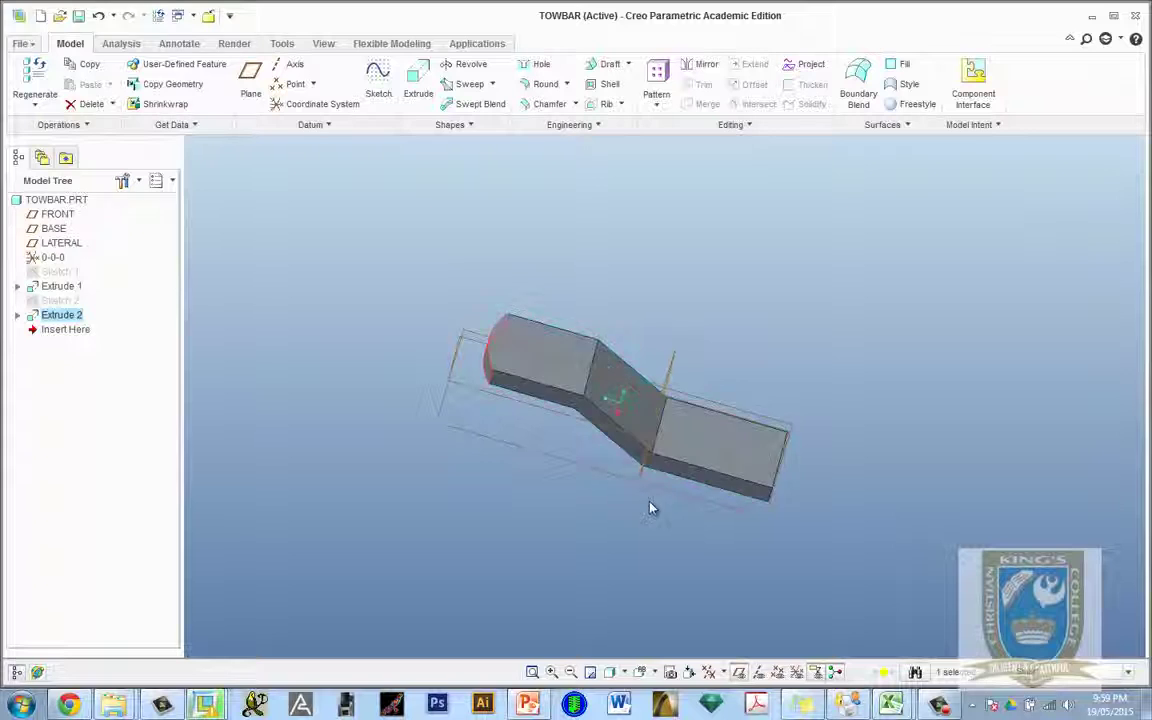
{"action": "scroll", "coordinate": [651, 510], "scroll_direction": "up", "scroll_amount": 3}
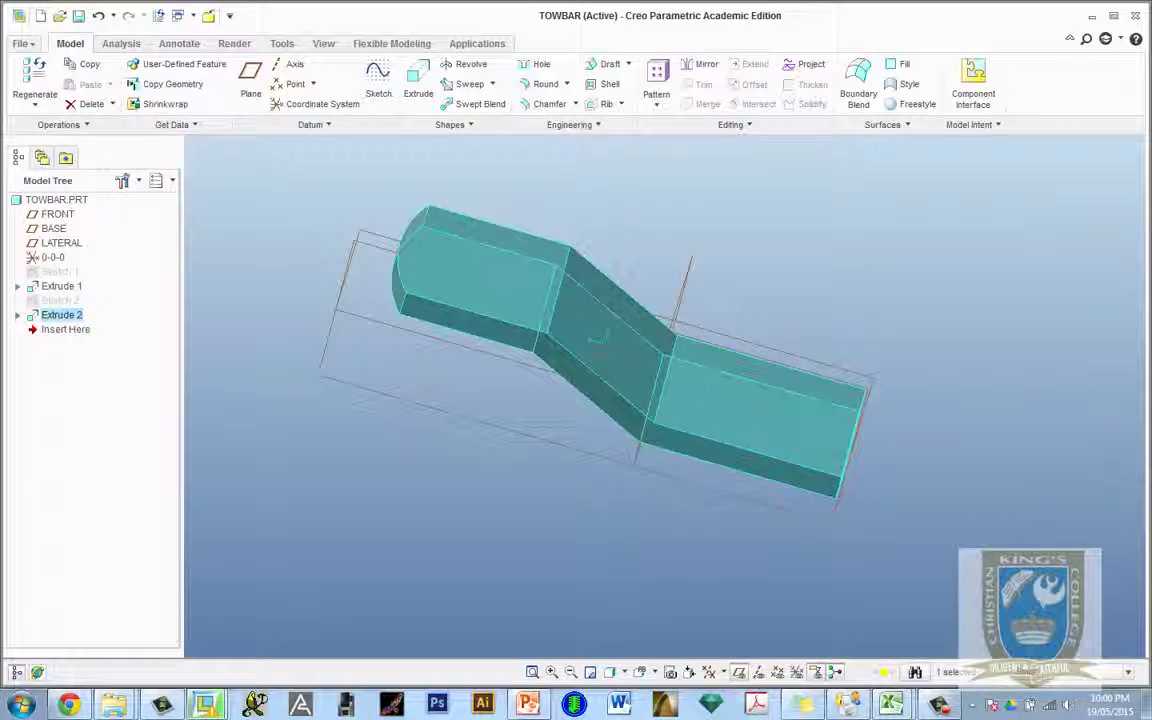
{"action": "left_click", "coordinate": [781, 404]}
{"action": "left_click", "coordinate": [785, 402]}
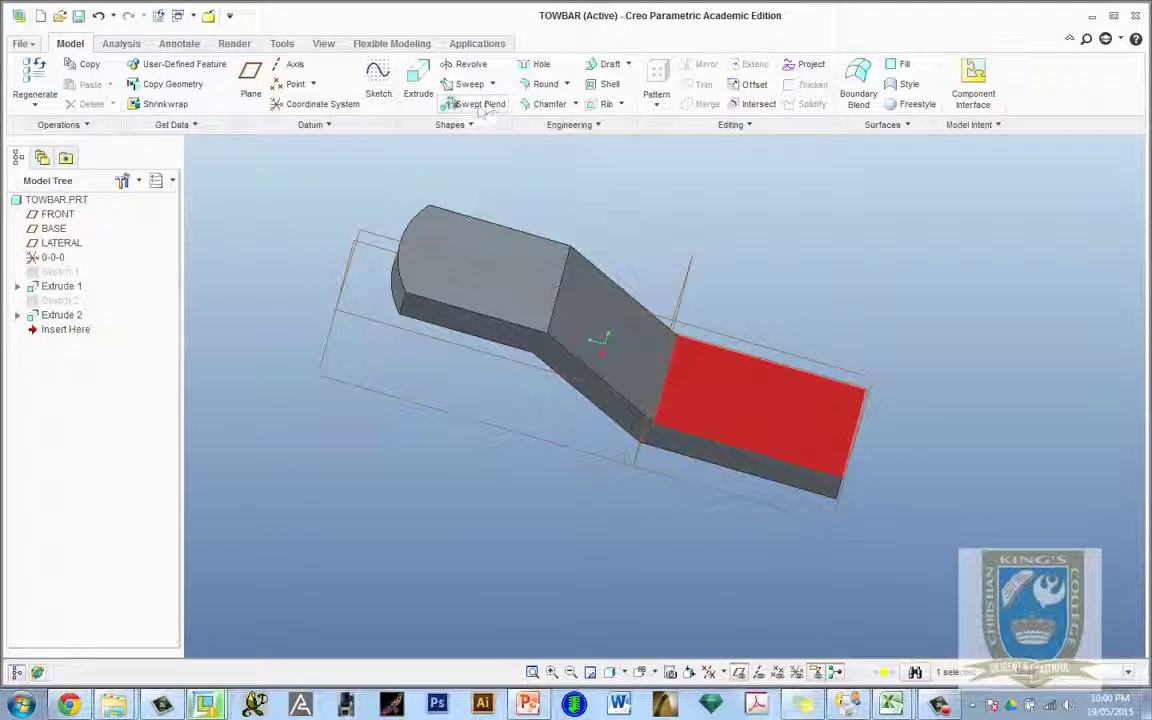
{"action": "left_click", "coordinate": [540, 68]}
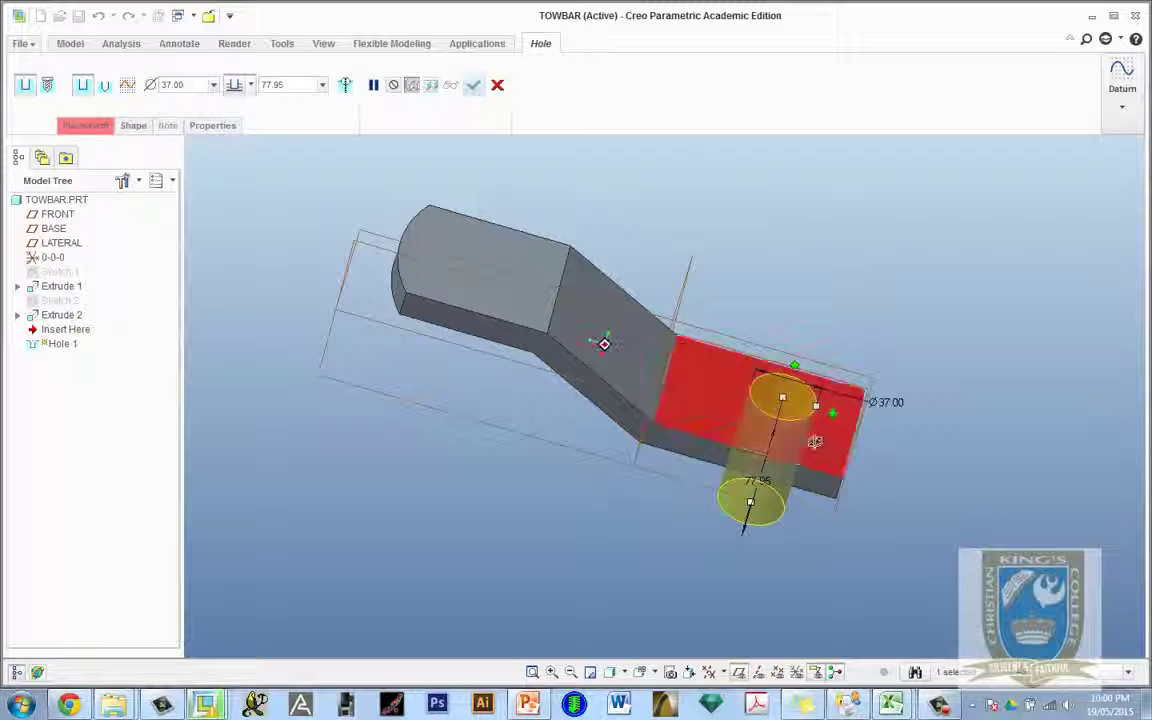
{"action": "middle_click_drag", "start_coordinate": [815, 441], "coordinate": [845, 418]}
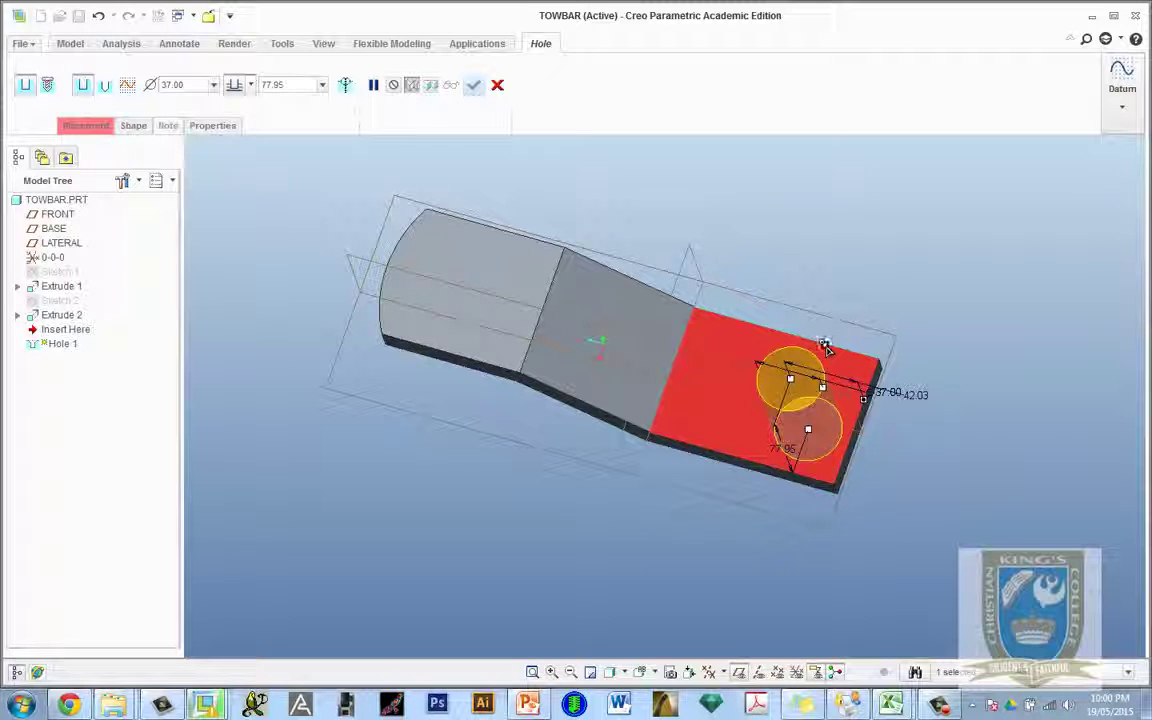
{"action": "left_click_drag", "start_coordinate": [826, 347], "coordinate": [820, 345]}
Step: Set the hole's offset from the long side edge to 37.5 mm and its diameter to 16 mm
{"action": "scroll", "coordinate": [706, 489], "scroll_direction": "down", "scroll_amount": 2}
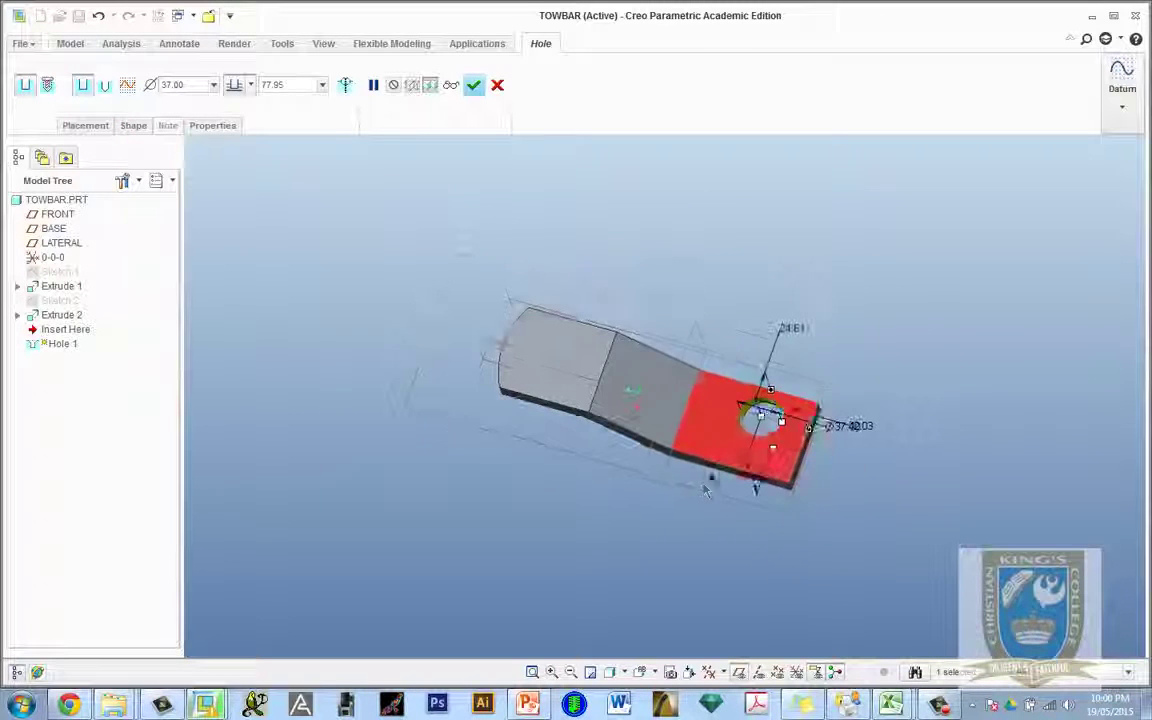
{"action": "scroll", "coordinate": [780, 400], "scroll_direction": "up", "scroll_amount": 4}
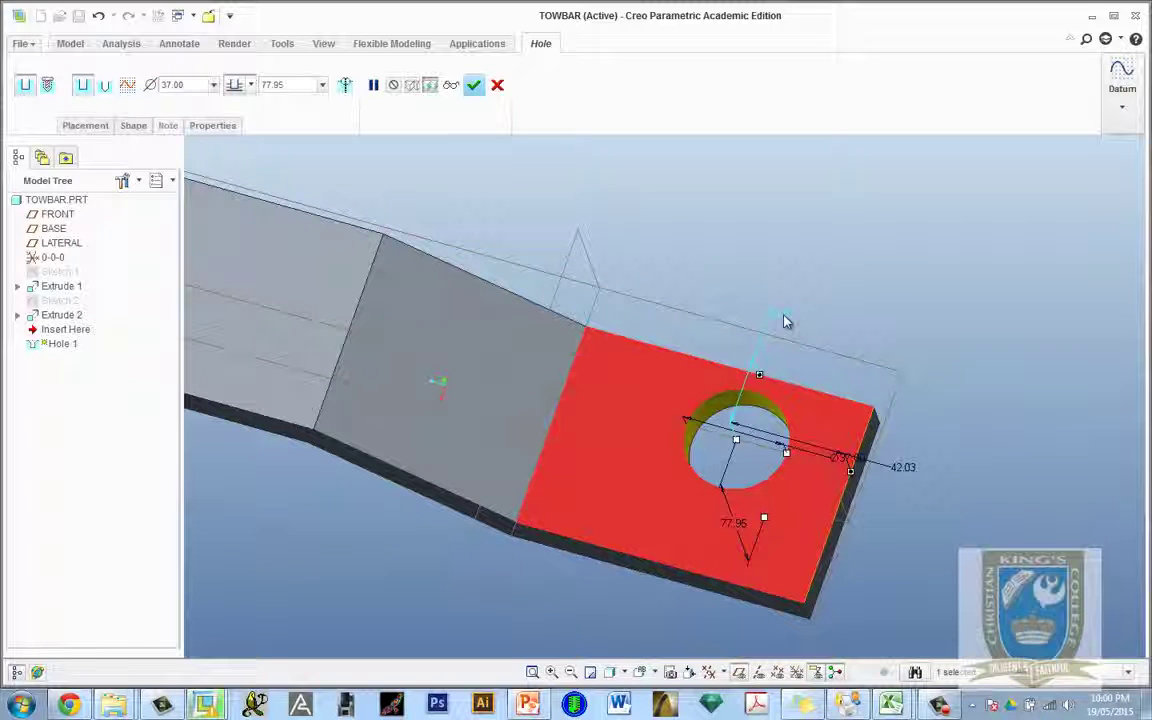
{"action": "double_click", "coordinate": [784, 318]}
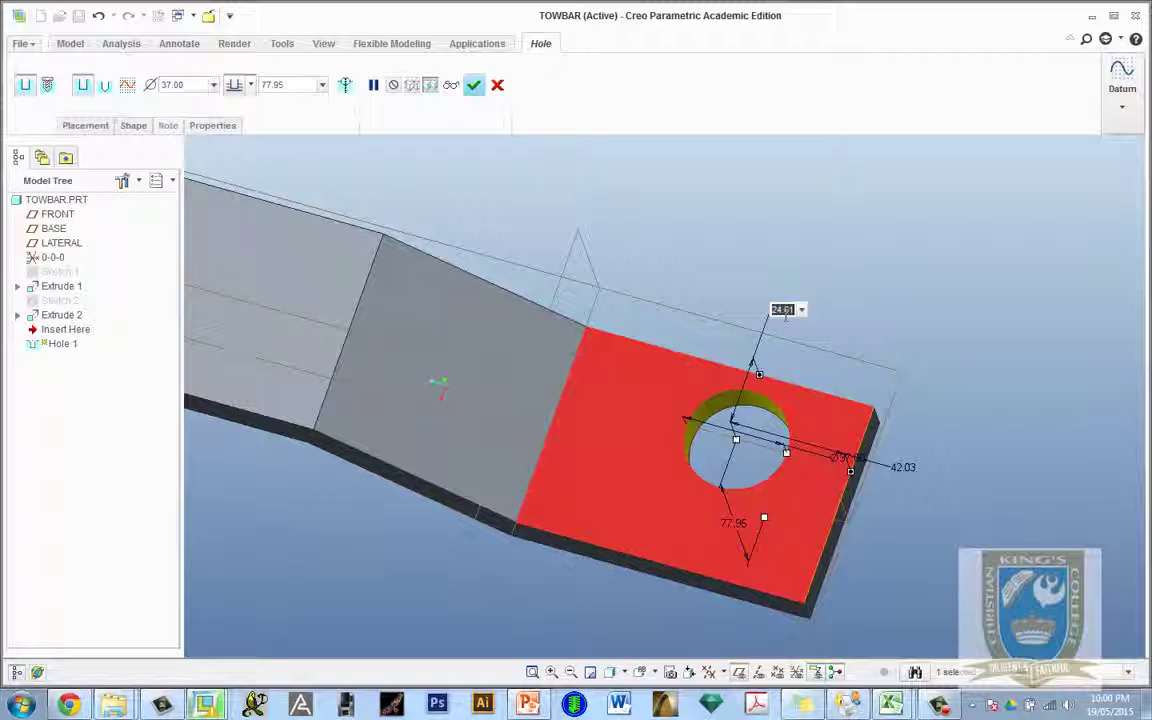
{"action": "type", "text": "75"}
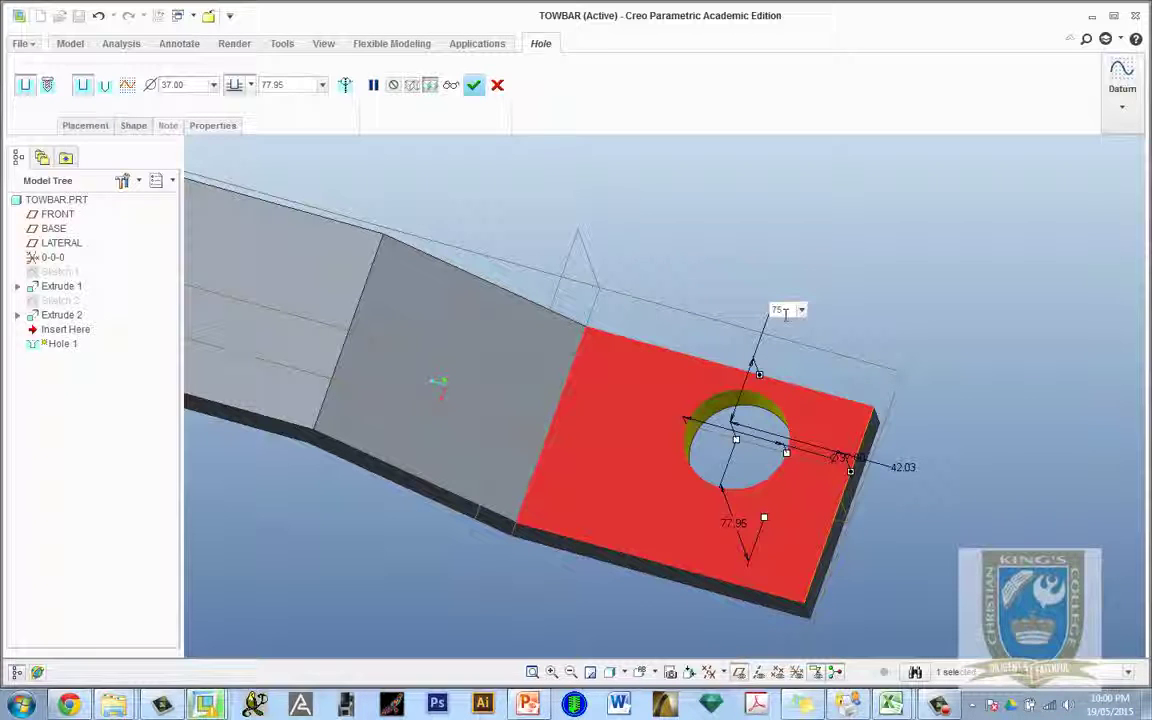
{"action": "type", "text": "."}
{"action": "key", "text": "Return"}
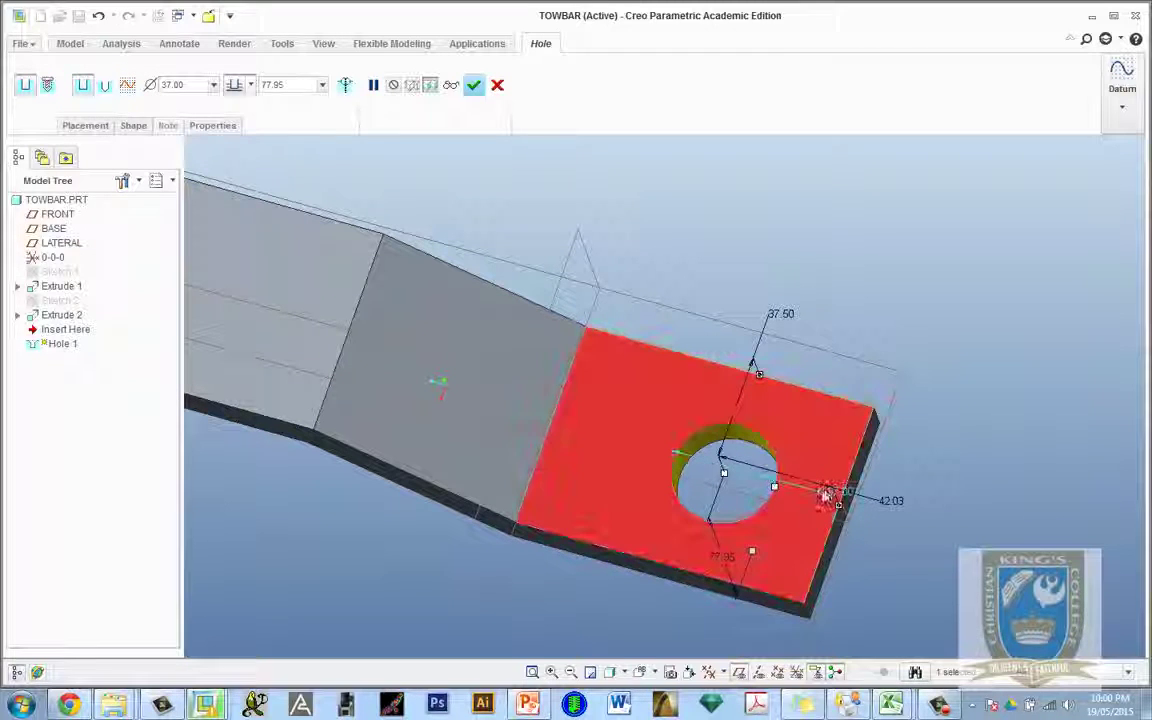
{"action": "double_click", "coordinate": [832, 494]}
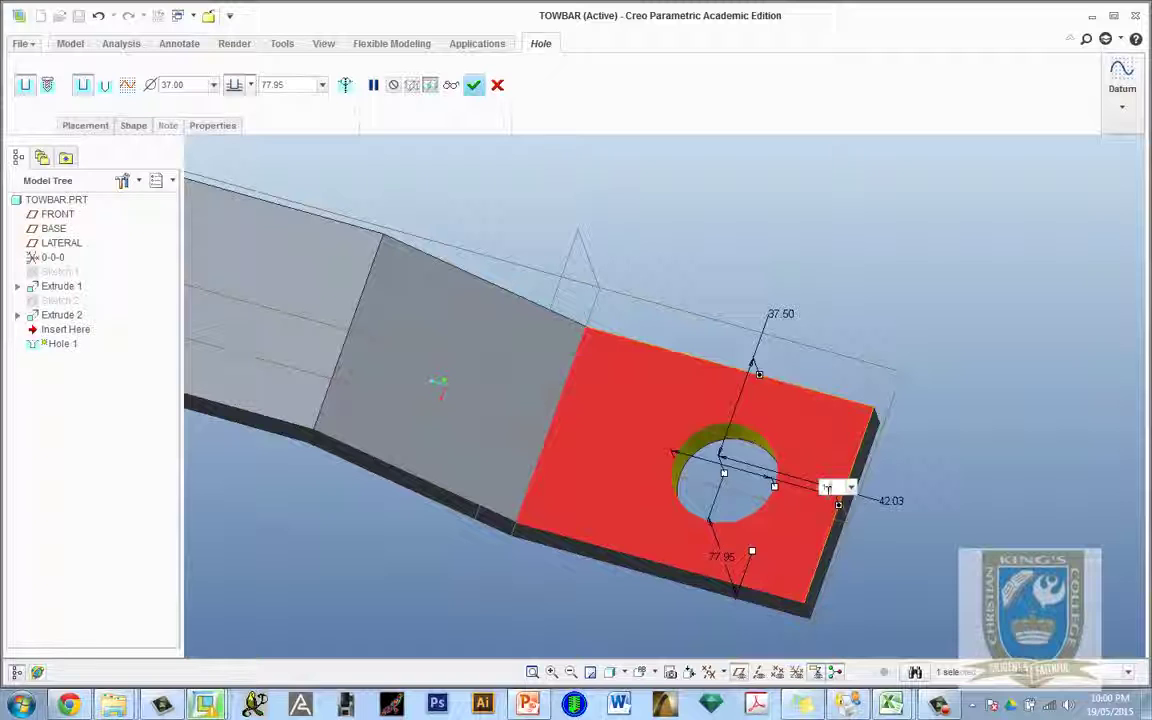
{"action": "type", "text": "16"}
{"action": "key", "text": "Return"}
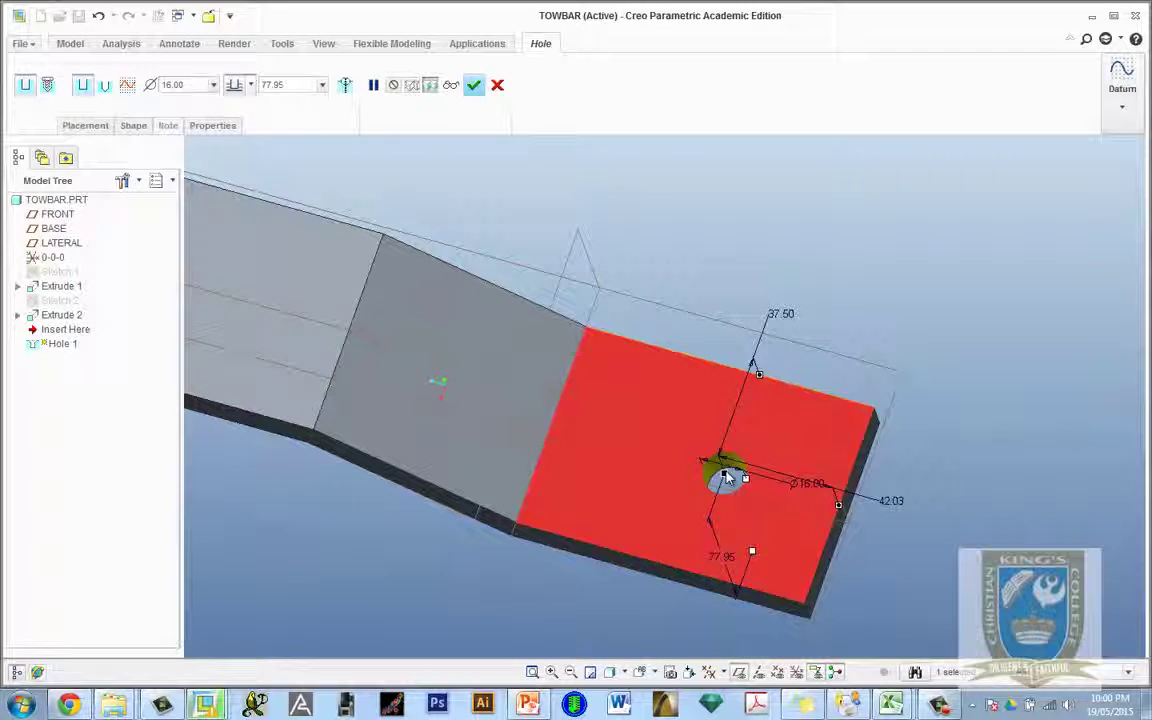
Step: Set the hole's offset from the end edge to 25 mm and complete the hole
{"action": "key", "text": "alt+Tab"}
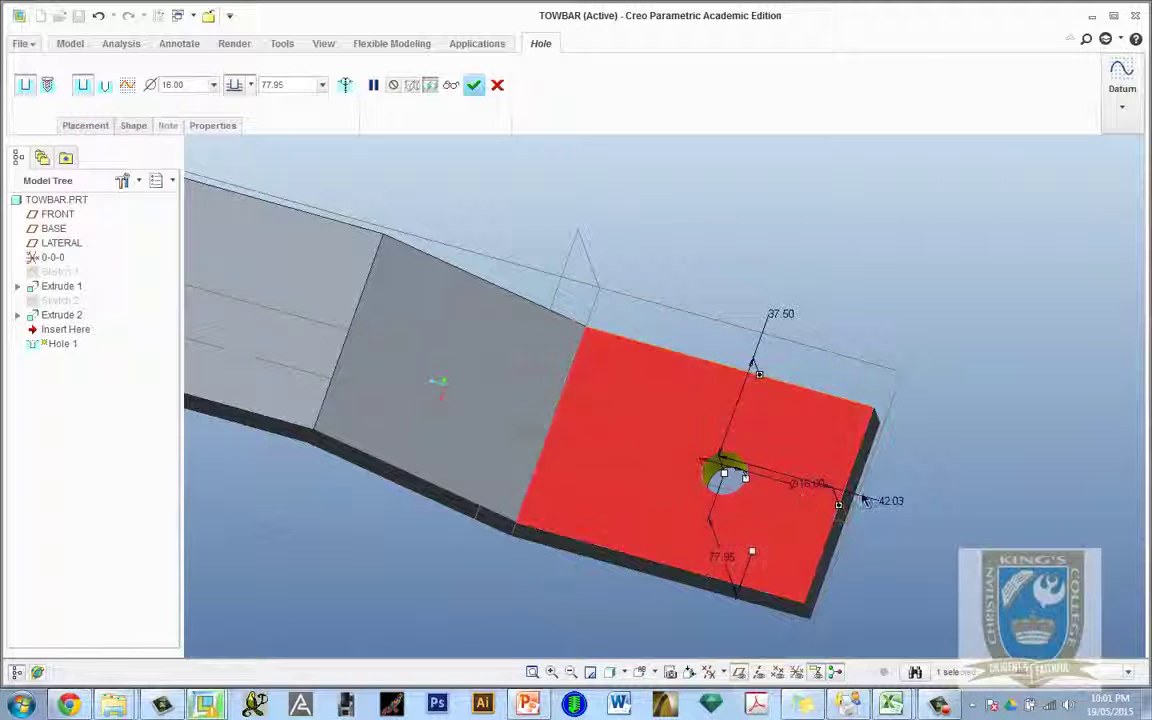
{"action": "double_click", "coordinate": [893, 505]}
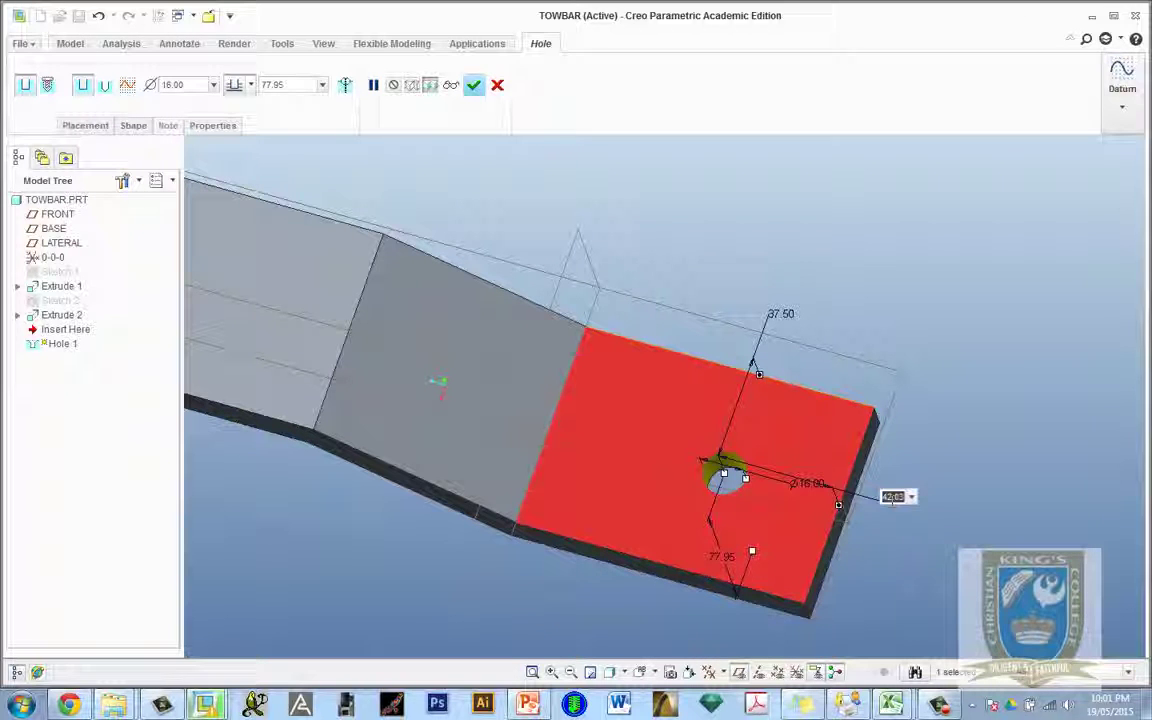
{"action": "type", "text": "25"}
{"action": "key", "text": "Return"}
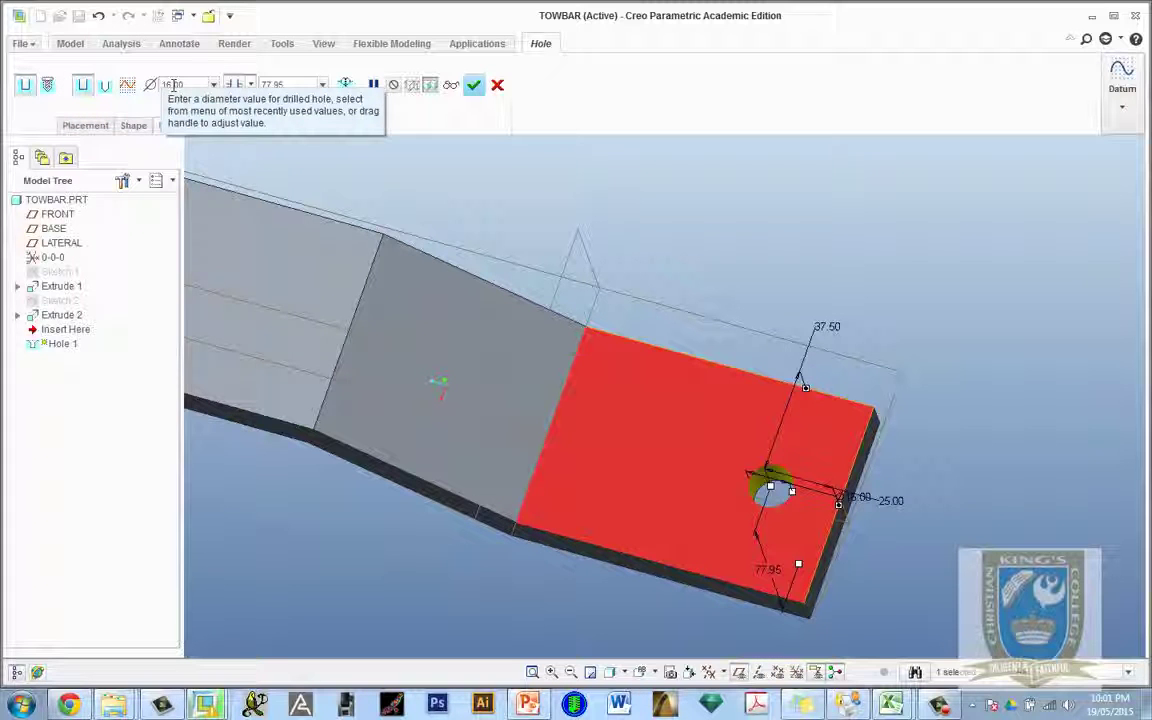
{"action": "left_click", "coordinate": [474, 85]}
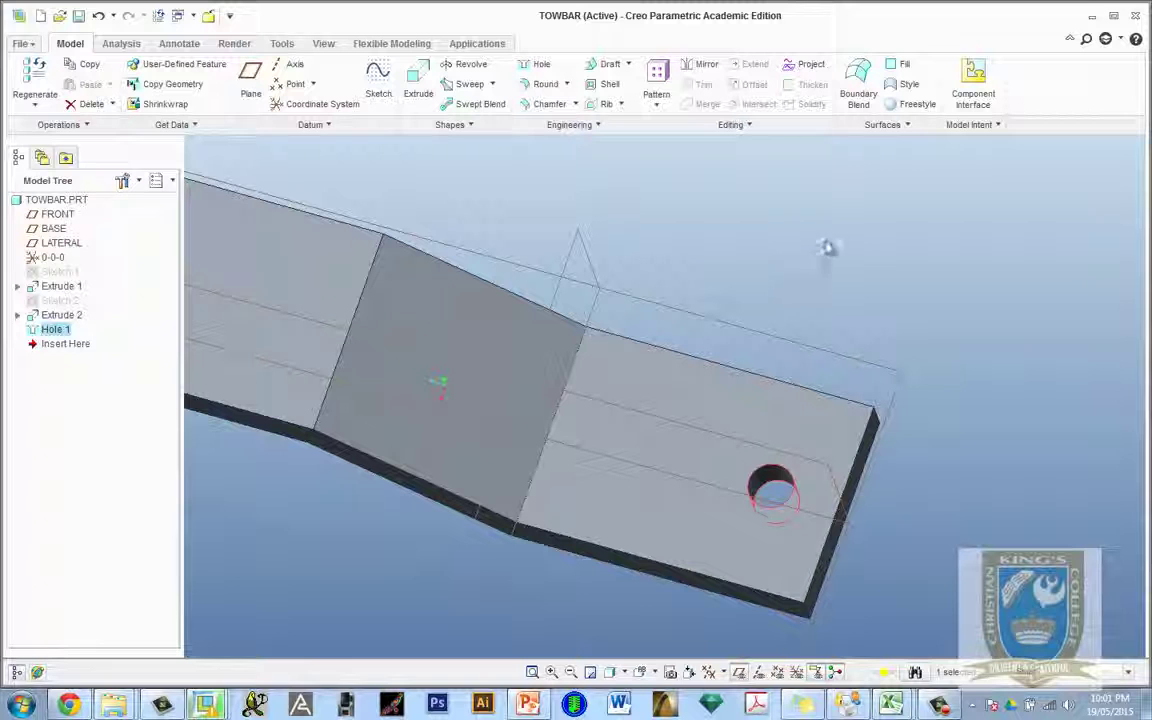
Step: Start a second 16 mm hole on the lower flat's top face, referenced to the same long side edge and end edge
{"action": "middle_click_drag", "start_coordinate": [826, 247], "coordinate": [841, 244]}
{"action": "left_click", "coordinate": [656, 457]}
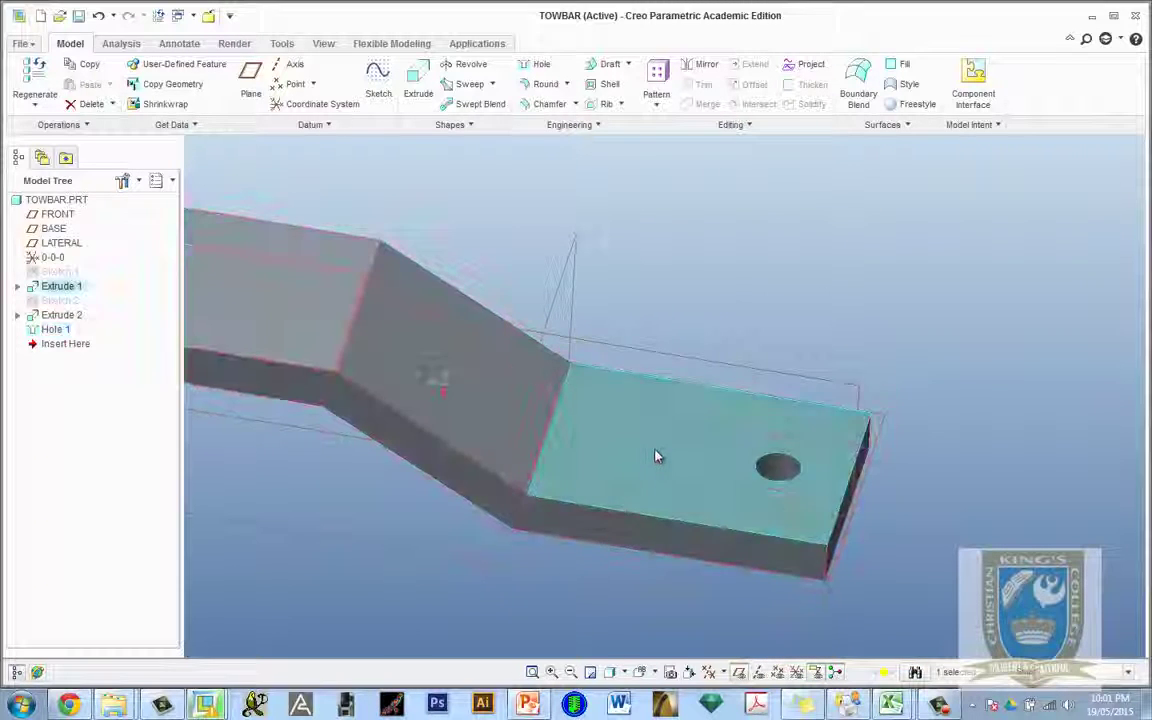
{"action": "left_click", "coordinate": [656, 457]}
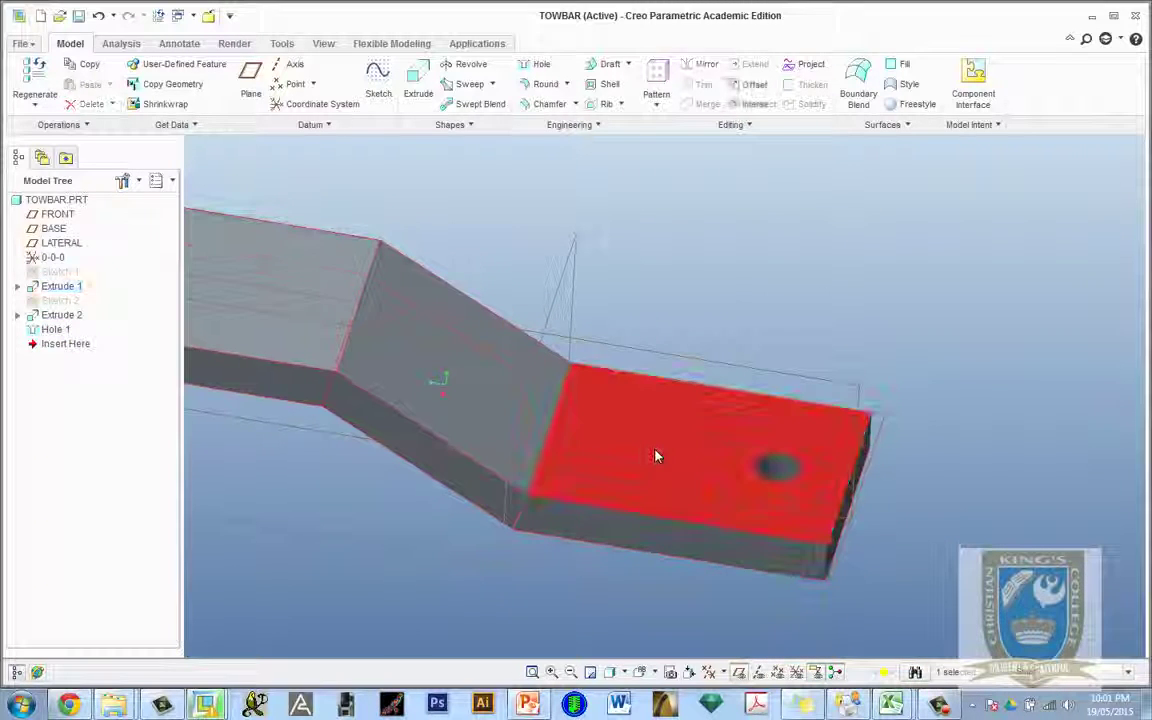
{"action": "left_click", "coordinate": [540, 64]}
{"action": "left_click_drag", "start_coordinate": [684, 432], "coordinate": [684, 386]}
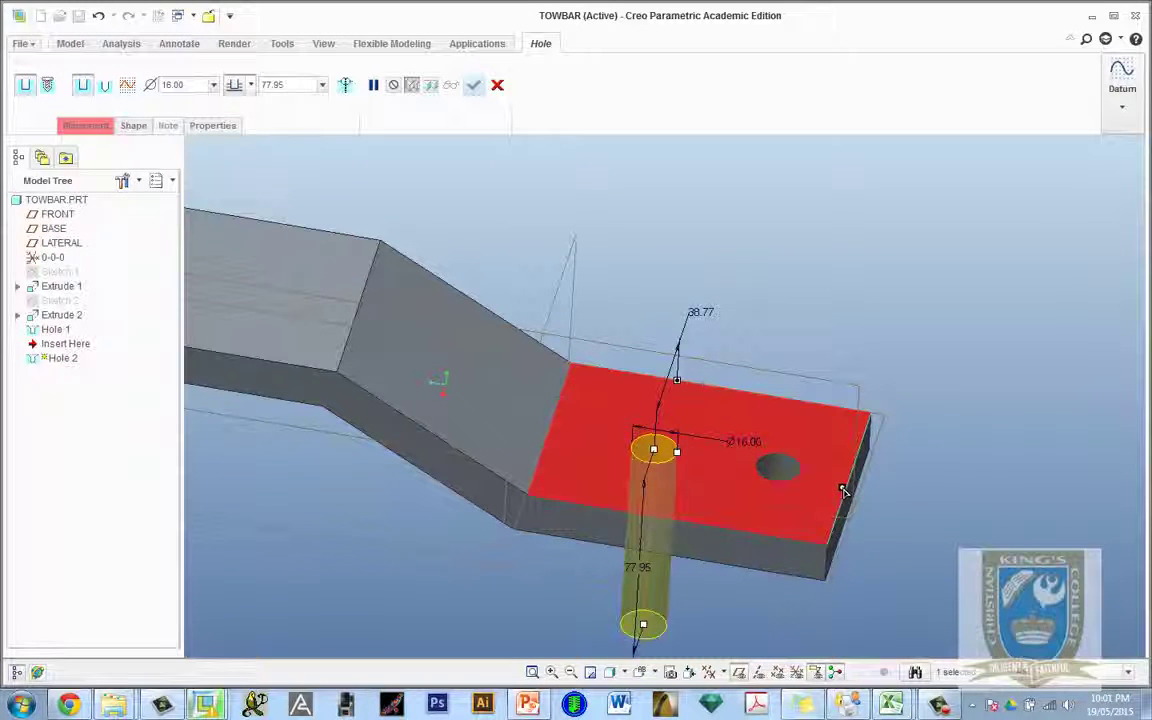
{"action": "left_click_drag", "start_coordinate": [843, 490], "coordinate": [848, 481]}
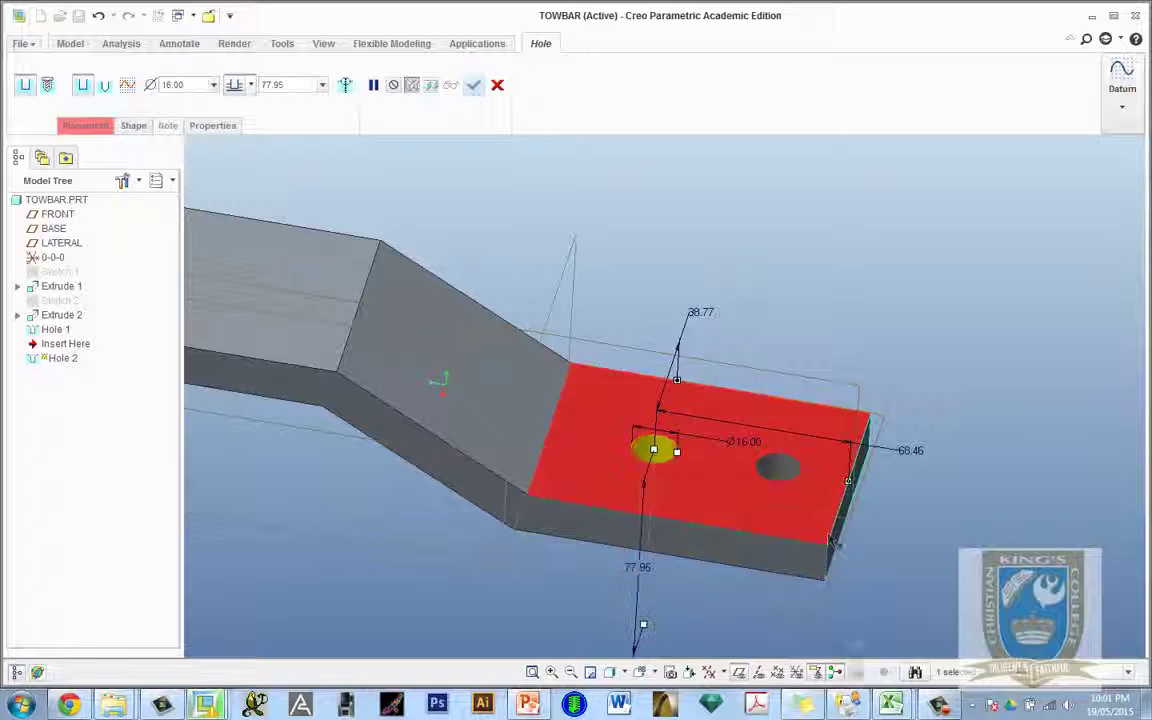
Step: Set the second hole's offsets to 75 mm from the end edge and 75/2 mm from the long side edge, and complete it
{"action": "double_click", "coordinate": [910, 451]}
{"action": "type", "text": "7"}
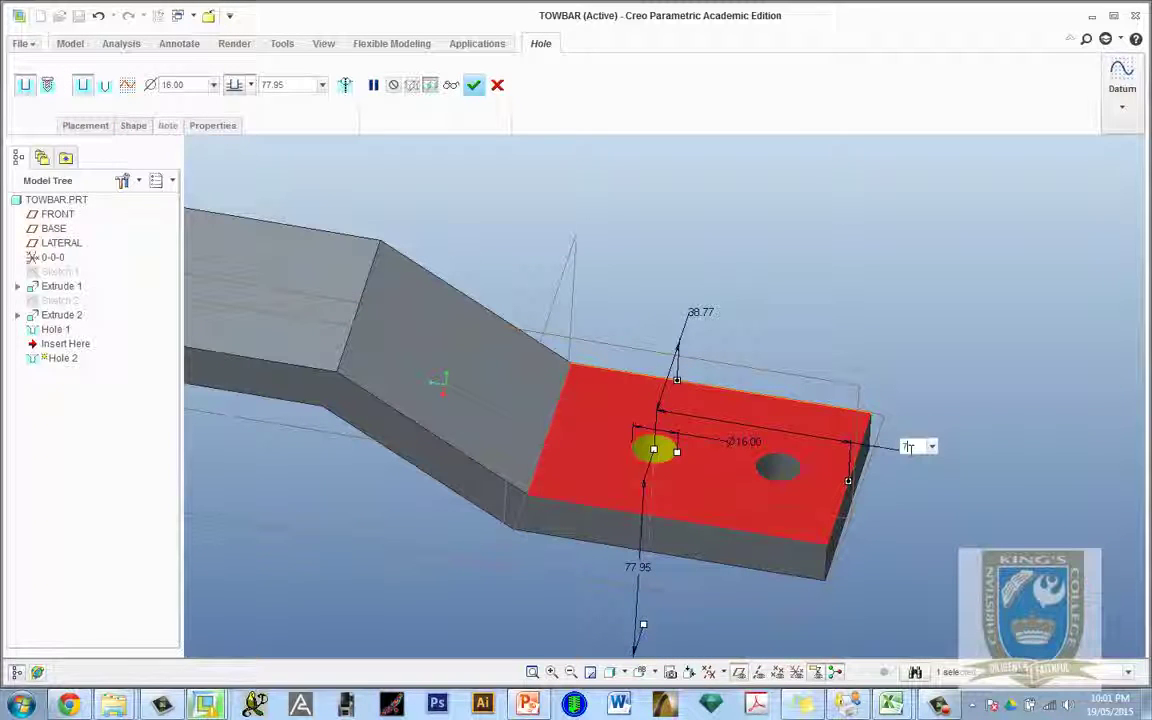
{"action": "type", "text": "5"}
{"action": "key", "text": "Return"}
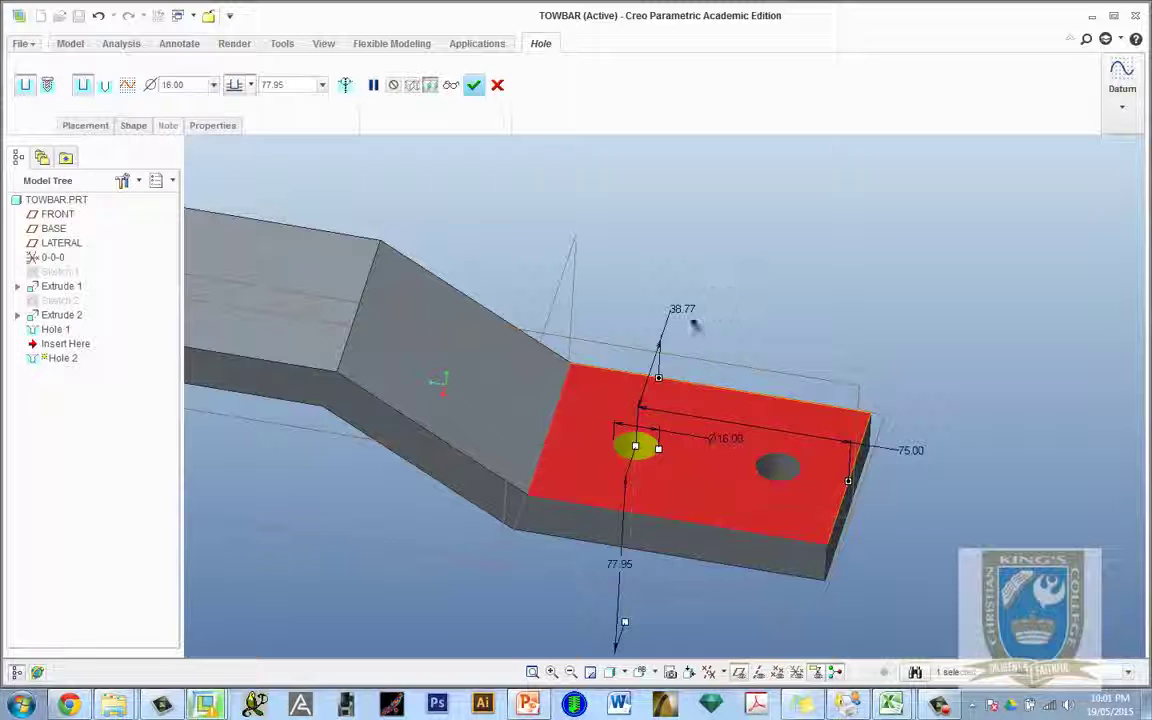
{"action": "double_click", "coordinate": [683, 308]}
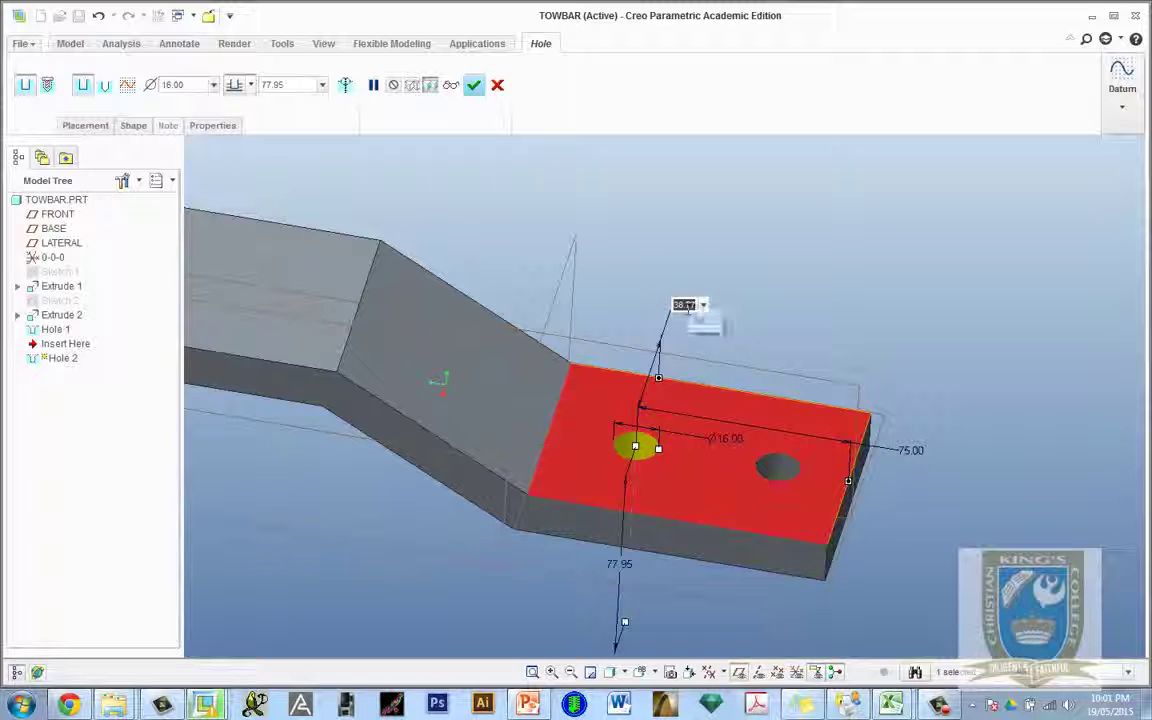
{"action": "type", "text": "75/"}
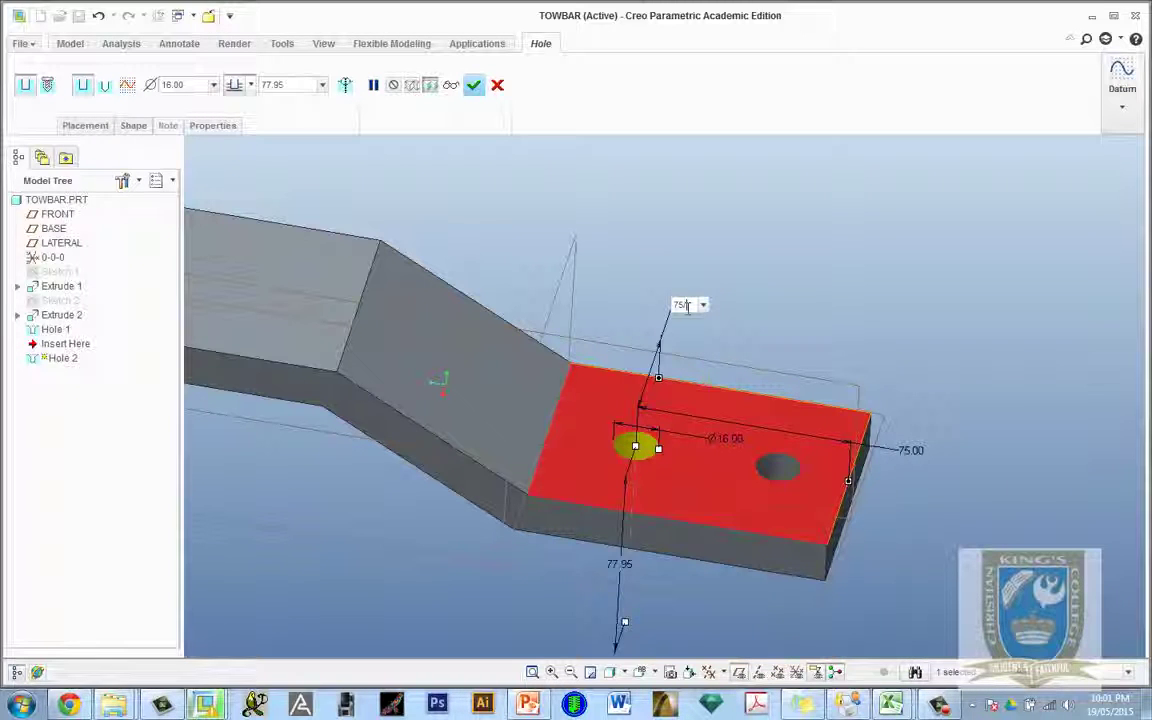
{"action": "type", "text": "2"}
{"action": "key", "text": "Return"}
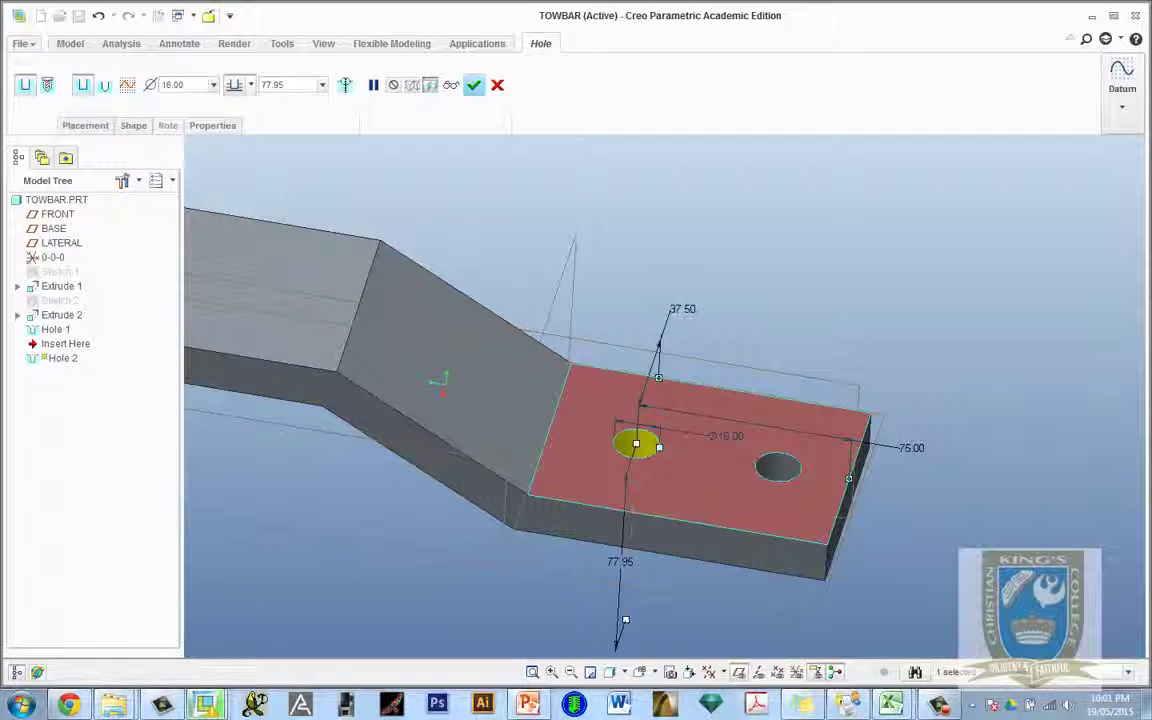
{"action": "left_click", "coordinate": [473, 85]}
{"action": "middle_click_drag", "start_coordinate": [933, 283], "coordinate": [964, 270]}
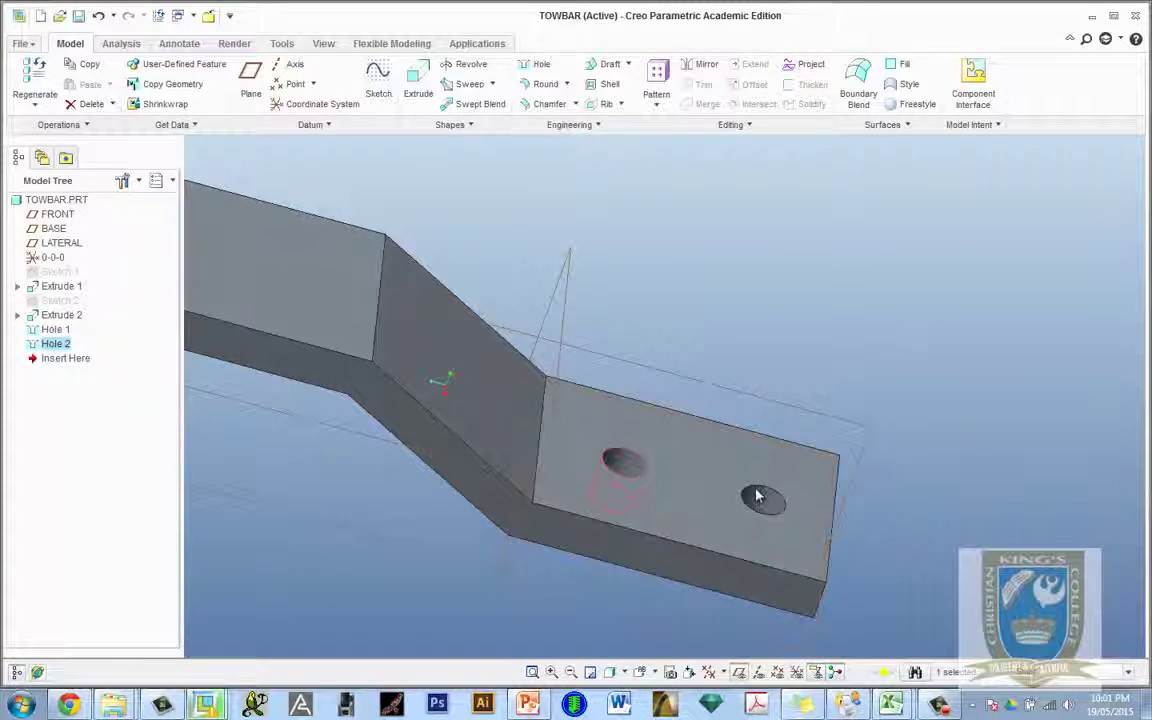
{"action": "middle_click_drag", "start_coordinate": [757, 497], "coordinate": [507, 355]}
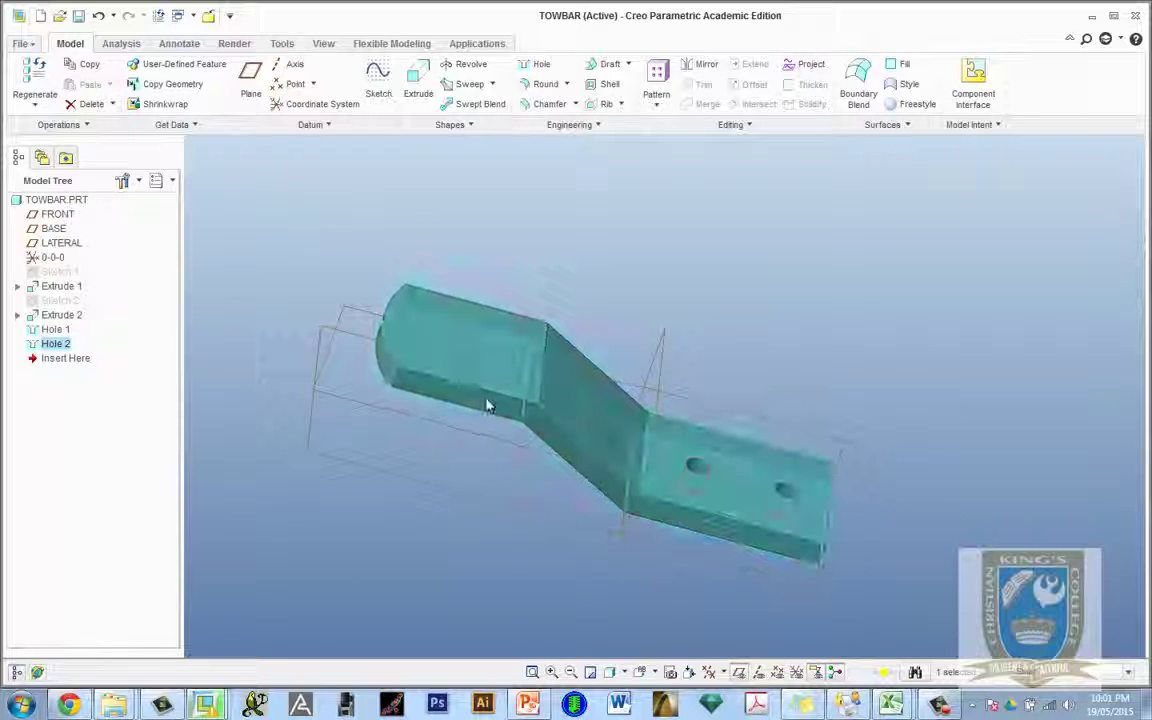